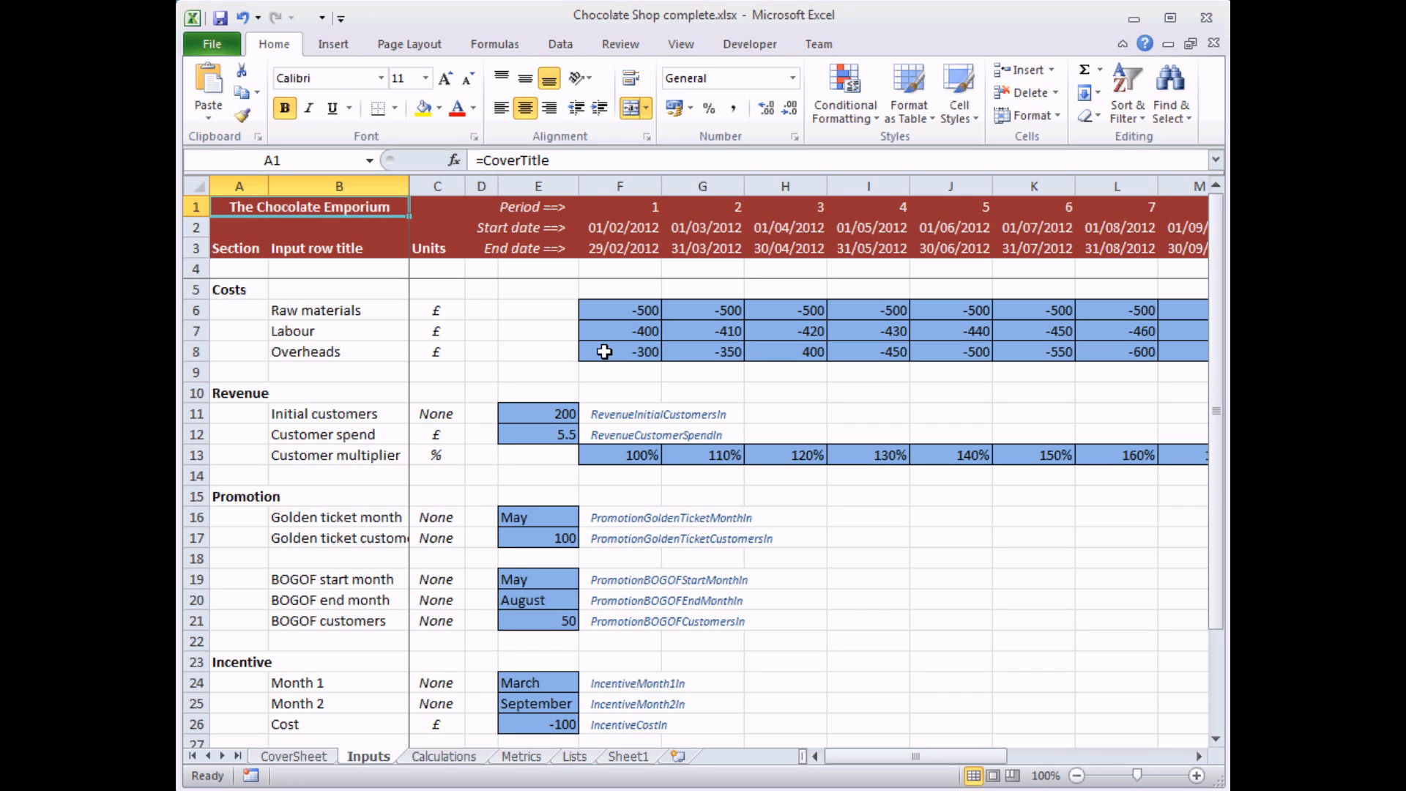
- Restrict the cost input cells F6:Q8 with data validation to whole numbers less than or equal to 0
{"action": "left_click_drag", "start_coordinate": [607, 311], "coordinate": [952, 354]}
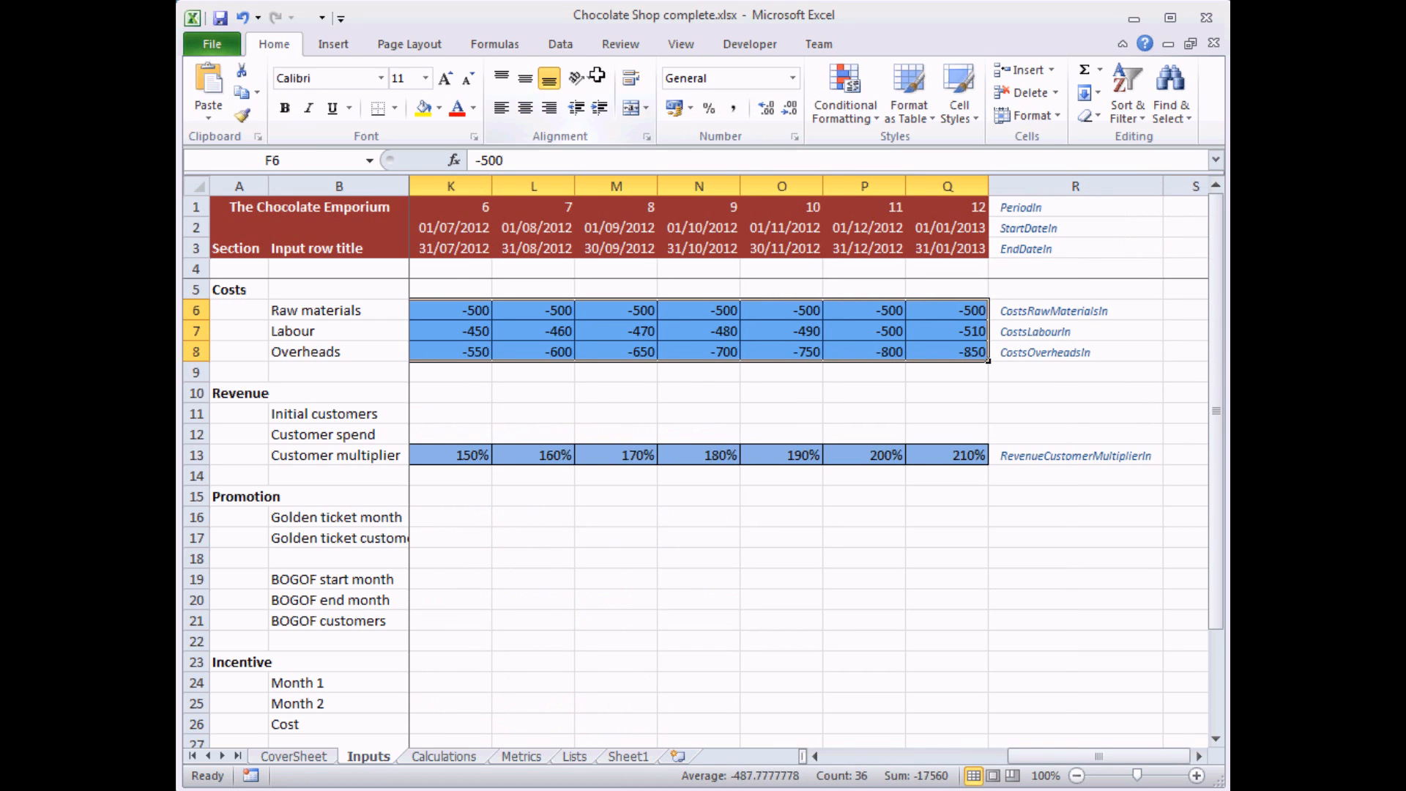
{"action": "left_click", "coordinate": [559, 45]}
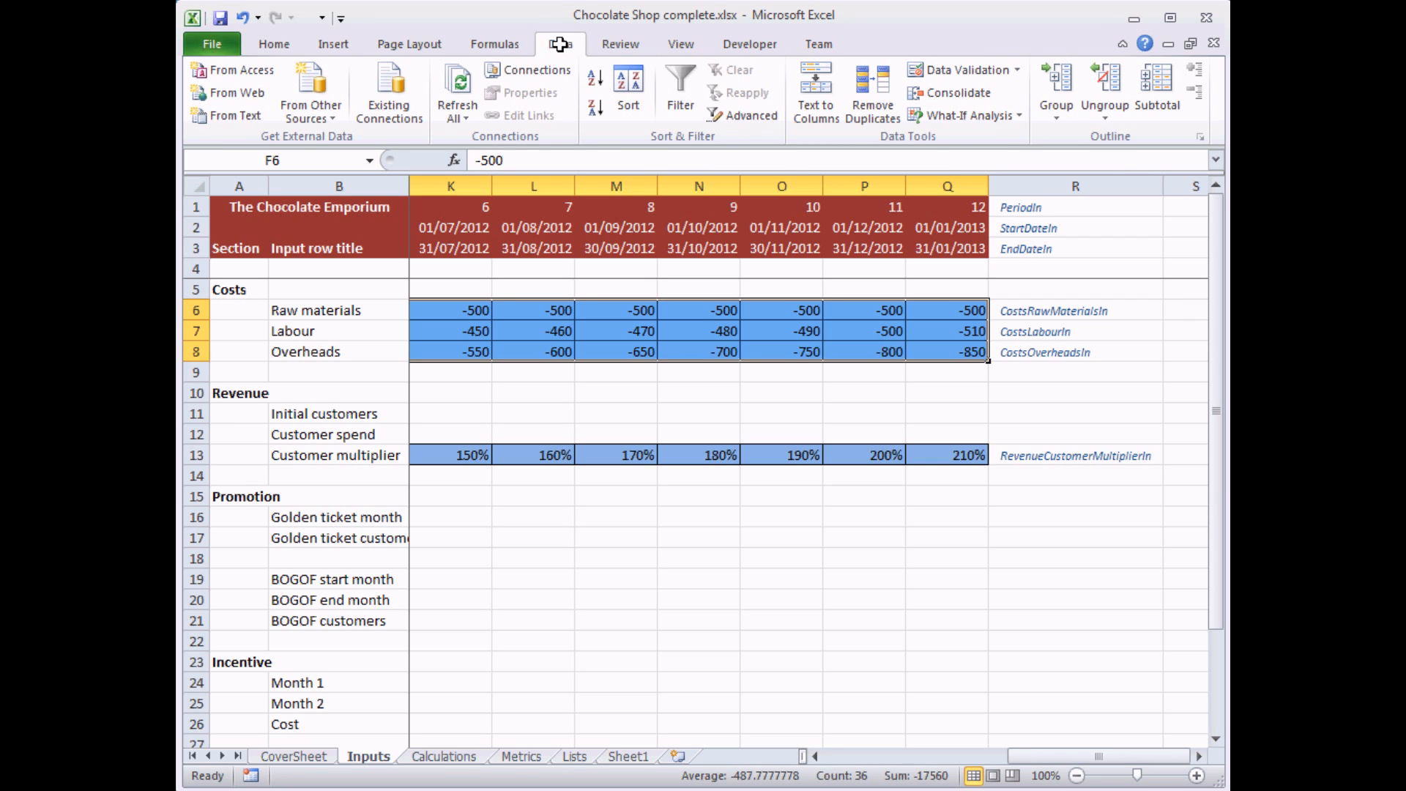
{"action": "left_click", "coordinate": [915, 70]}
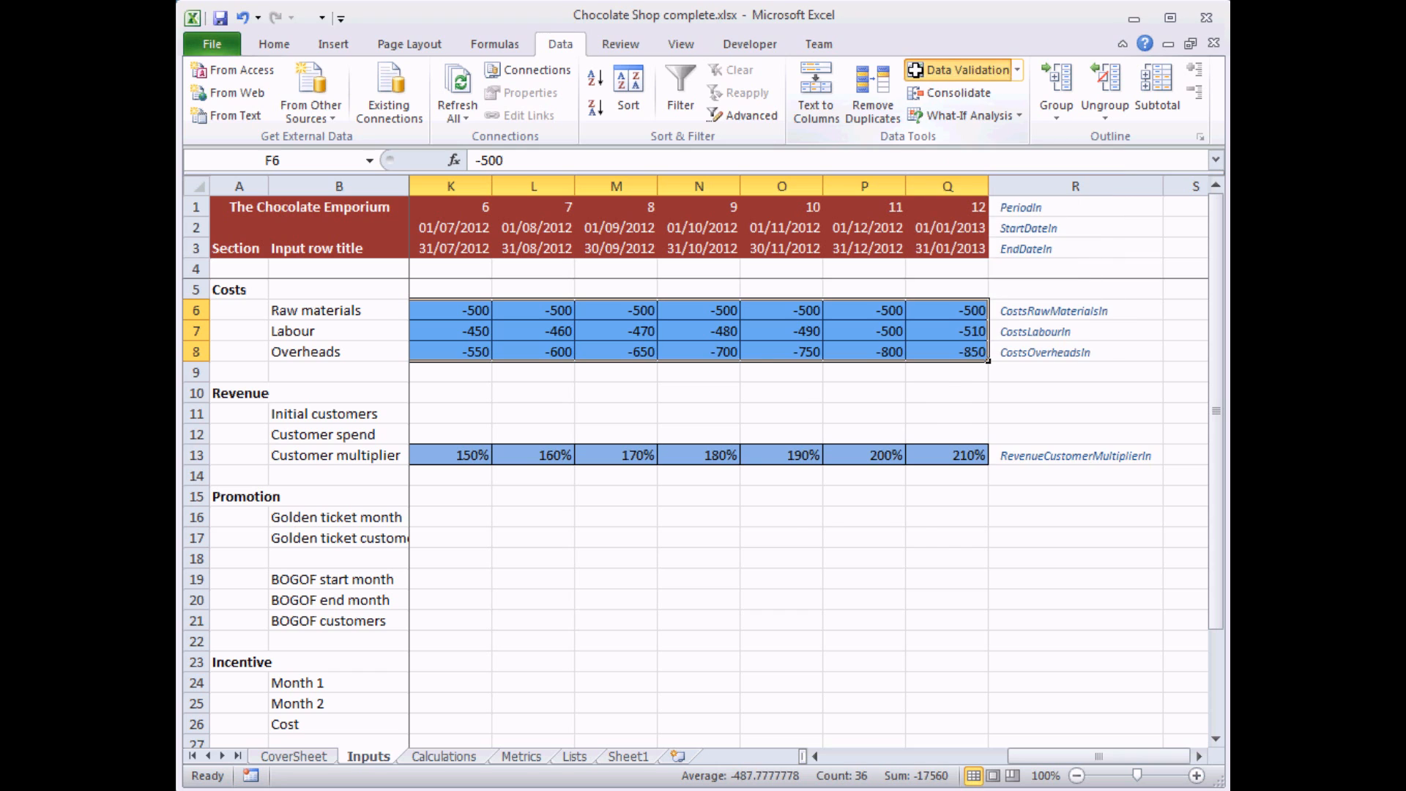
{"action": "left_click_drag", "start_coordinate": [837, 269], "coordinate": [628, 344]}
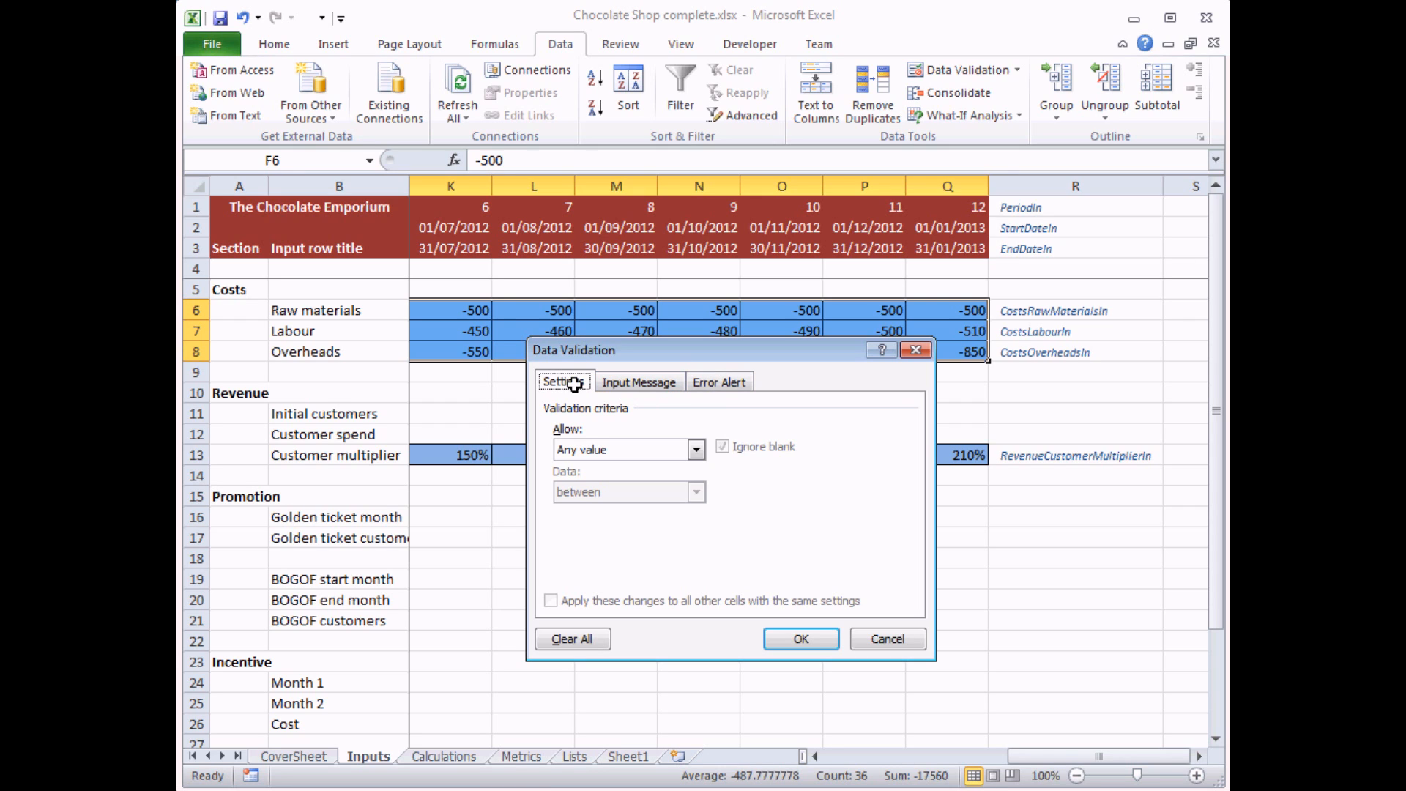
{"action": "left_click", "coordinate": [694, 451]}
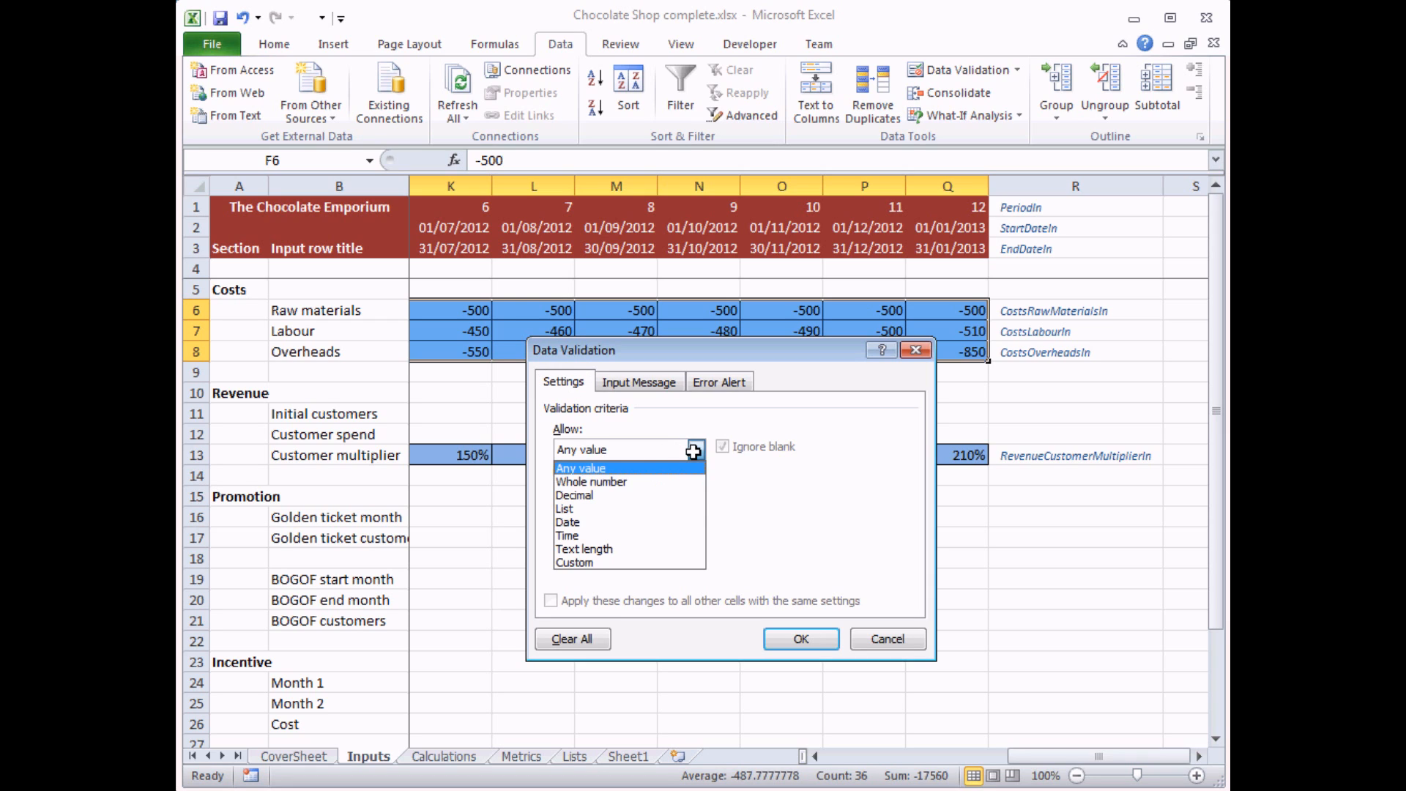
{"action": "left_click", "coordinate": [623, 480]}
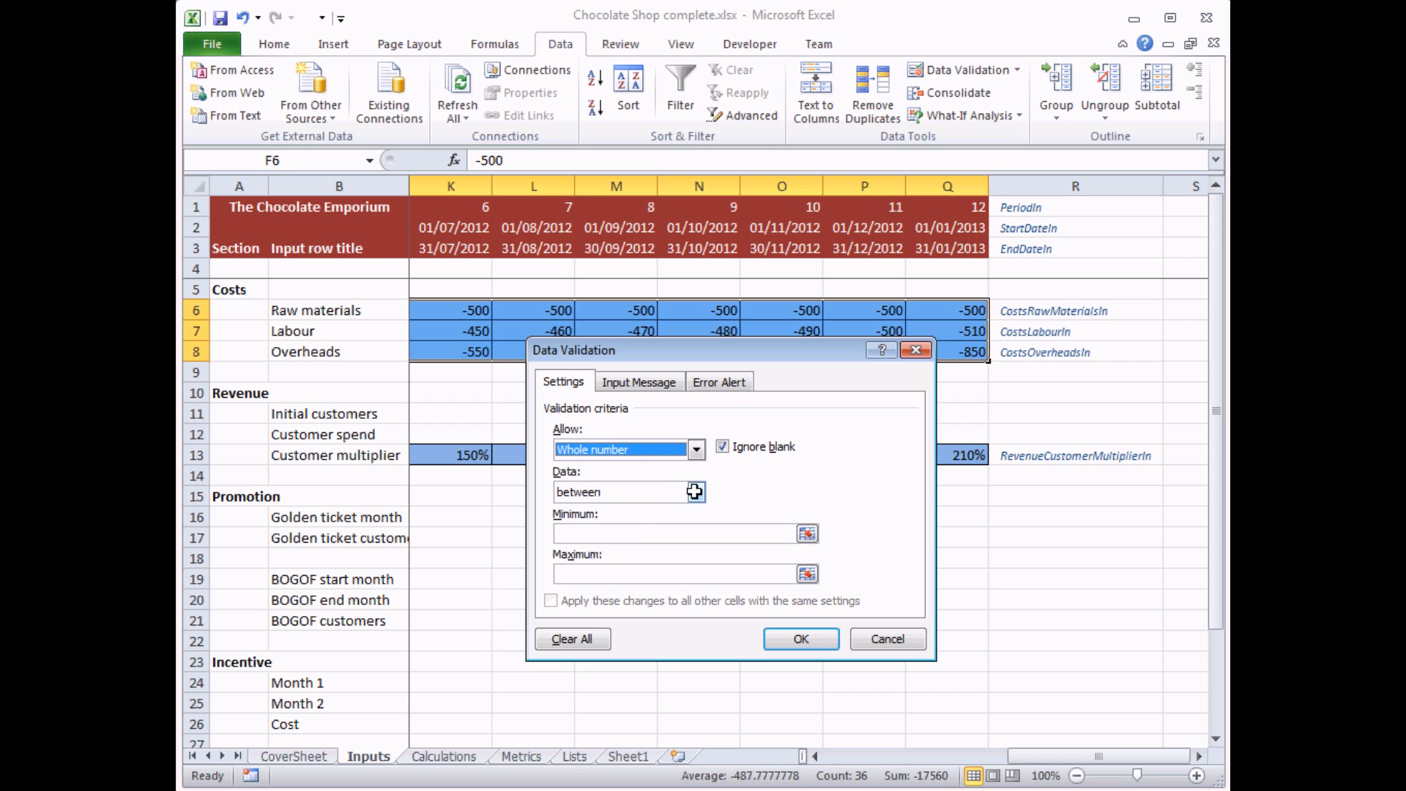
{"action": "left_click", "coordinate": [695, 492]}
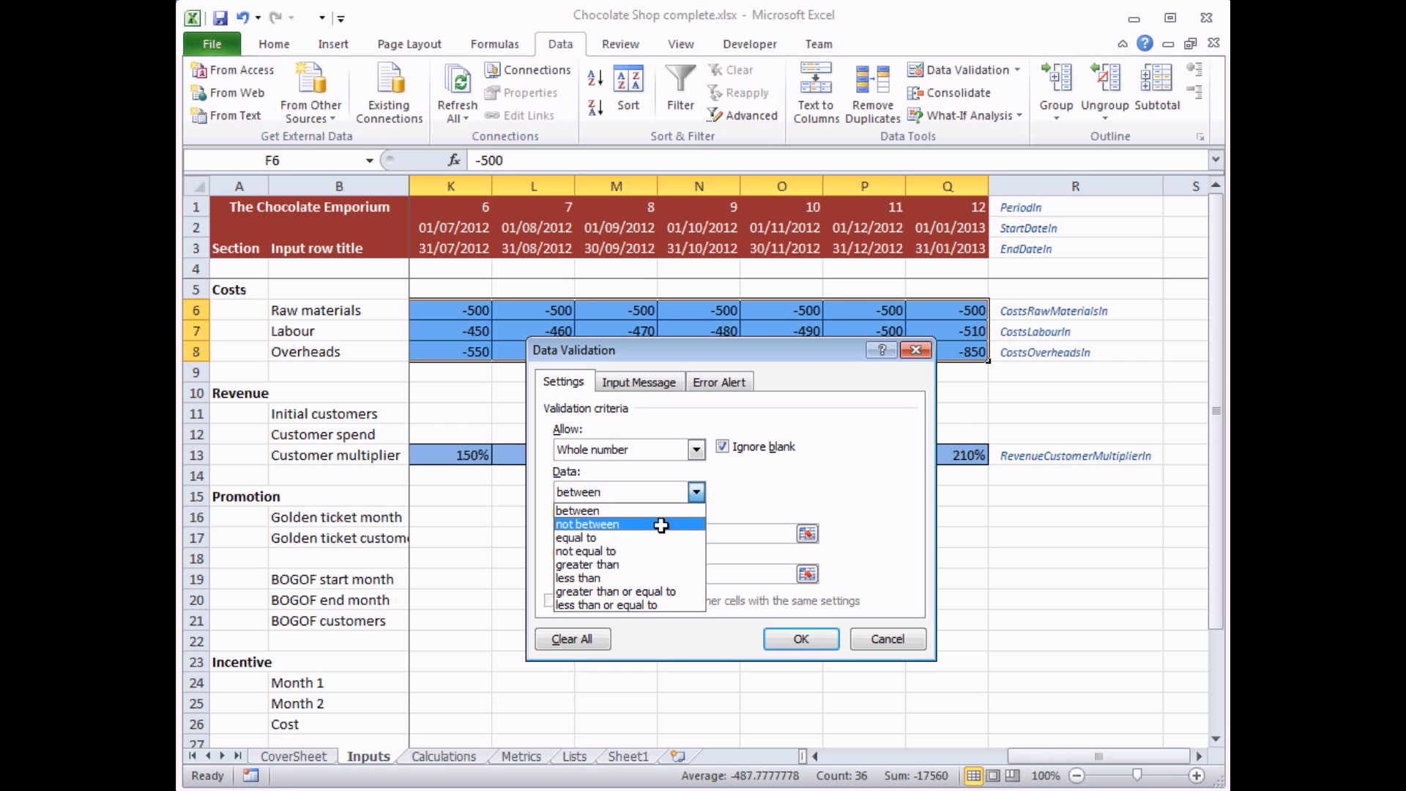
{"action": "left_click", "coordinate": [598, 604]}
{"action": "left_click", "coordinate": [597, 534]}
{"action": "type", "text": "0"}
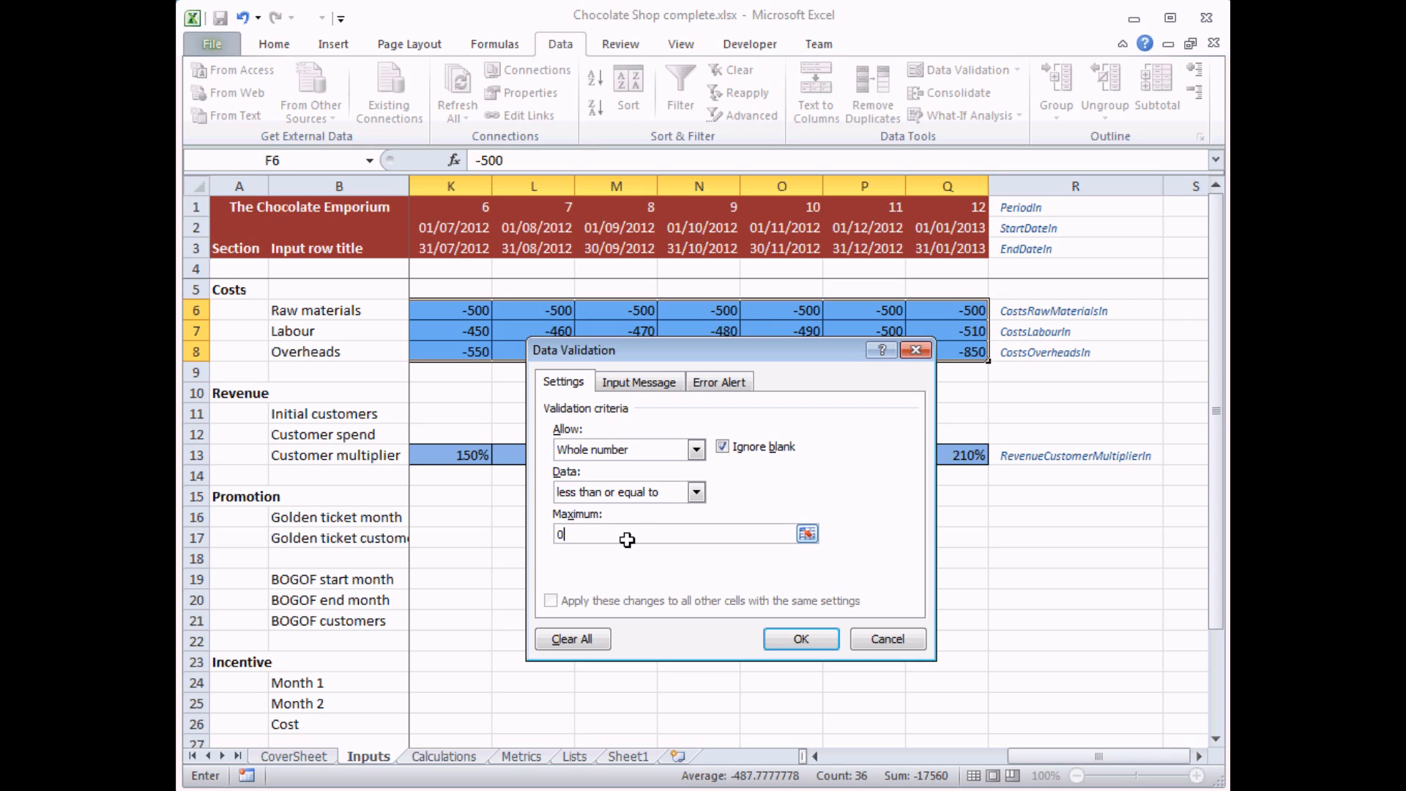
- Give the validation an input message titled "Cost Input" with the text "Type in a number that is less than 0."
{"action": "left_click", "coordinate": [624, 382]}
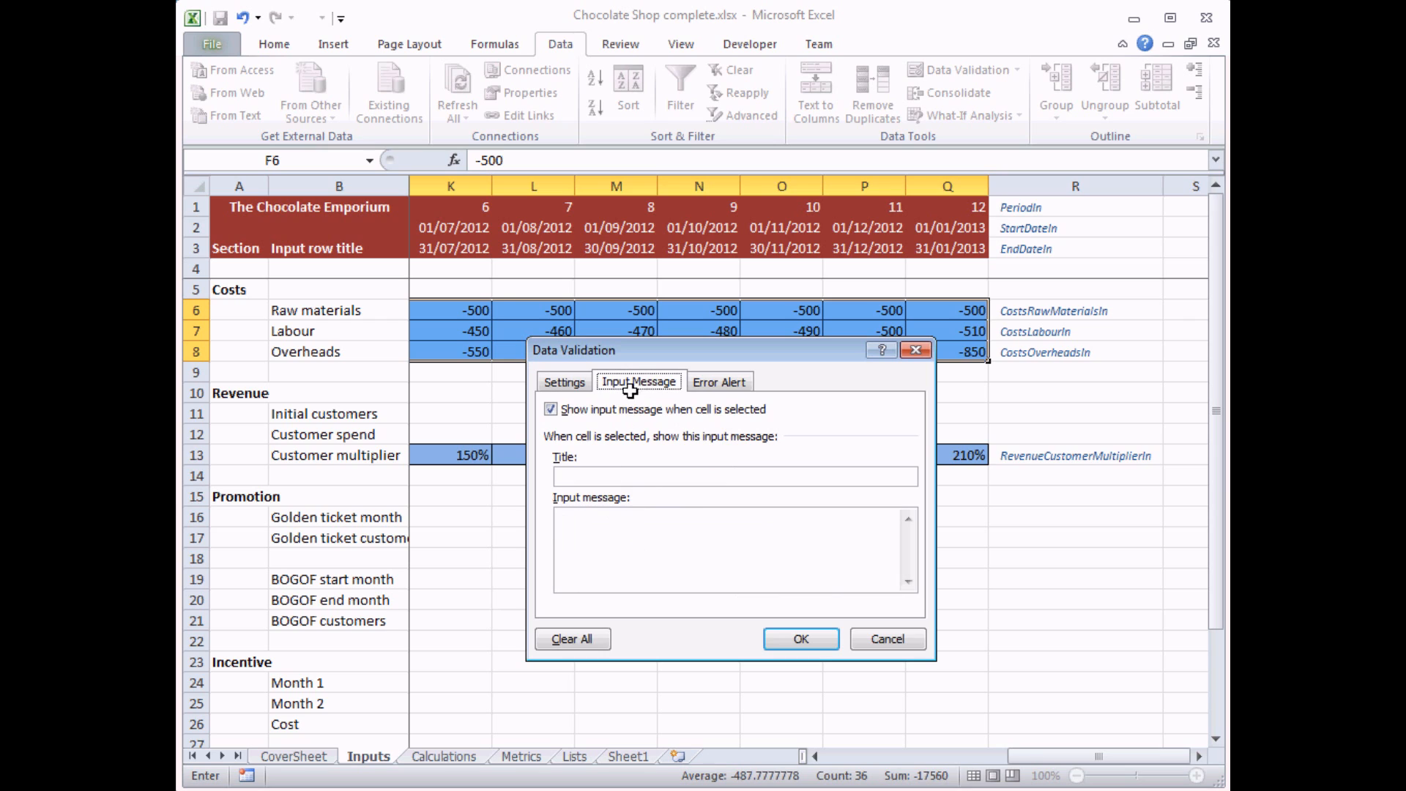
{"action": "left_click", "coordinate": [612, 474]}
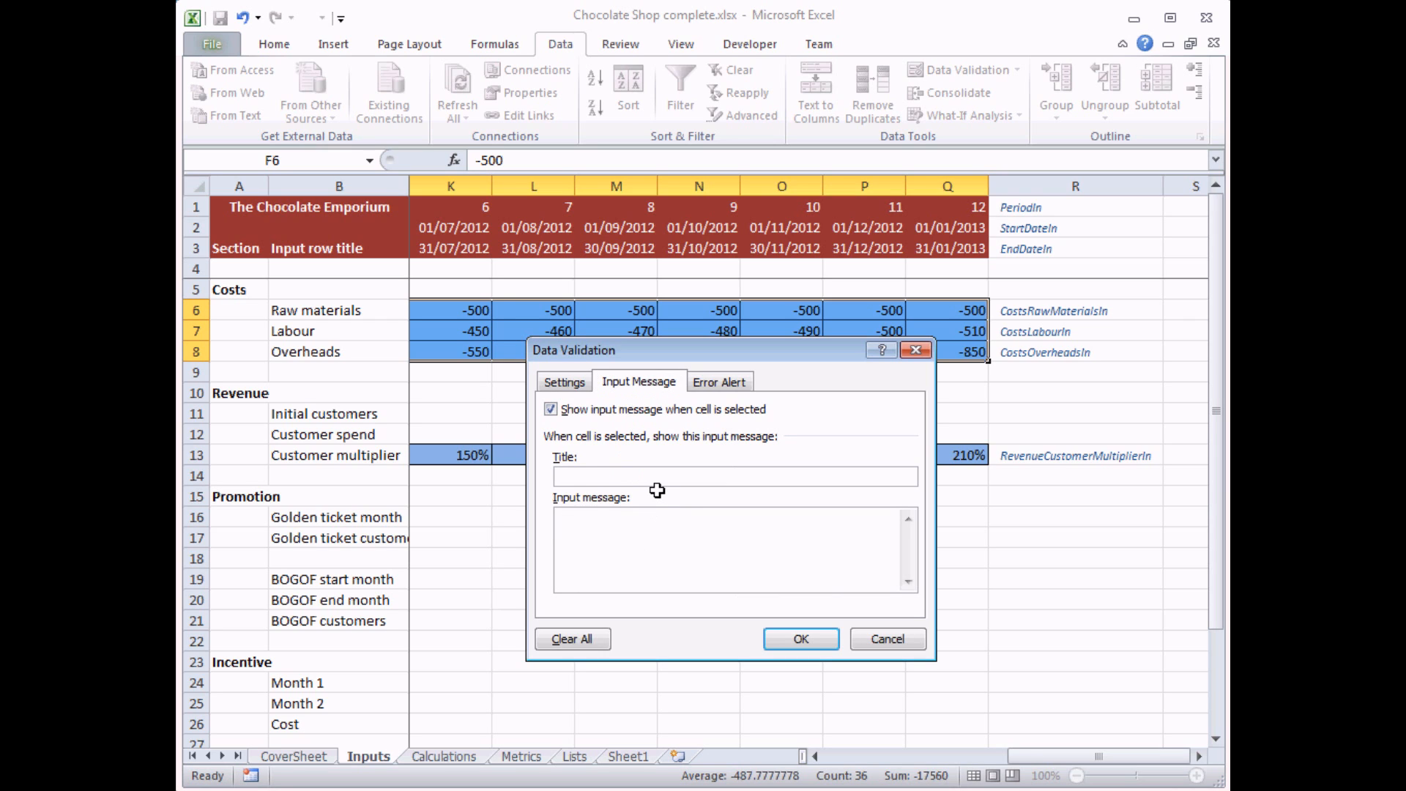
{"action": "type", "text": "Cost Input"}
{"action": "left_click", "coordinate": [644, 528]}
{"action": "type", "text": "Type in a number that is less thn"}
{"action": "key", "text": "BackSpace"}
{"action": "key", "text": "BackSpace"}
{"action": "type", "text": "han 0."}
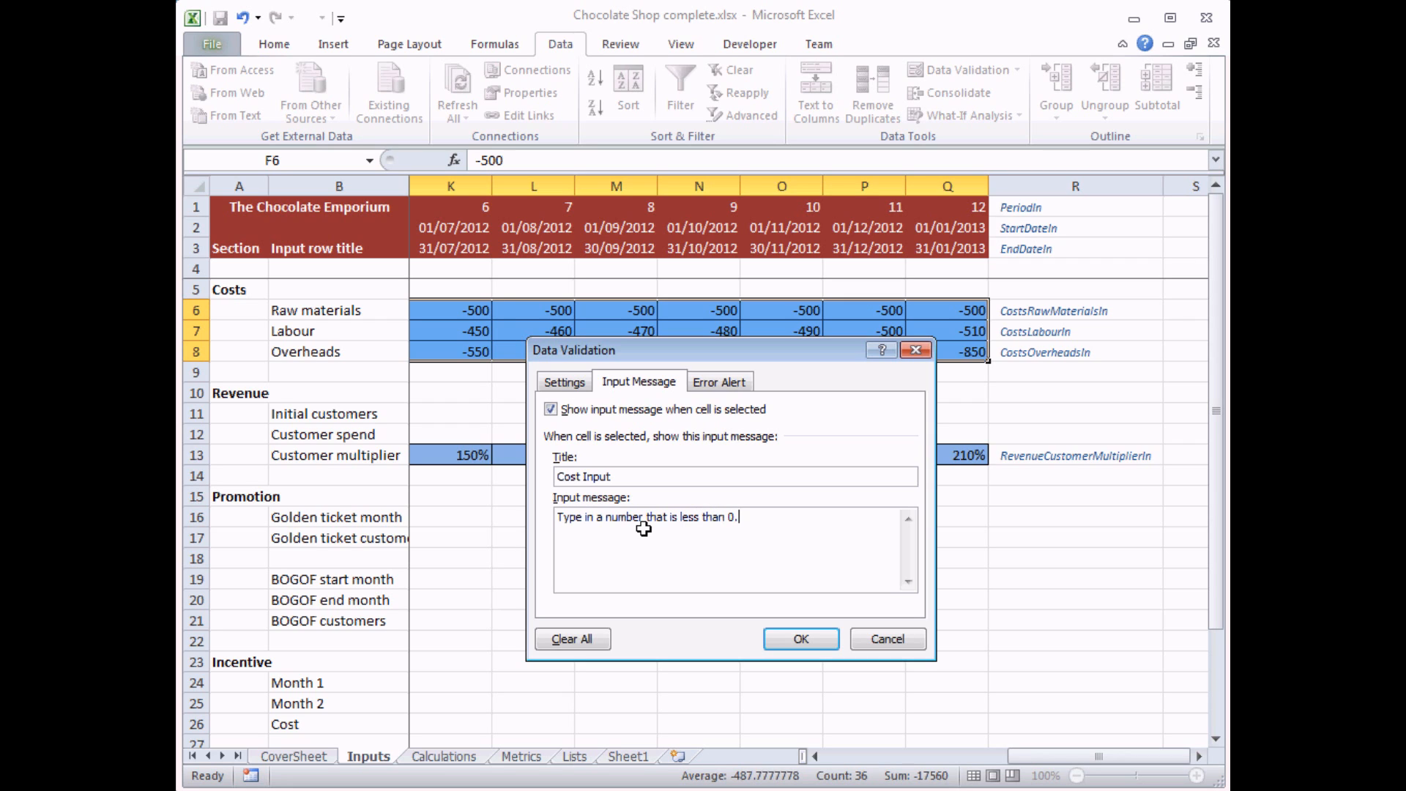
- Add a Stop error alert titled "Invalid Cost" with the message "Computer says no" and apply the validation
{"action": "left_click", "coordinate": [713, 382]}
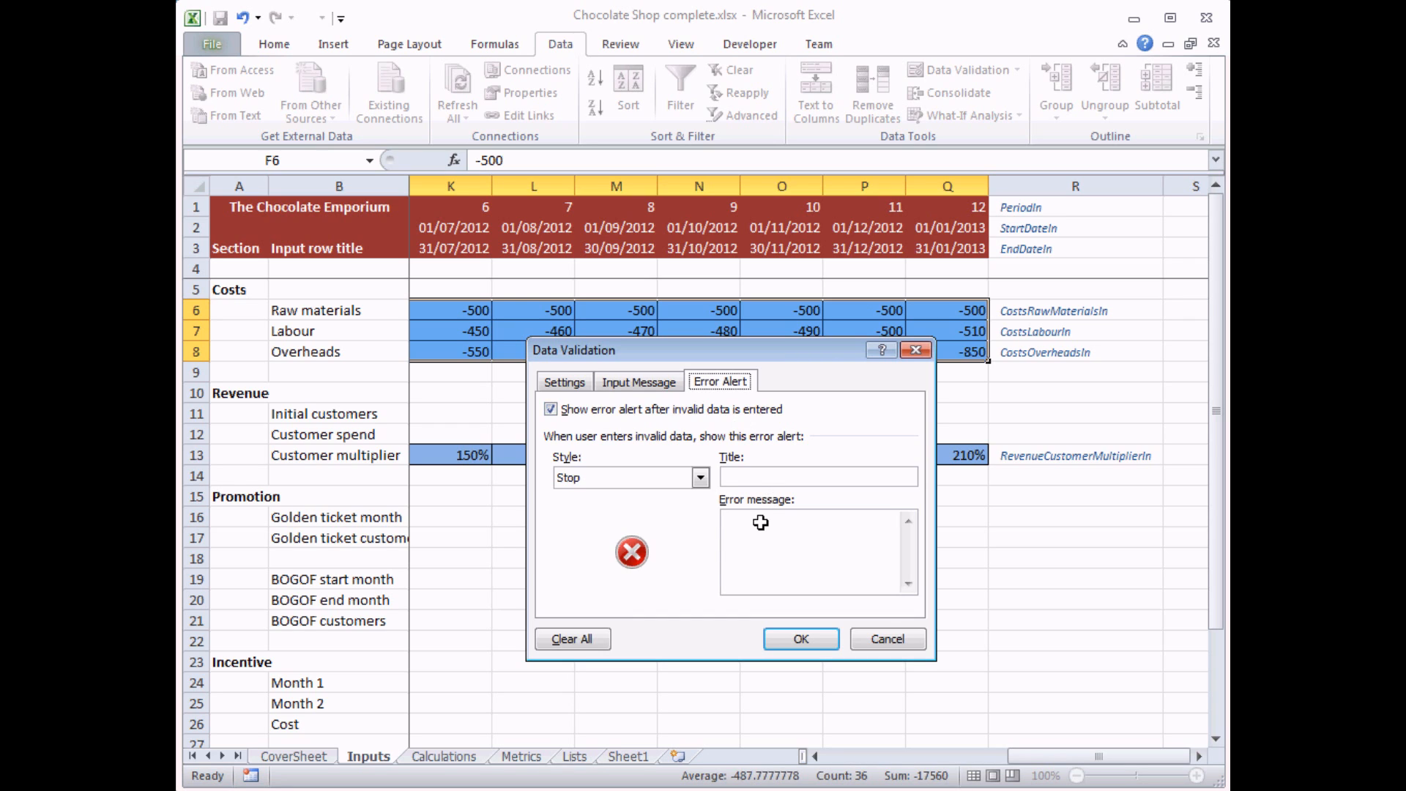
{"action": "left_click", "coordinate": [752, 478]}
{"action": "type", "text": "Invalid"}
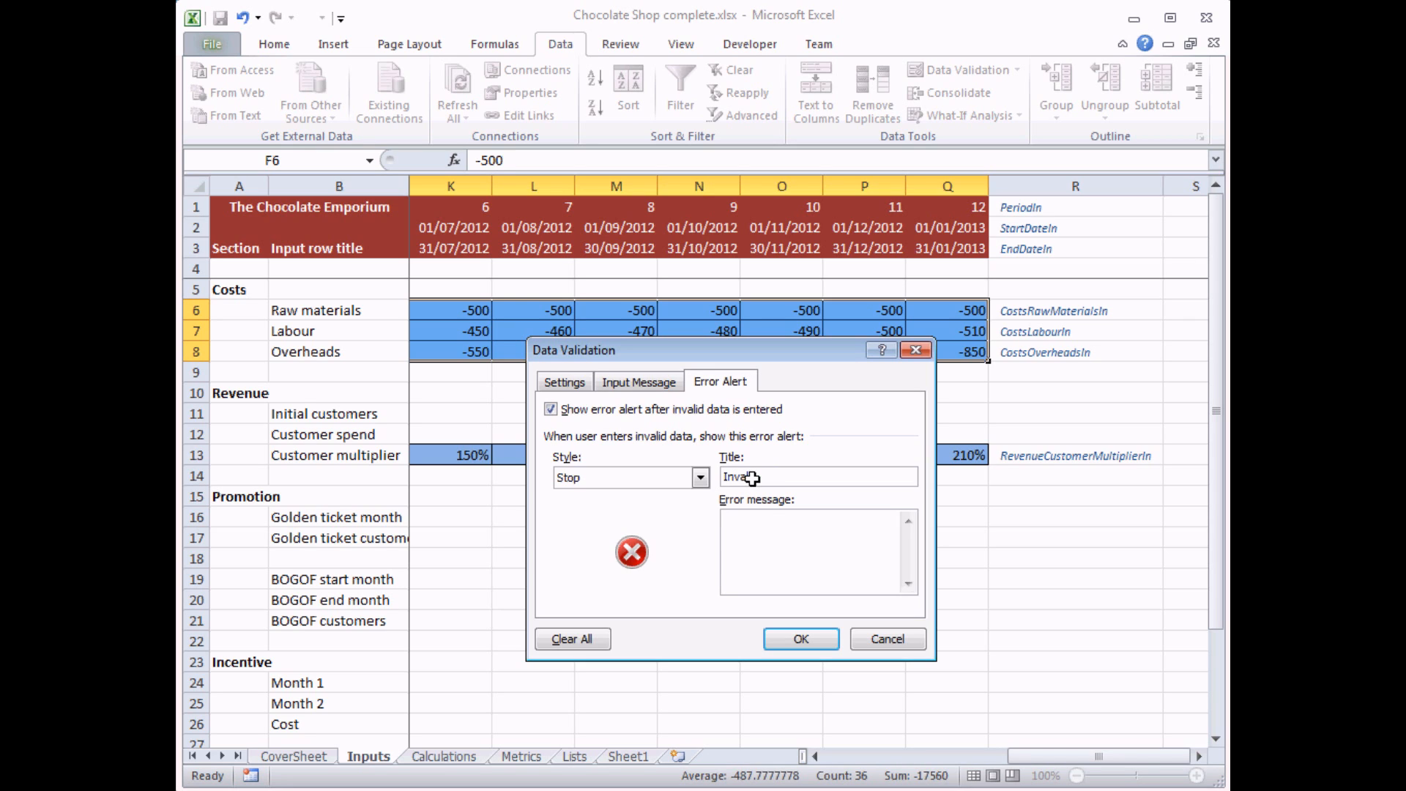
{"action": "type", "text": " Cost"}
{"action": "left_click", "coordinate": [752, 532]}
{"action": "type", "text": "Computer says no"}
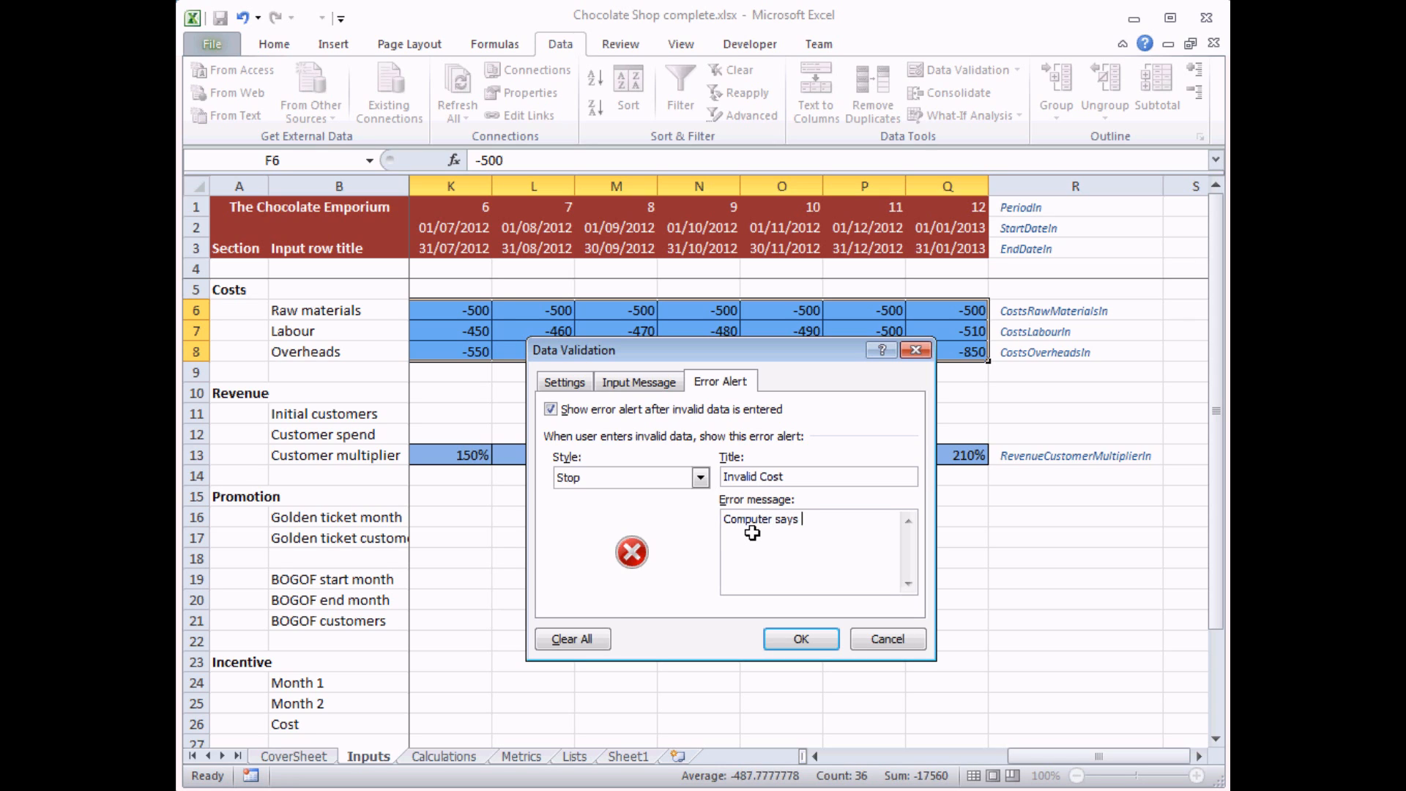
{"action": "left_click", "coordinate": [799, 638]}
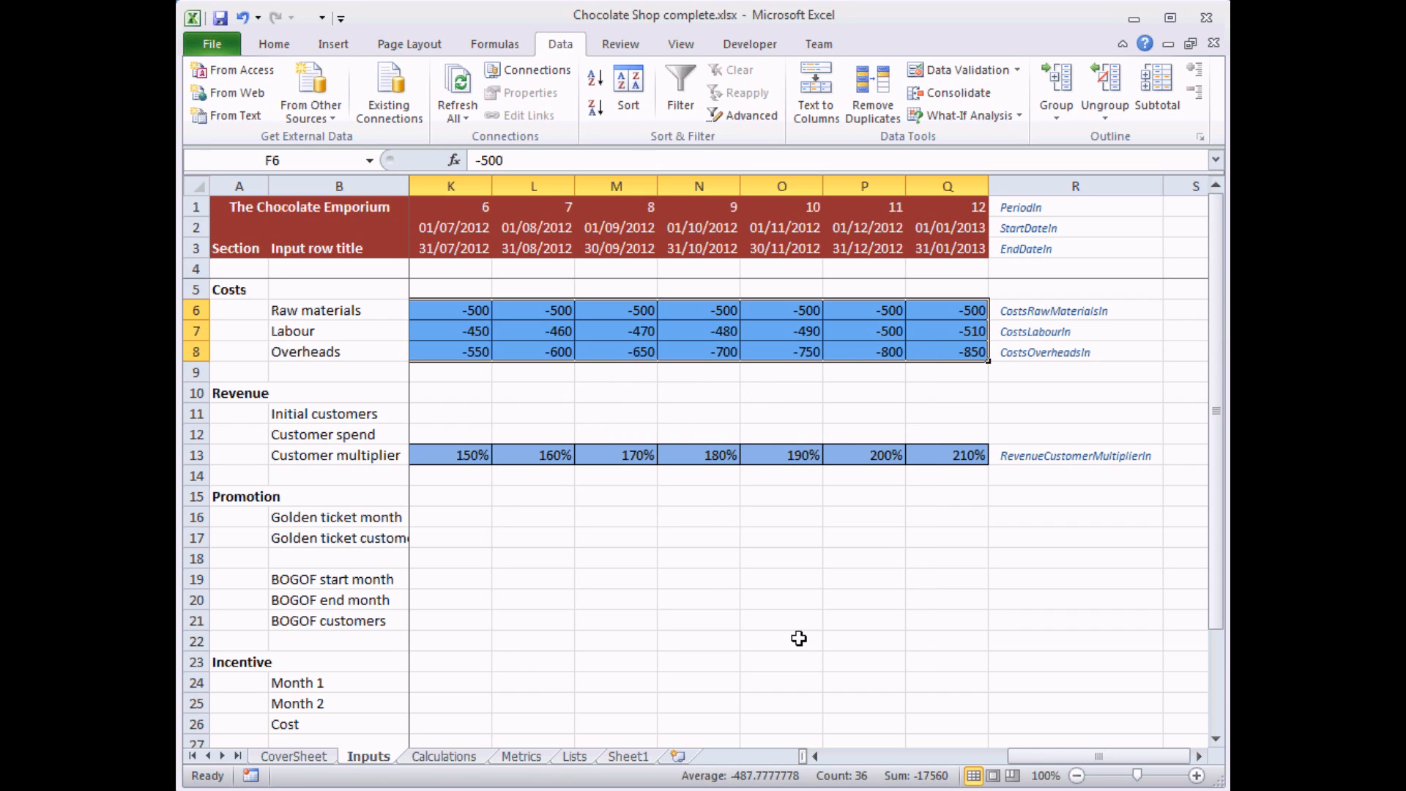
- Check the input message on the raw materials cells for periods 1 to 3
{"action": "left_click_drag", "start_coordinate": [1025, 755], "coordinate": [832, 762]}
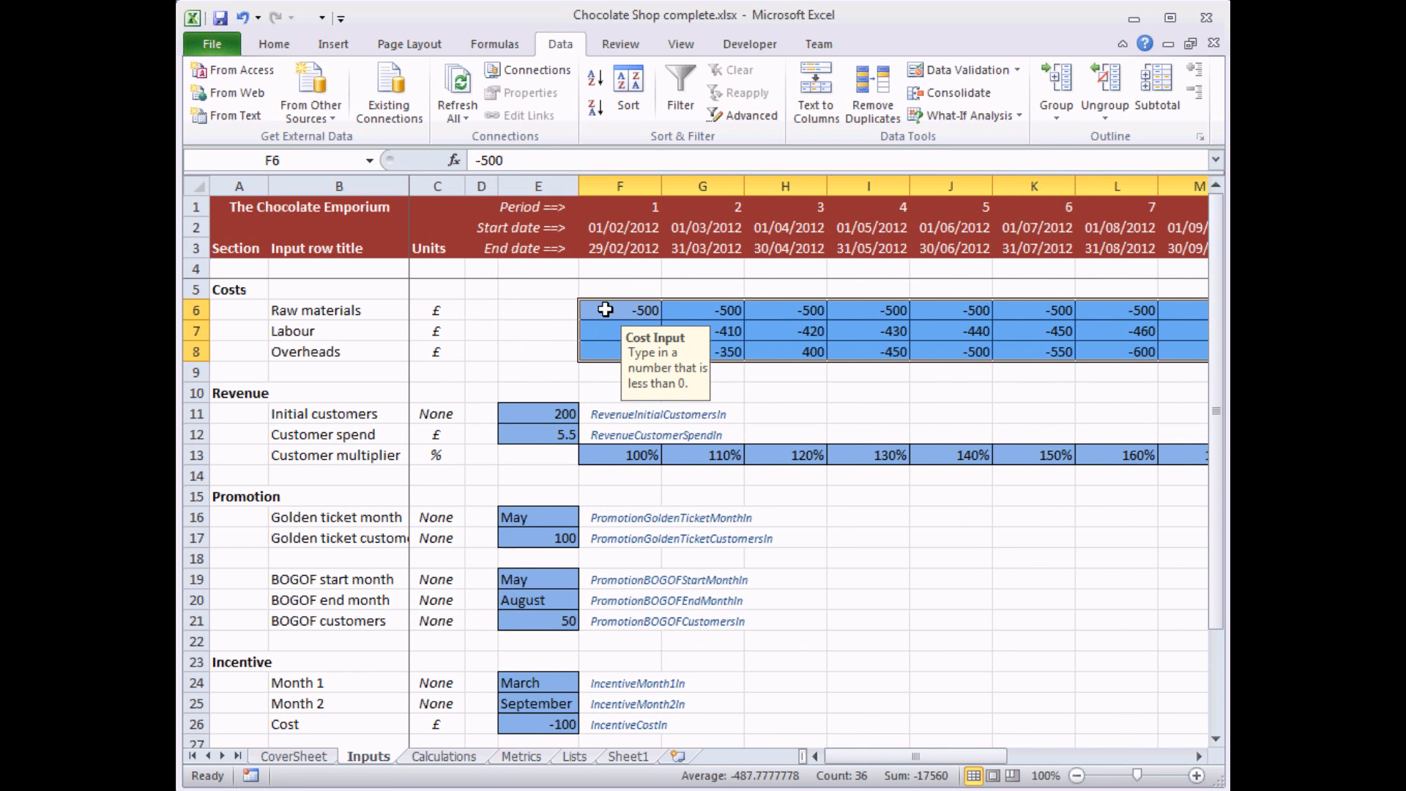
{"action": "left_click", "coordinate": [599, 310]}
{"action": "left_click", "coordinate": [677, 311]}
{"action": "left_click", "coordinate": [784, 314]}
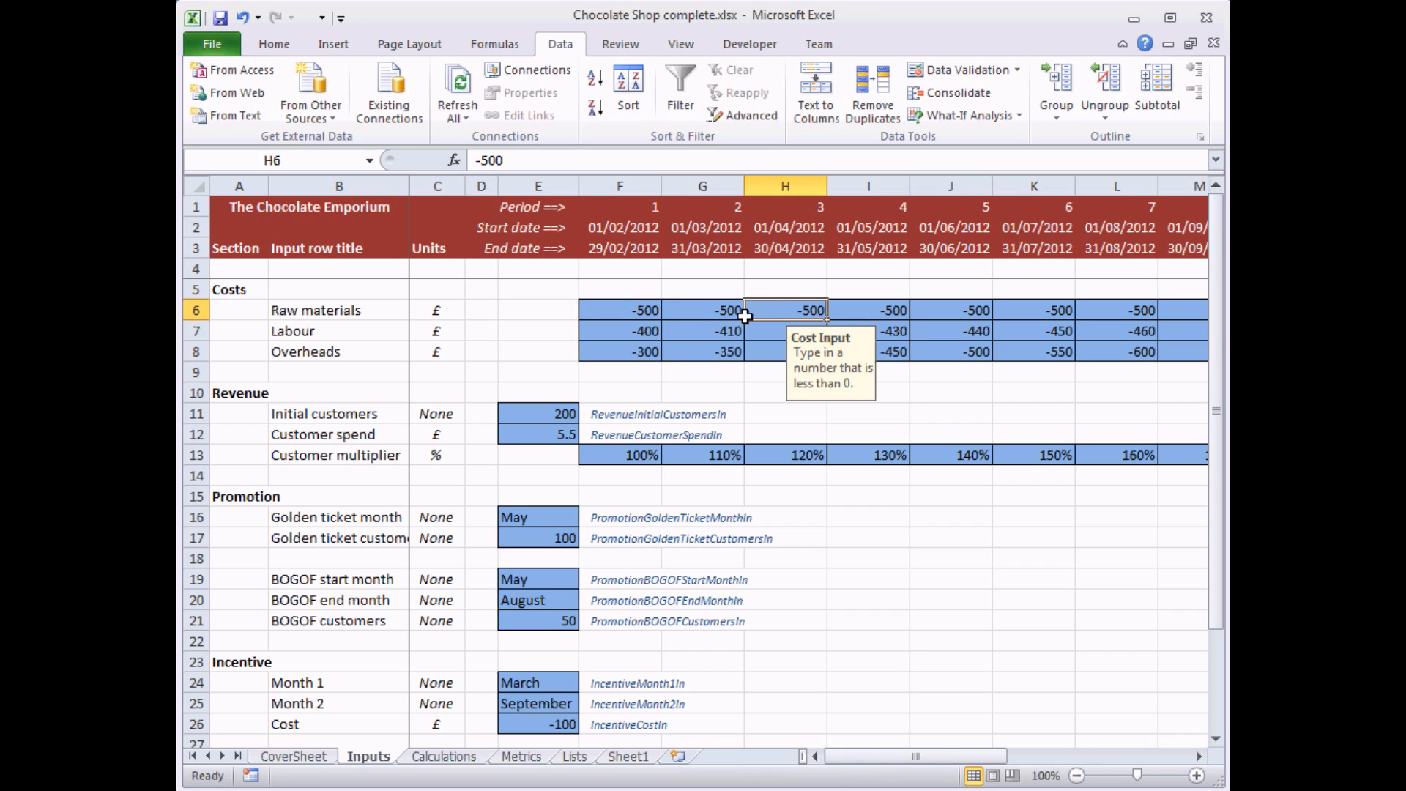
- Test the validation by trying 500 and 123 as the period 1 raw materials cost, and cancel the entry
{"action": "left_click", "coordinate": [617, 312]}
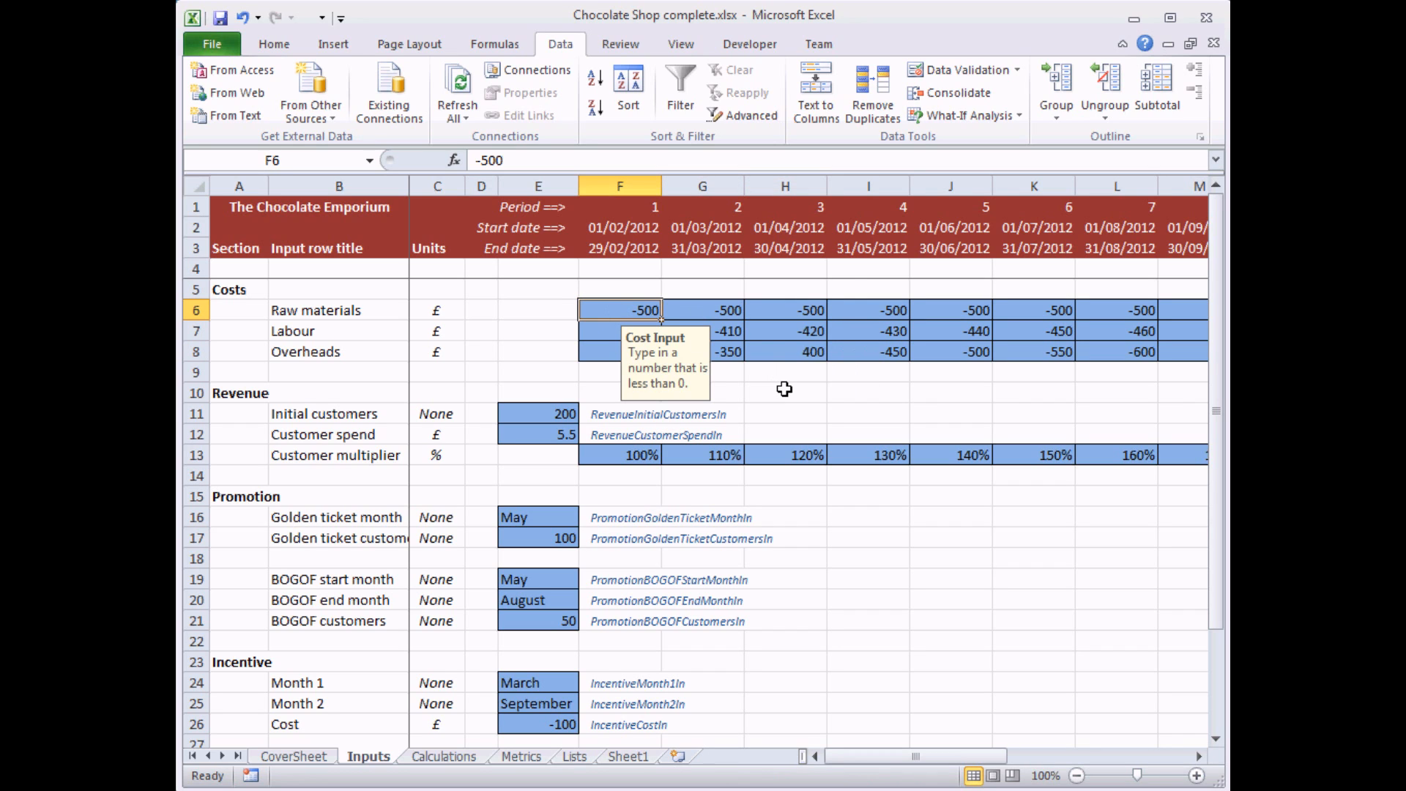
{"action": "type", "text": "500"}
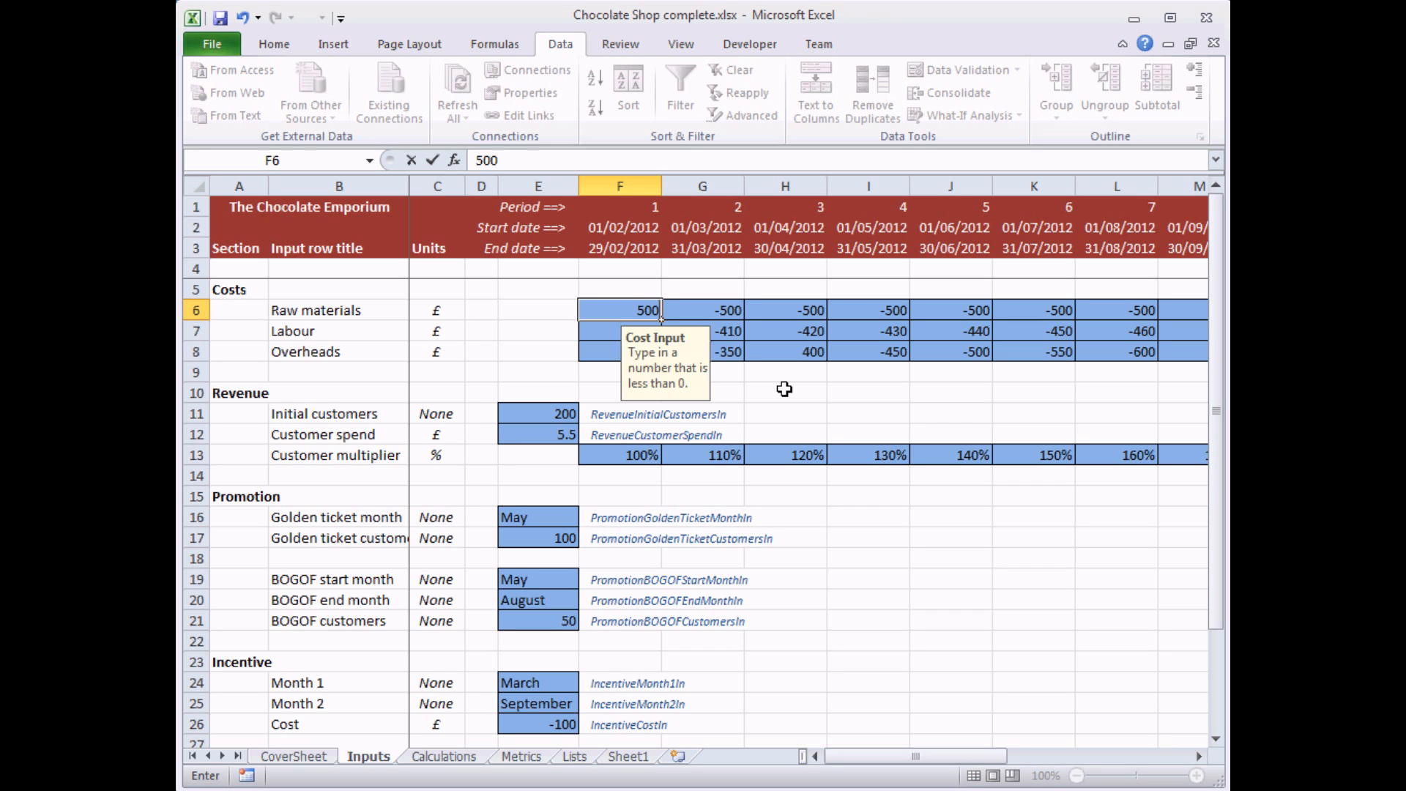
{"action": "key", "text": "Return"}
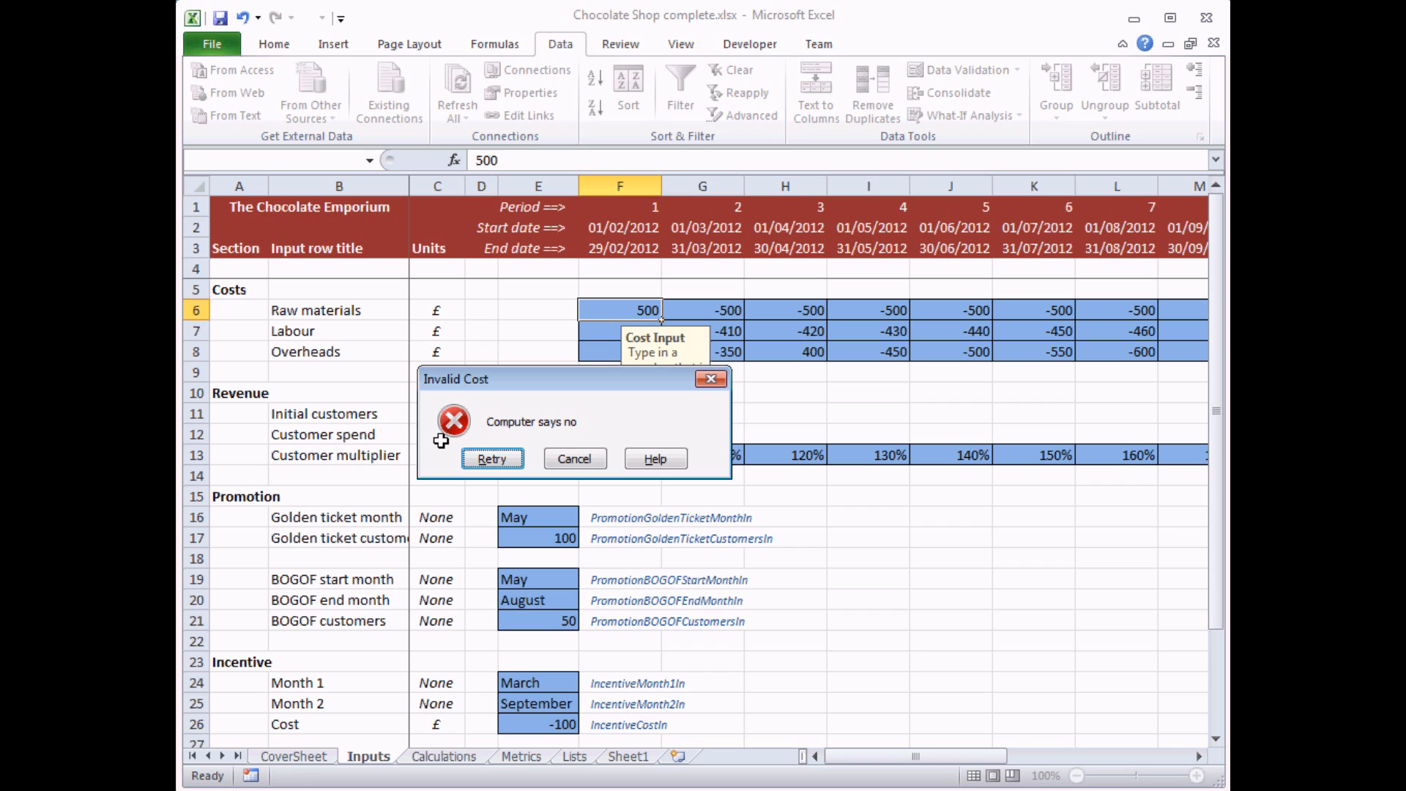
{"action": "left_click", "coordinate": [506, 458]}
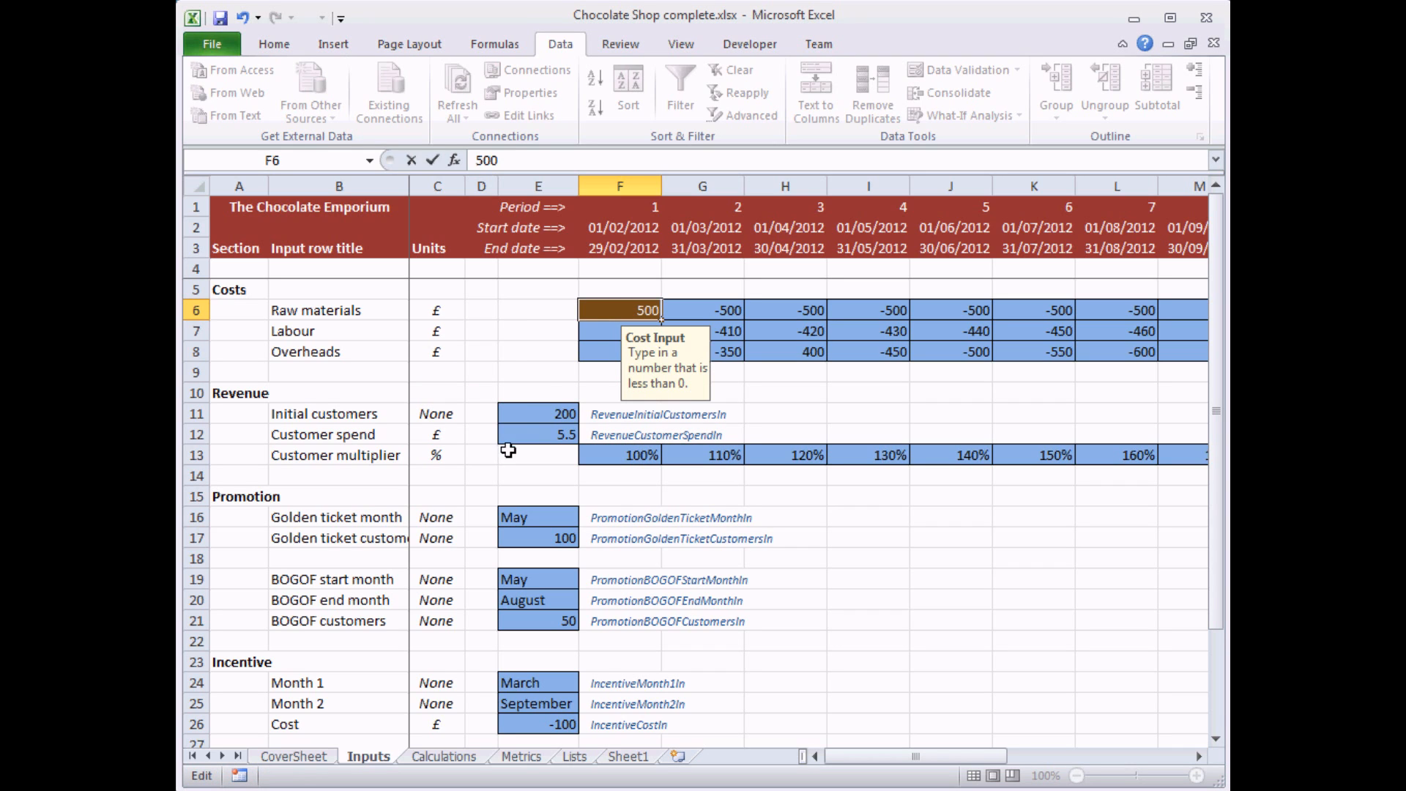
{"action": "type", "text": "123"}
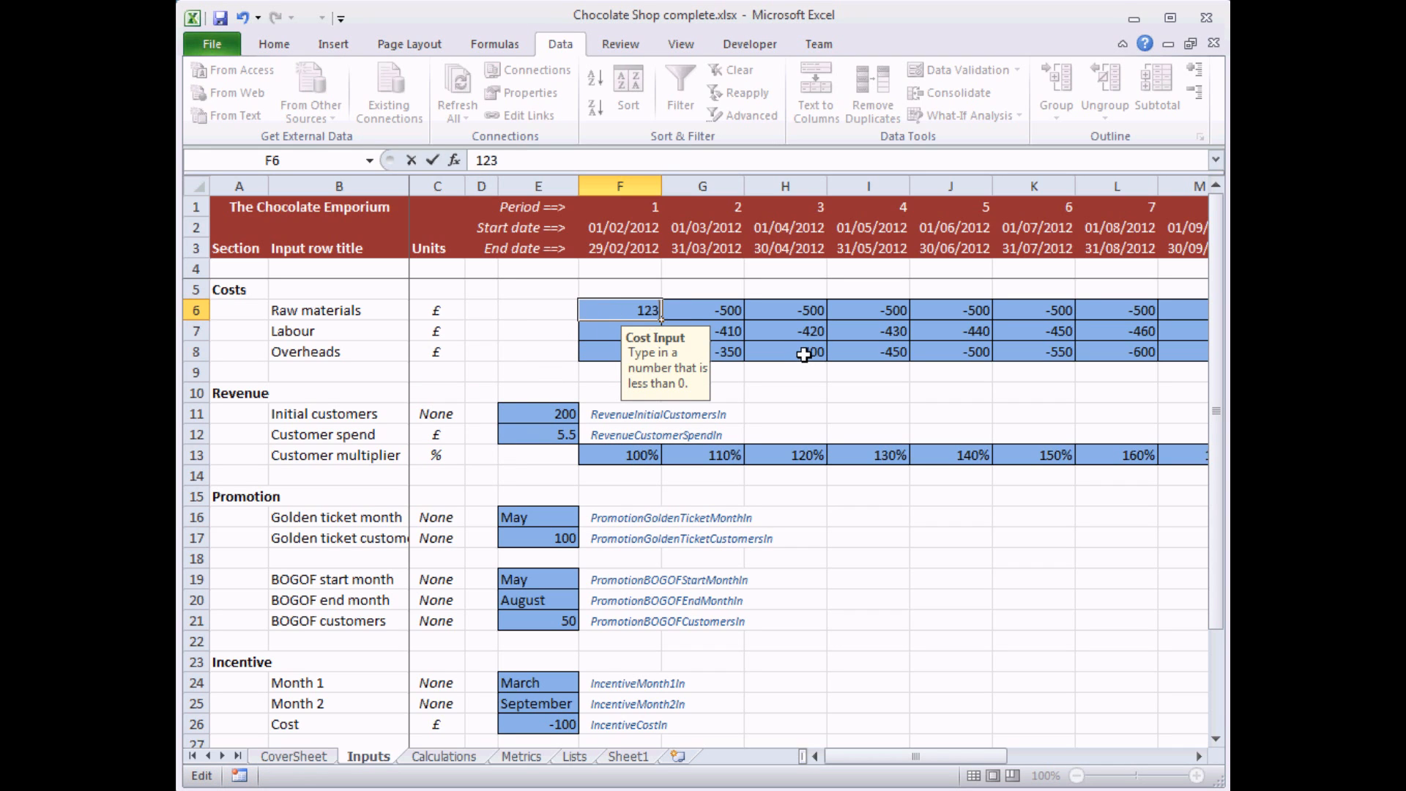
{"action": "key", "text": "Return"}
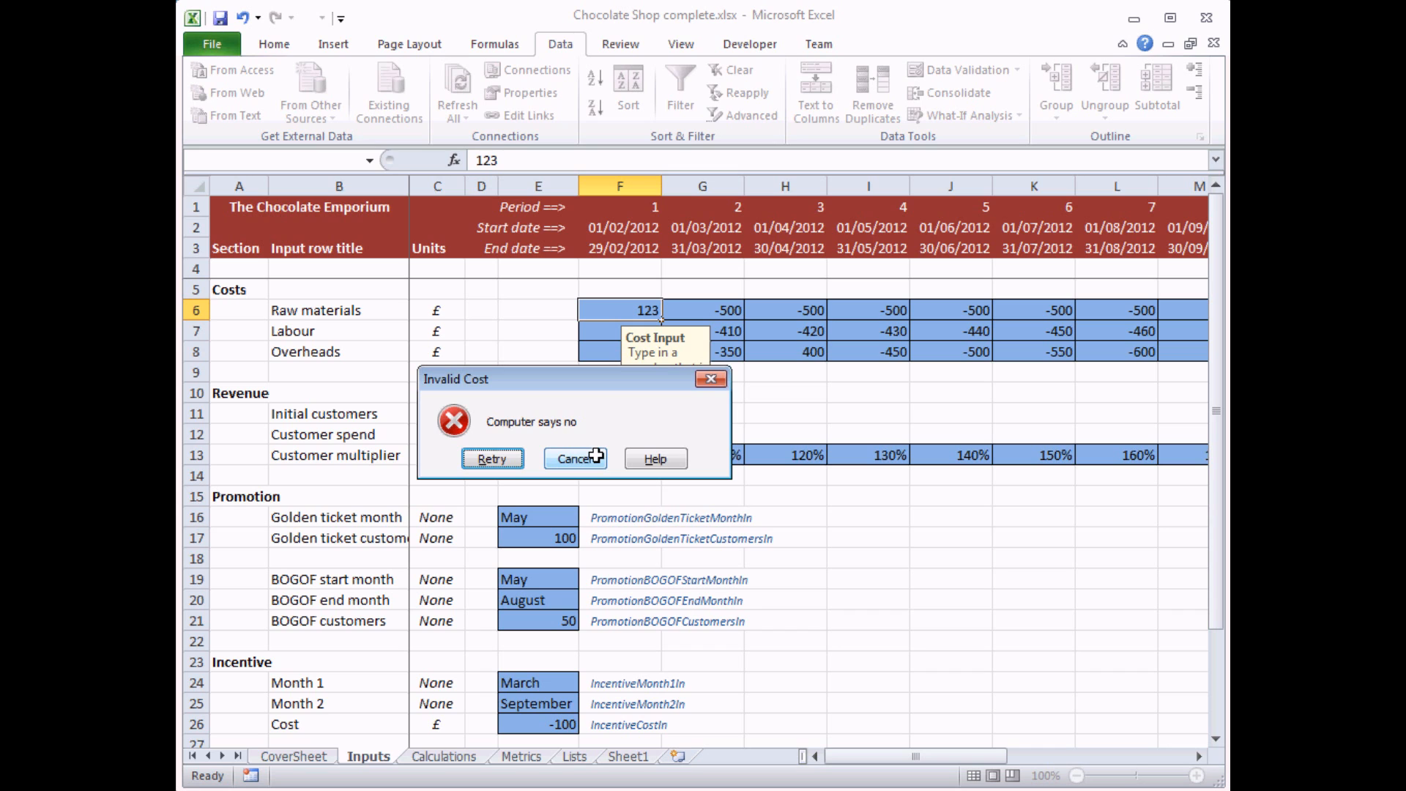
{"action": "left_click", "coordinate": [596, 456]}
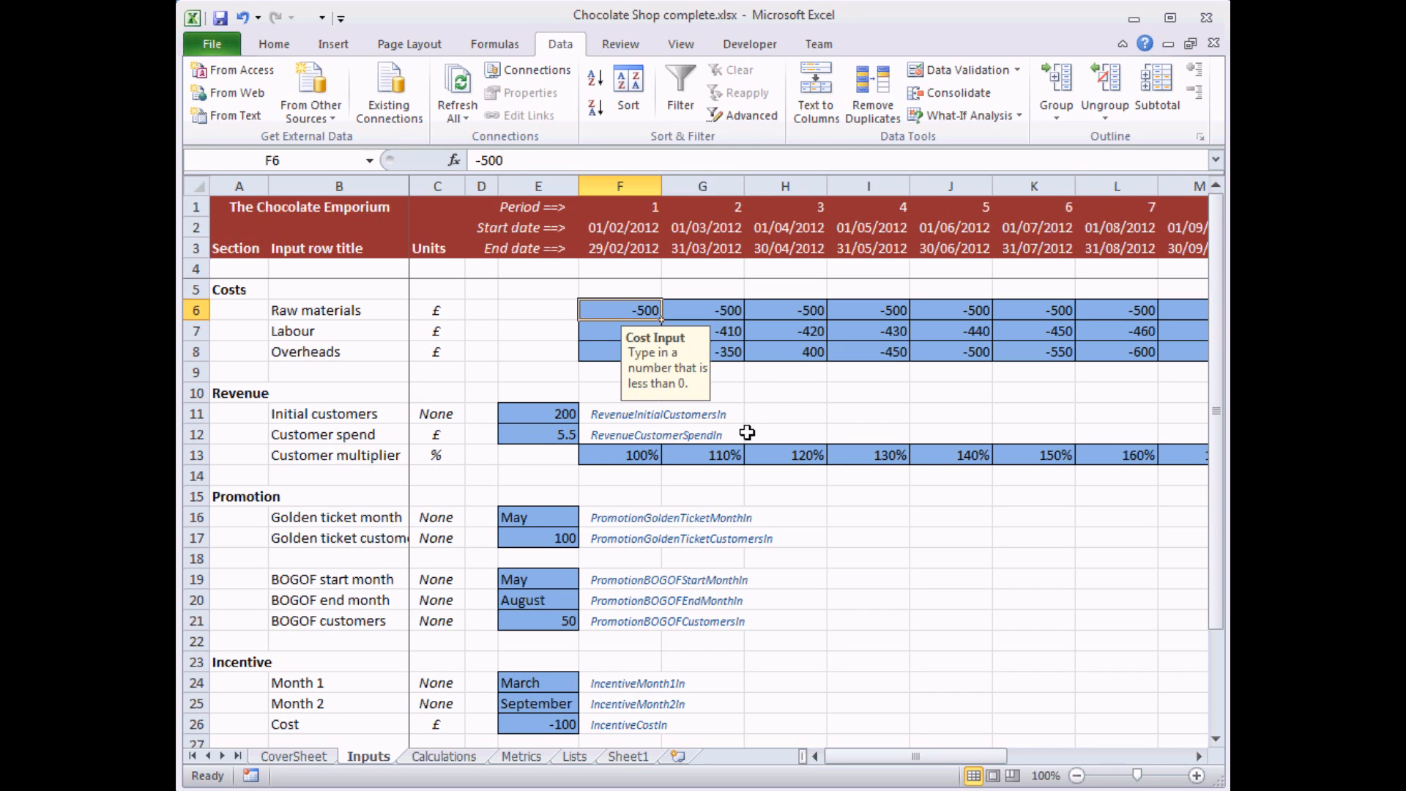
- Circle the invalid data on the sheet and correct the circled period 3 overheads value to -400
{"action": "left_click", "coordinate": [1015, 70]}
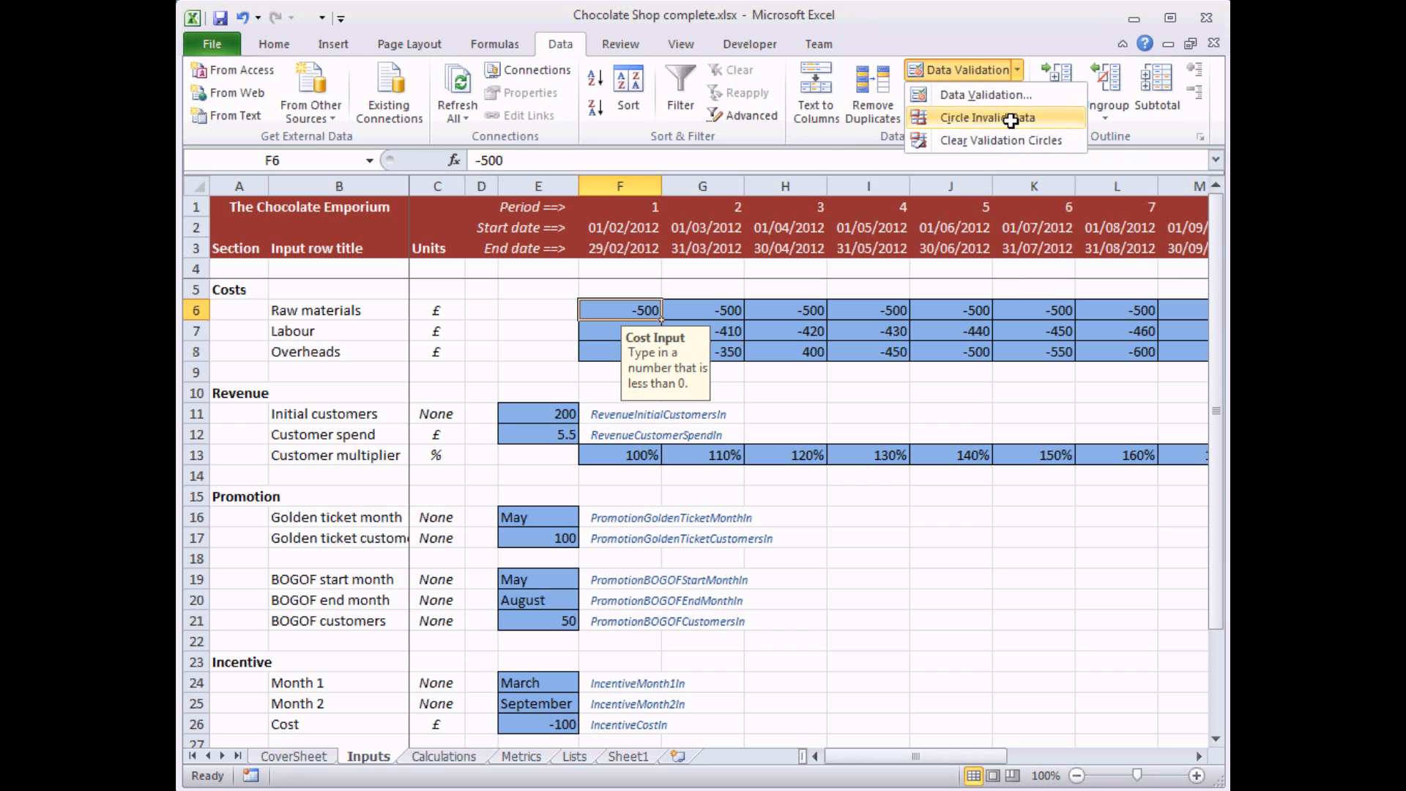
{"action": "left_click", "coordinate": [987, 119]}
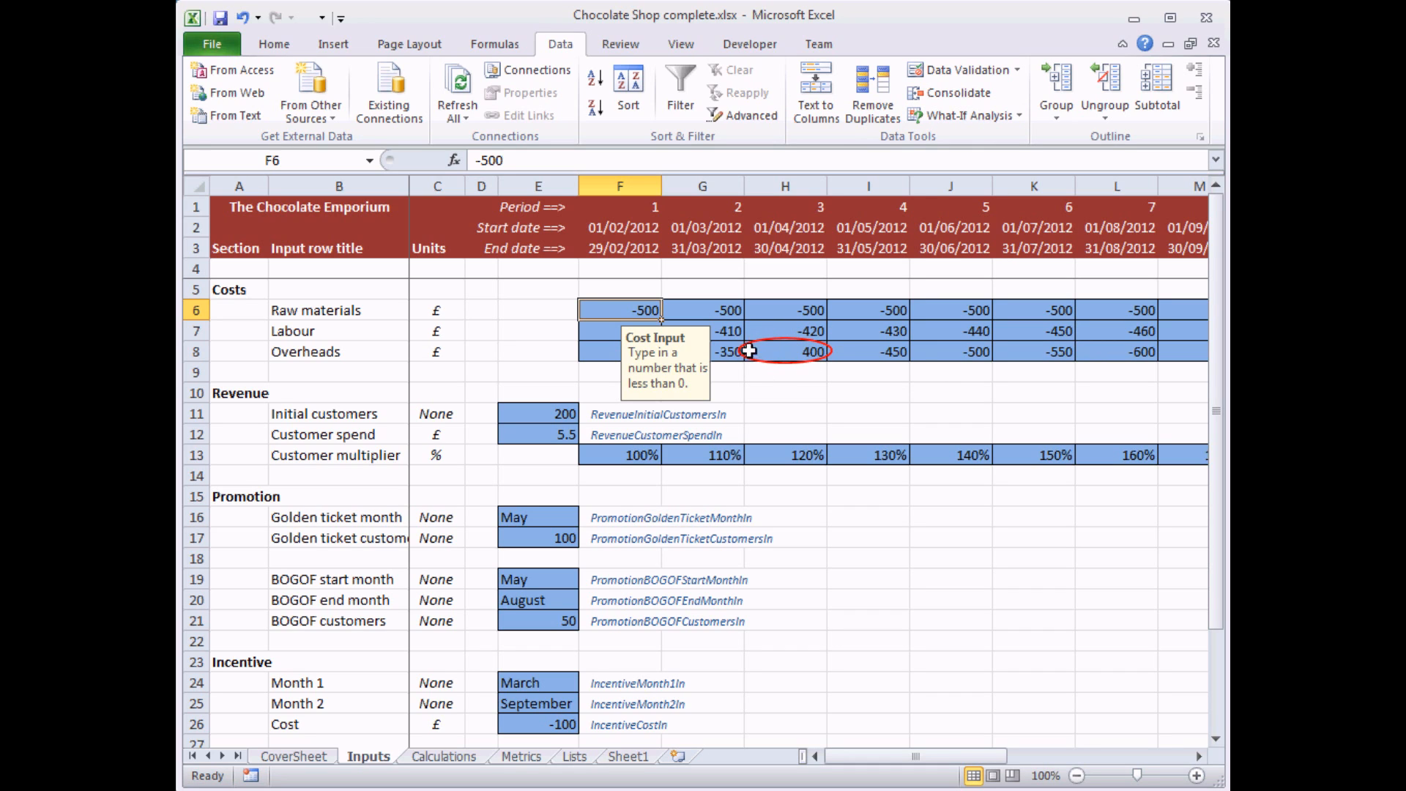
{"action": "left_click", "coordinate": [791, 357]}
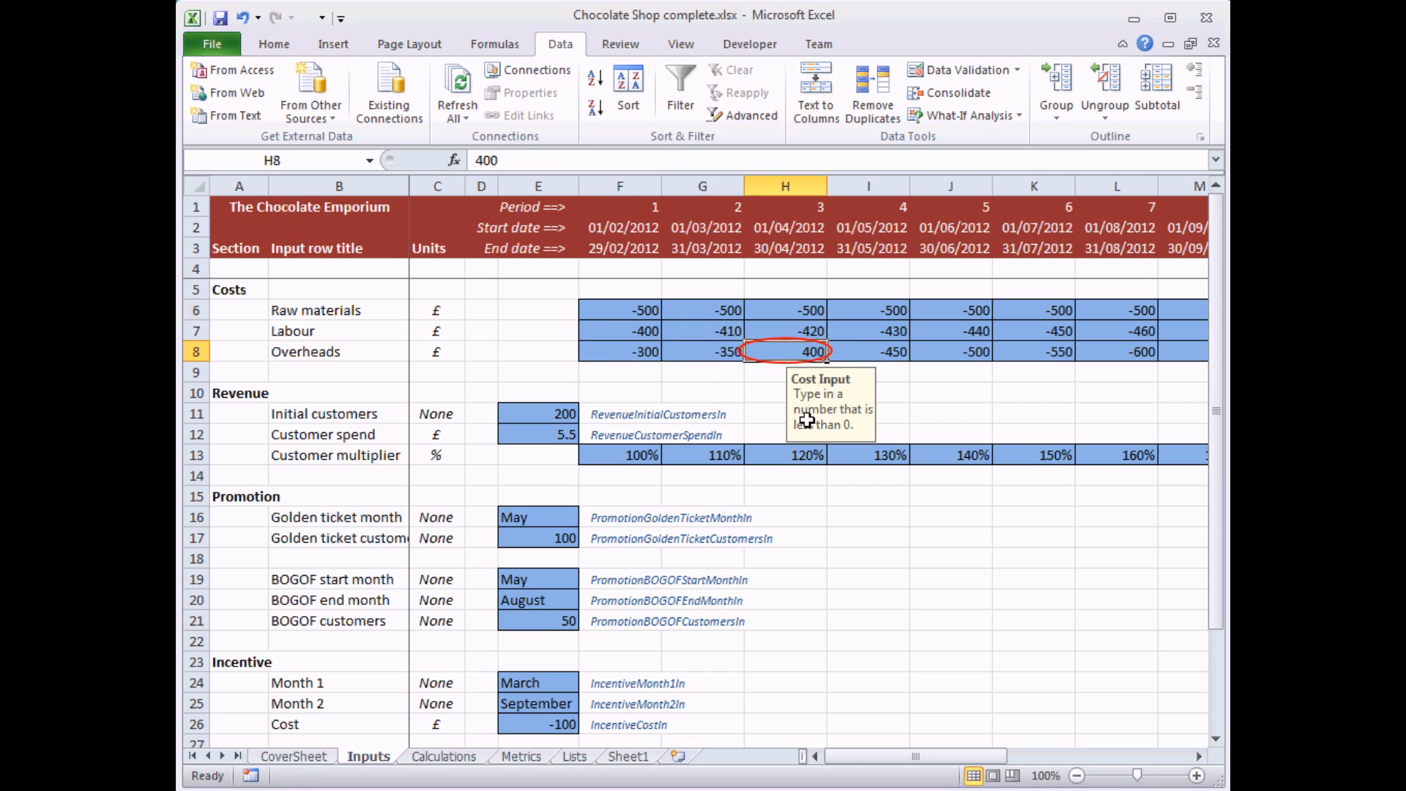
{"action": "type", "text": "-"}
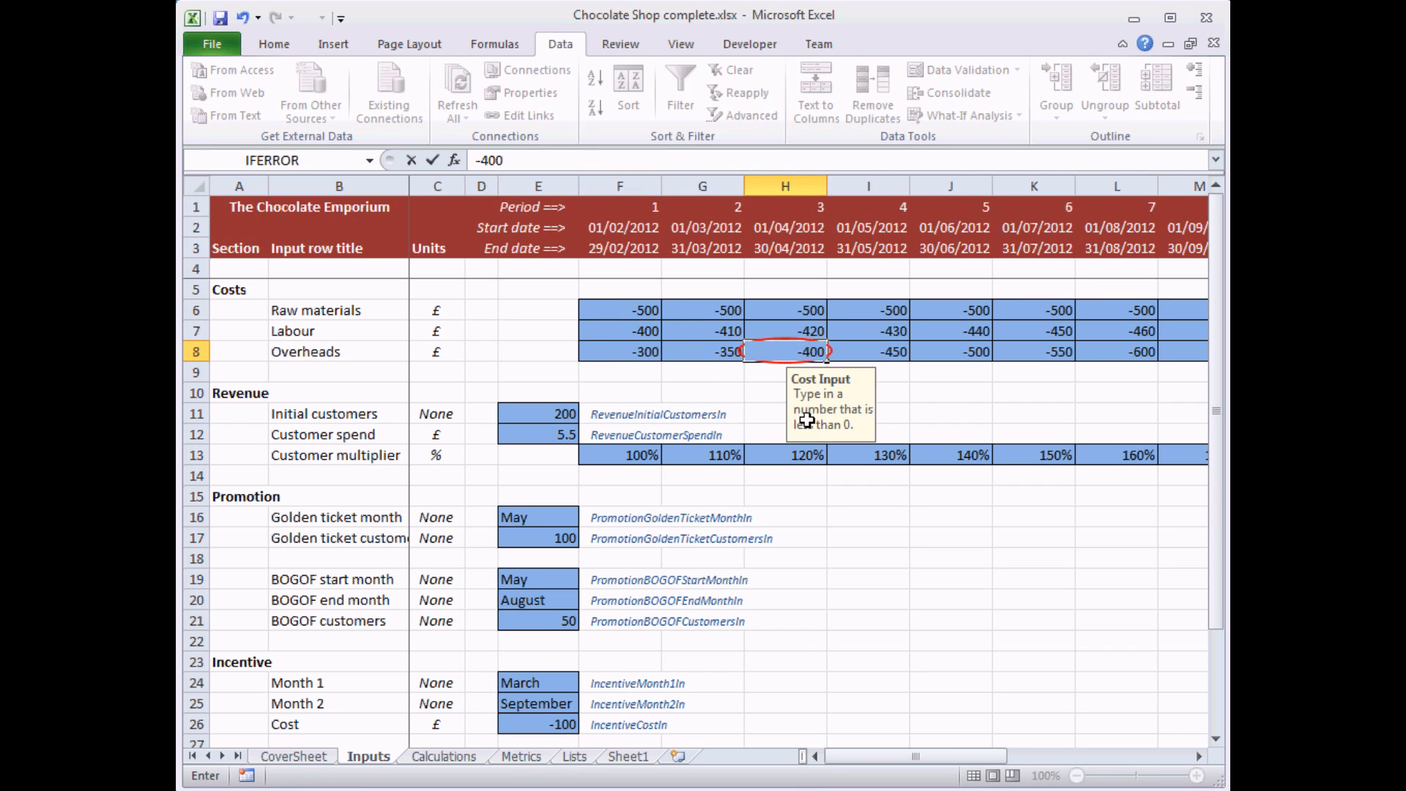
{"action": "key", "text": "Return"}
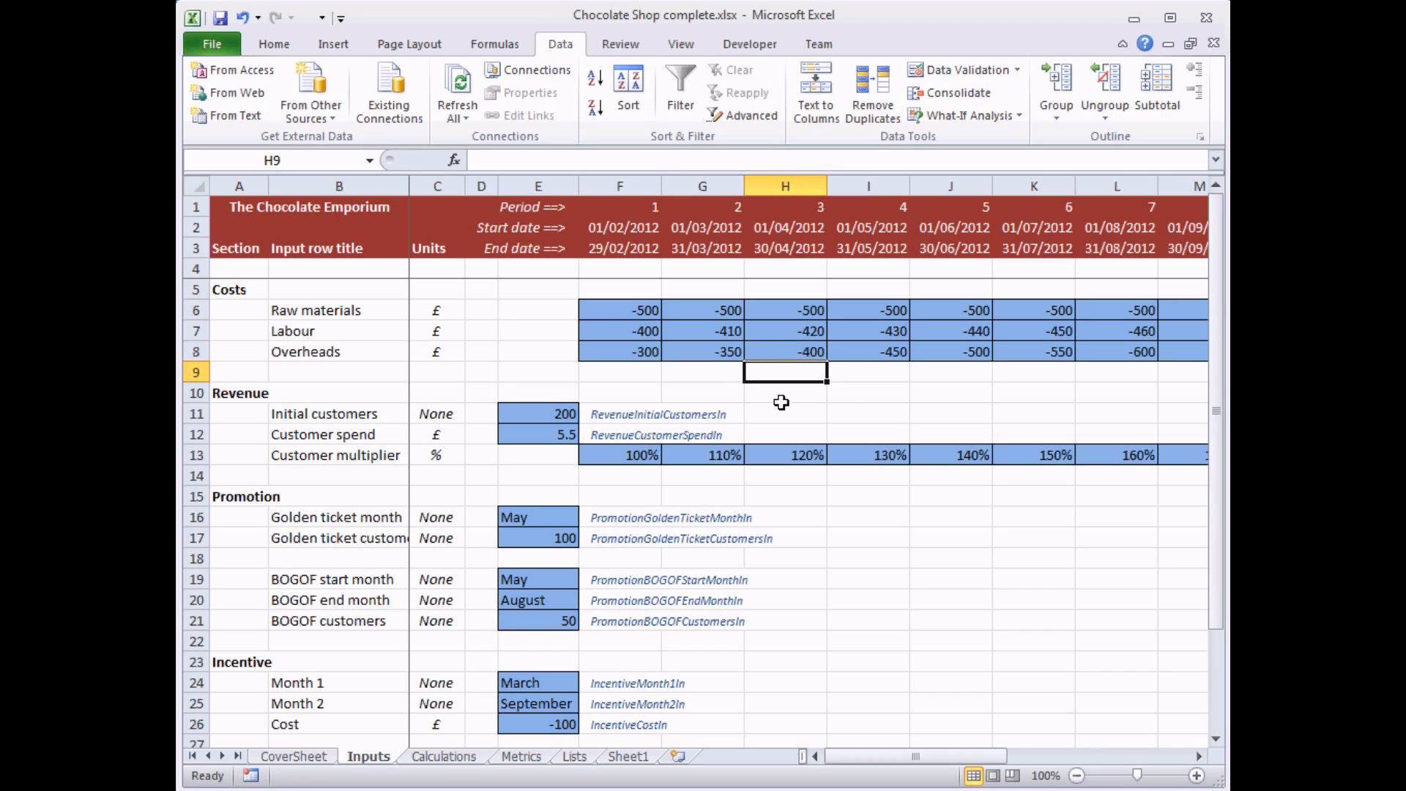
- Select all cells that share the same data validation as the period 1 raw materials cell
{"action": "left_click", "coordinate": [620, 314]}
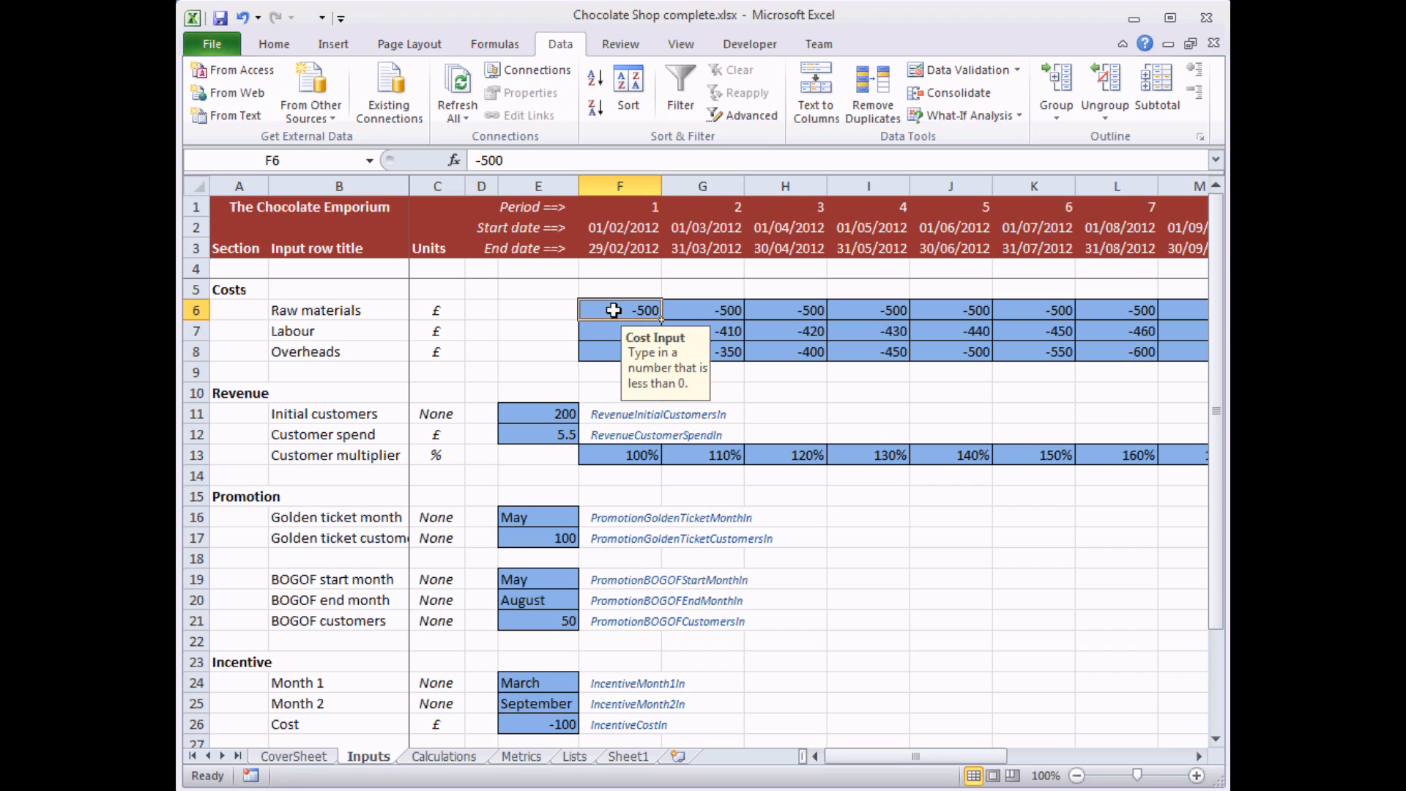
{"action": "key", "text": "F5"}
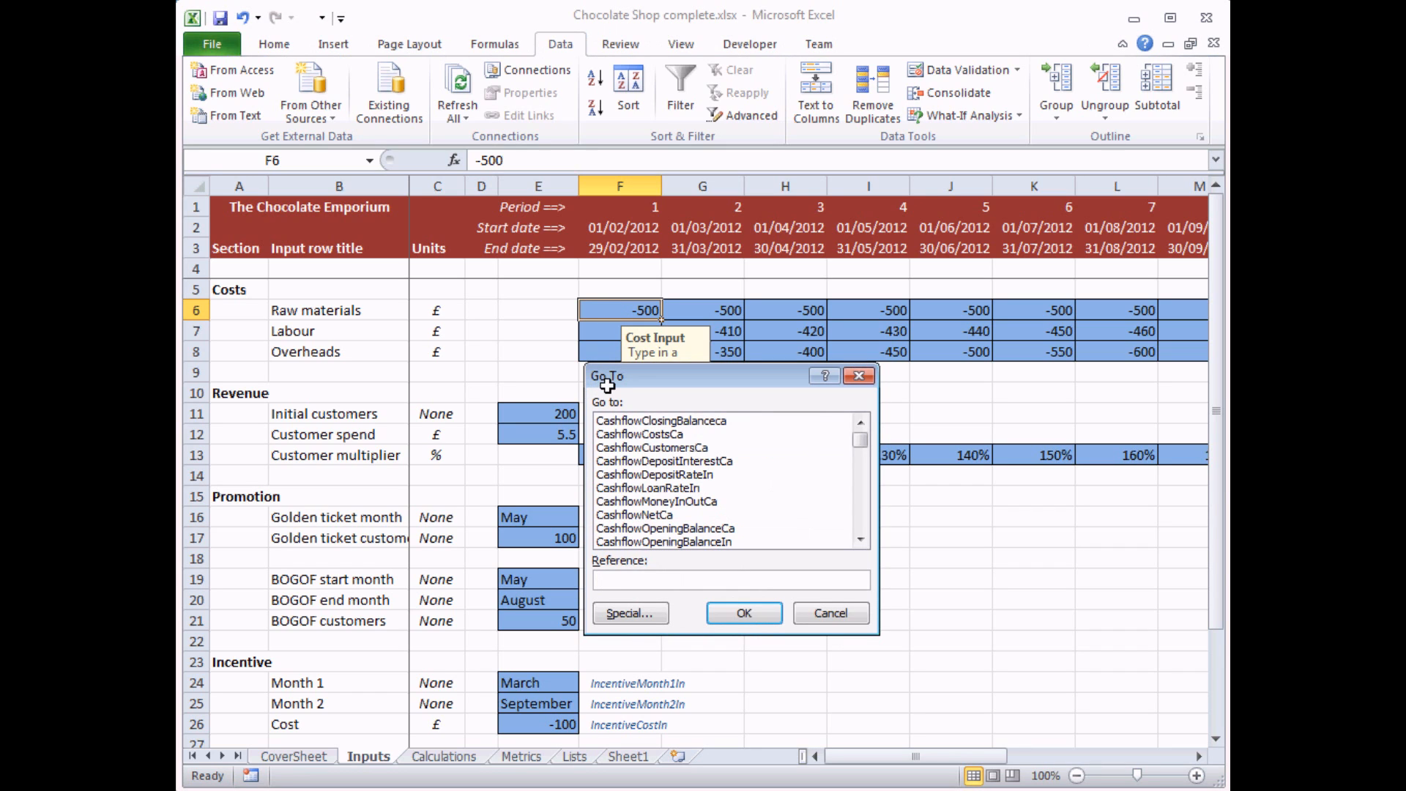
{"action": "left_click", "coordinate": [632, 613]}
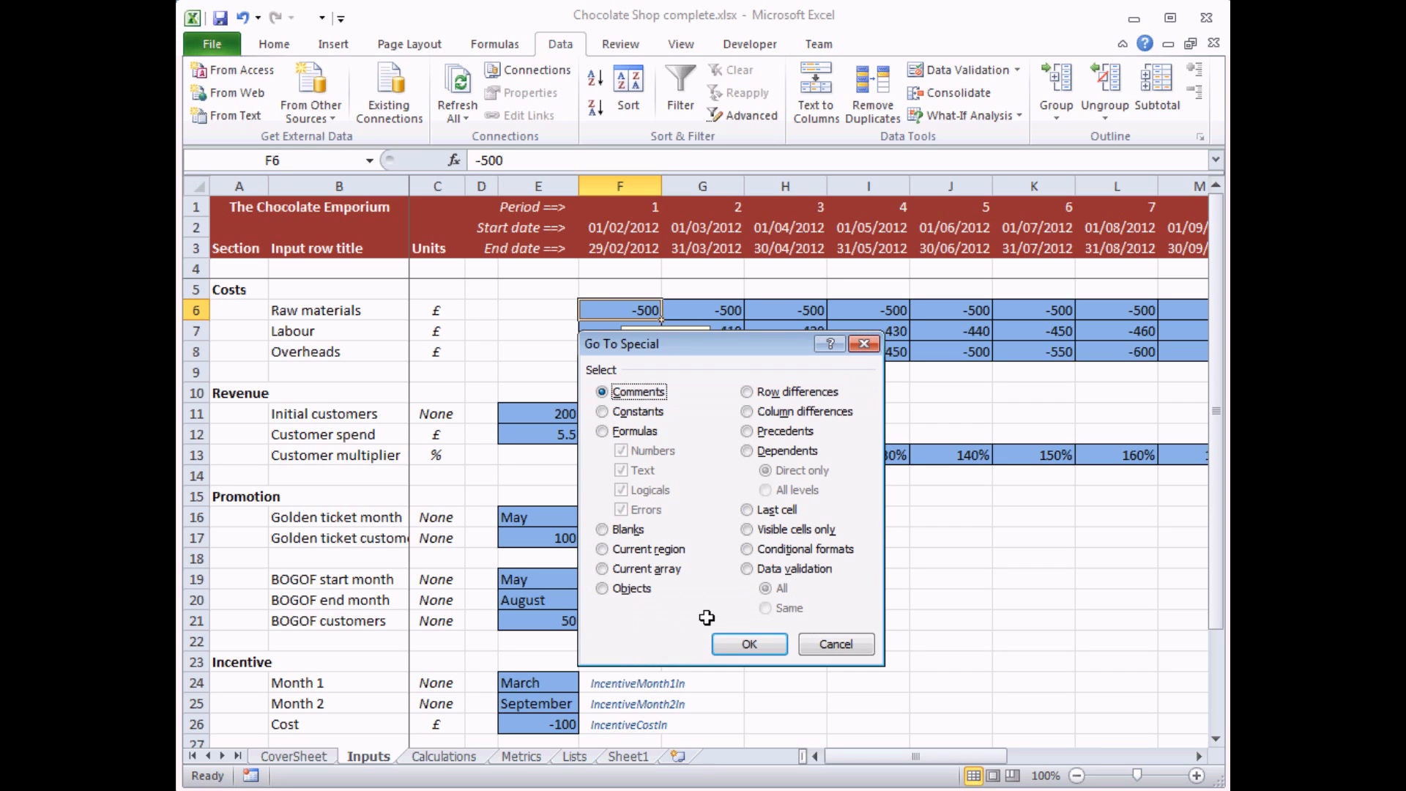
{"action": "left_click", "coordinate": [747, 568]}
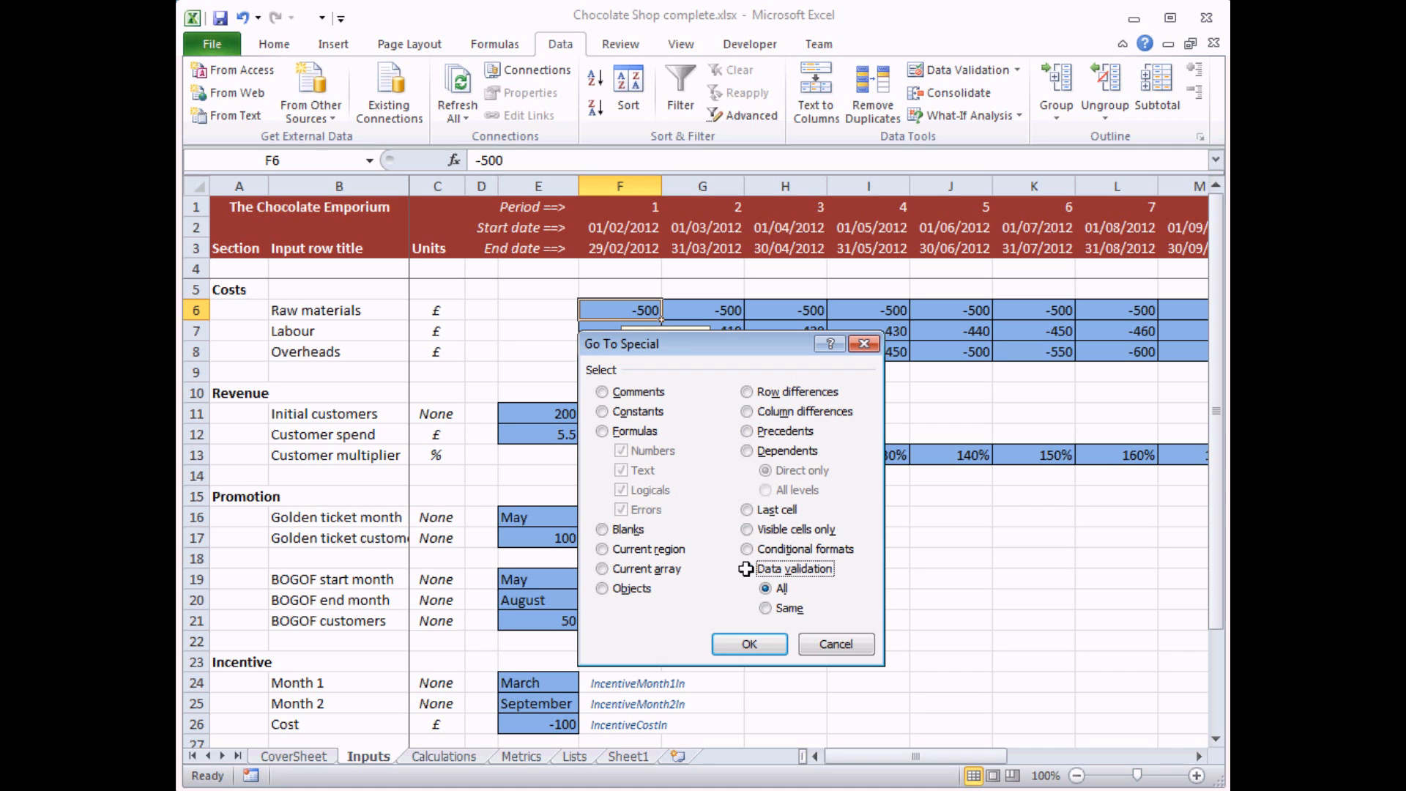
{"action": "left_click", "coordinate": [765, 609]}
{"action": "left_click", "coordinate": [743, 642]}
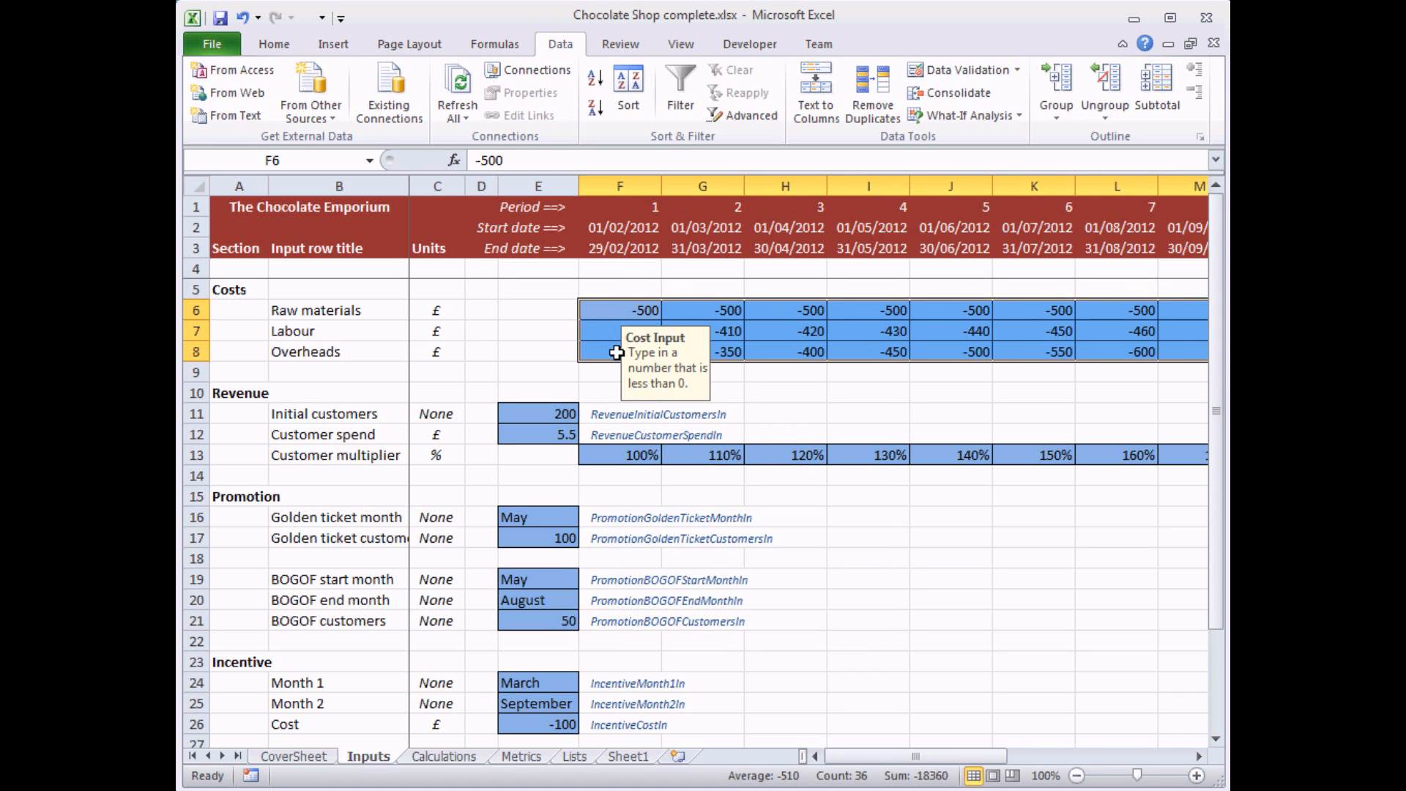
- Change the error alert style of the selected cost cells to Warning, trying Information along the way, and apply the change
{"action": "left_click", "coordinate": [939, 69]}
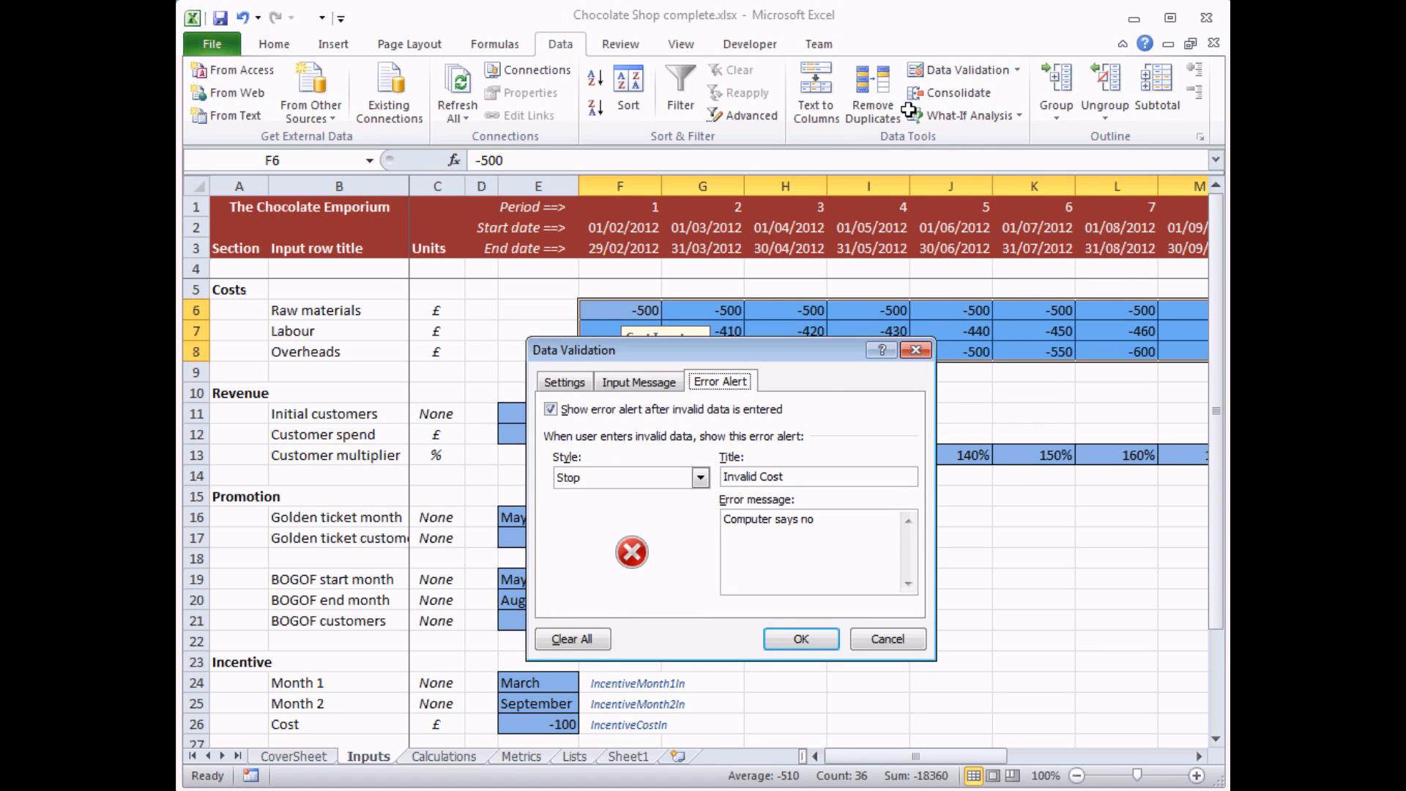
{"action": "left_click", "coordinate": [701, 478]}
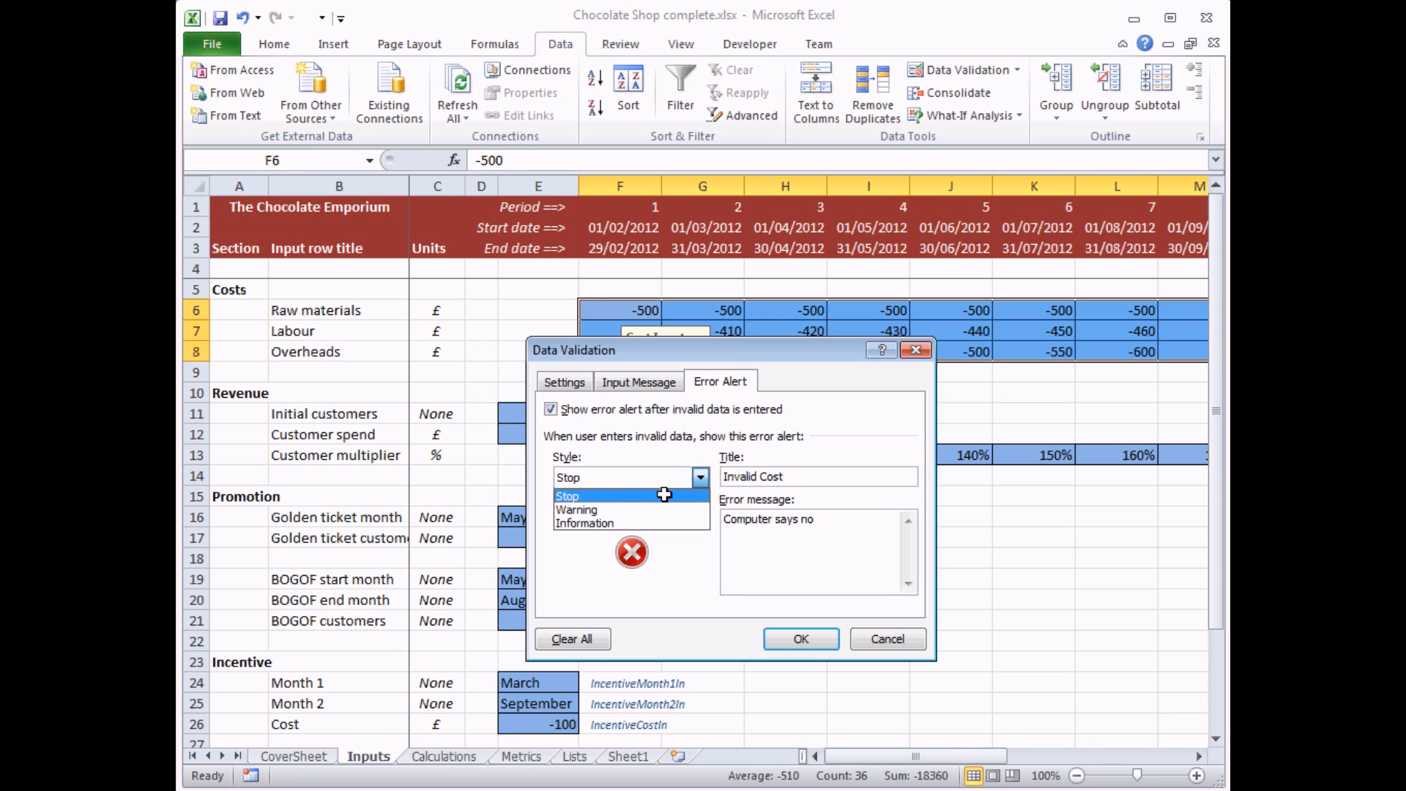
{"action": "left_click", "coordinate": [630, 506]}
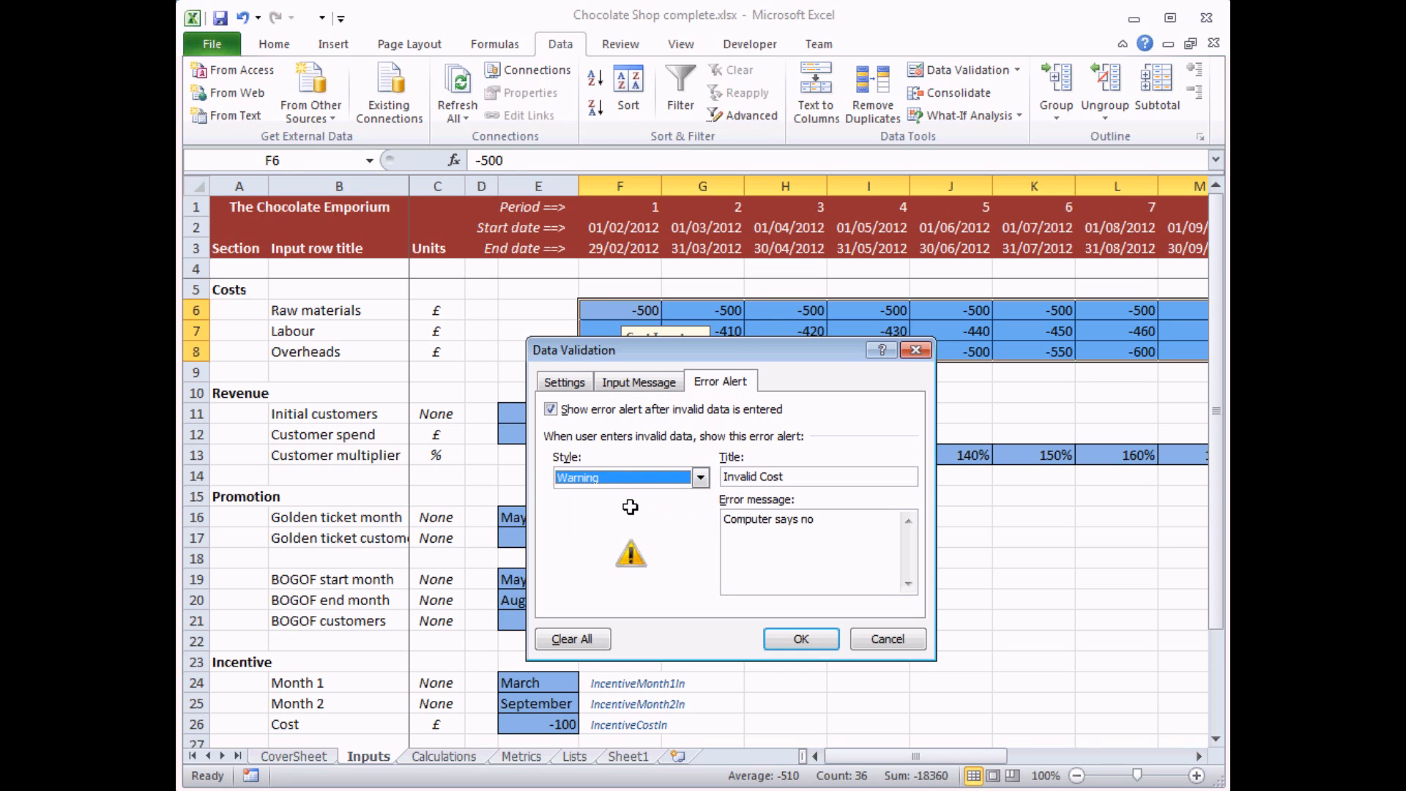
{"action": "left_click", "coordinate": [700, 478]}
{"action": "left_click", "coordinate": [641, 518]}
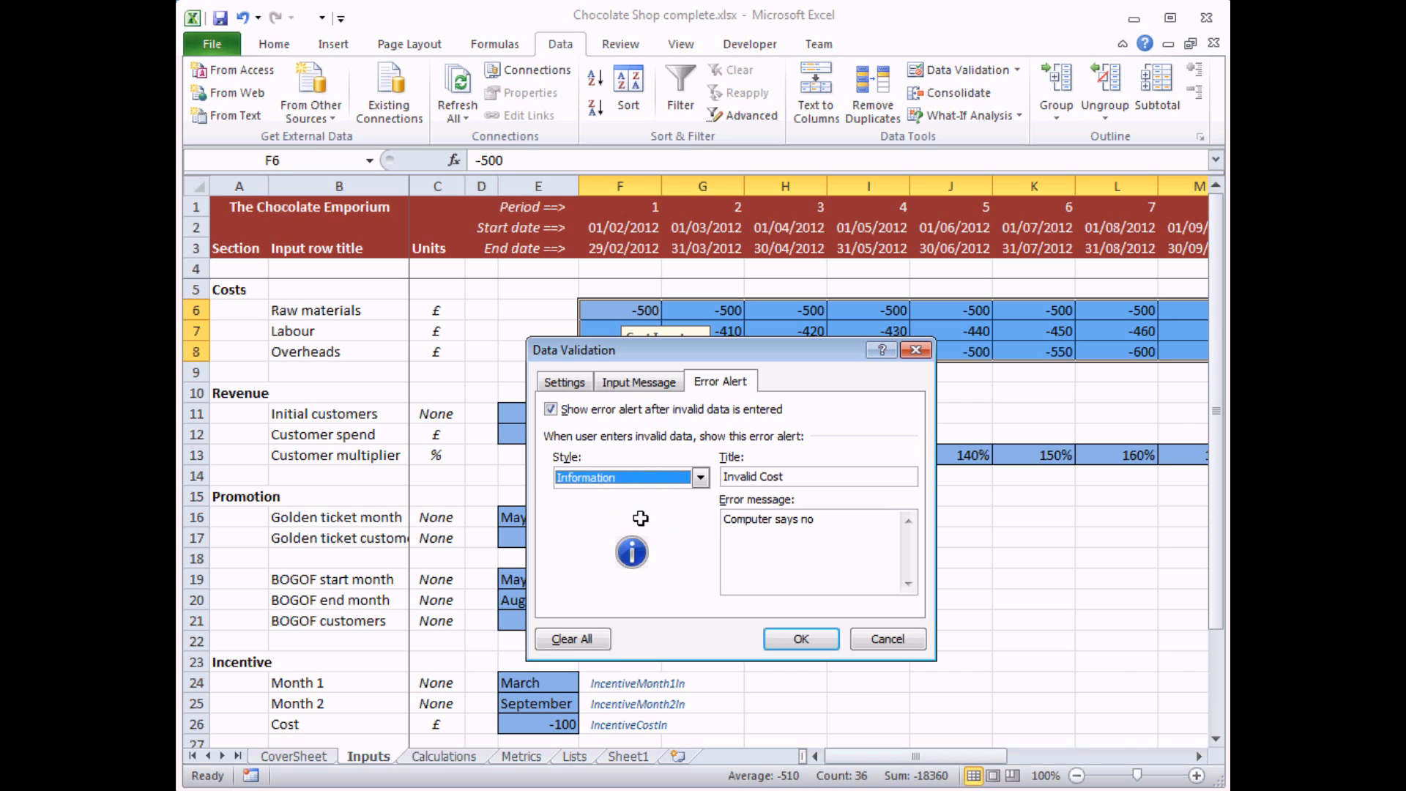
{"action": "left_click", "coordinate": [701, 477]}
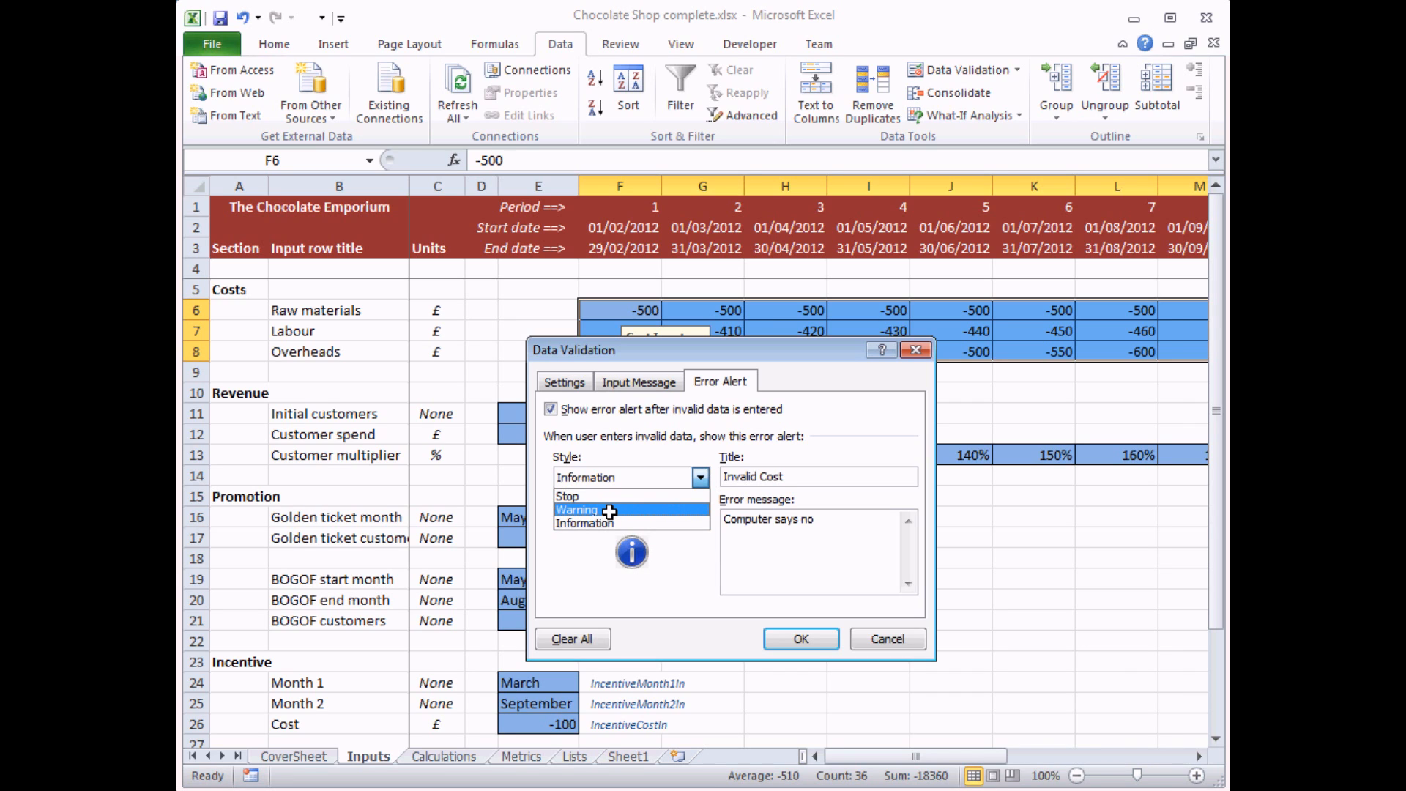
{"action": "left_click", "coordinate": [609, 511]}
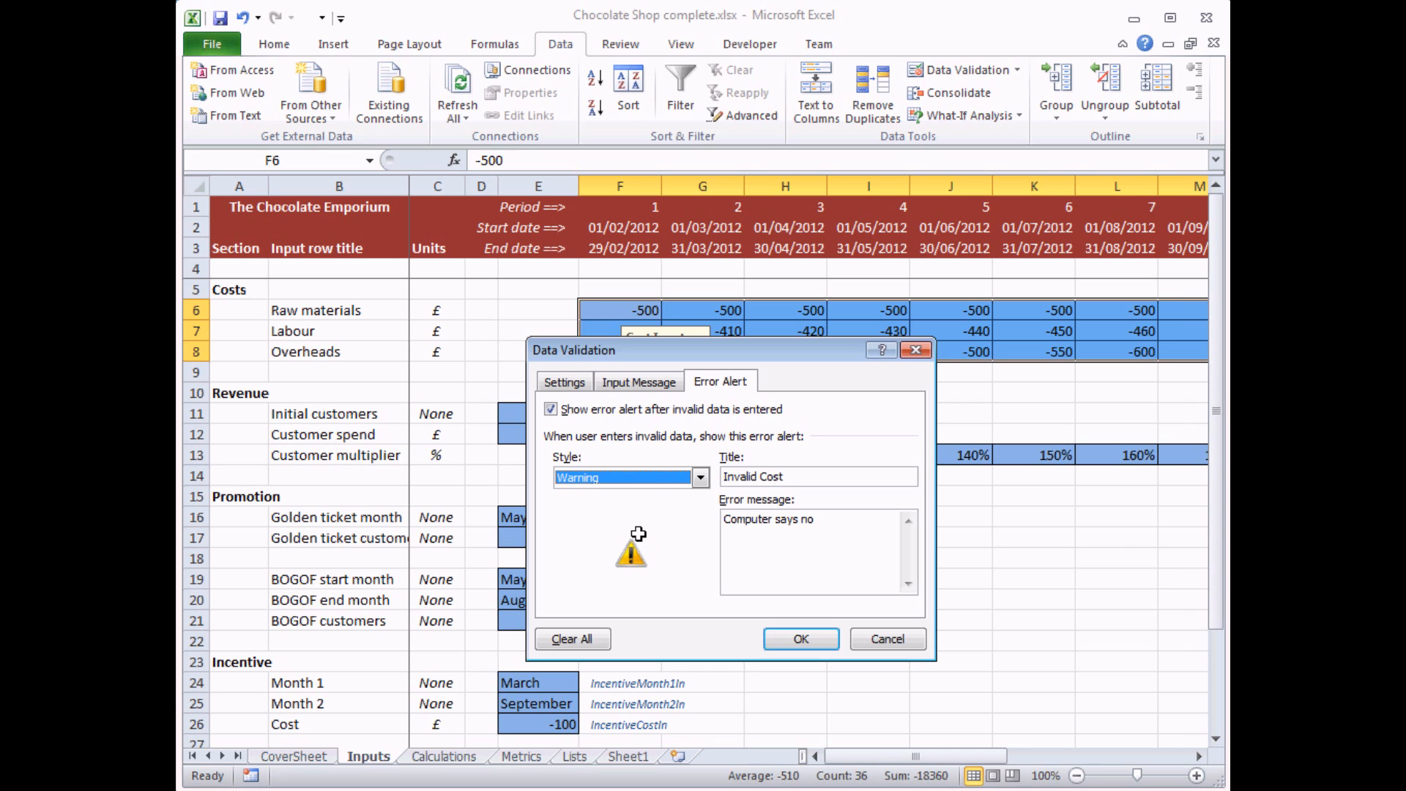
{"action": "left_click", "coordinate": [800, 639]}
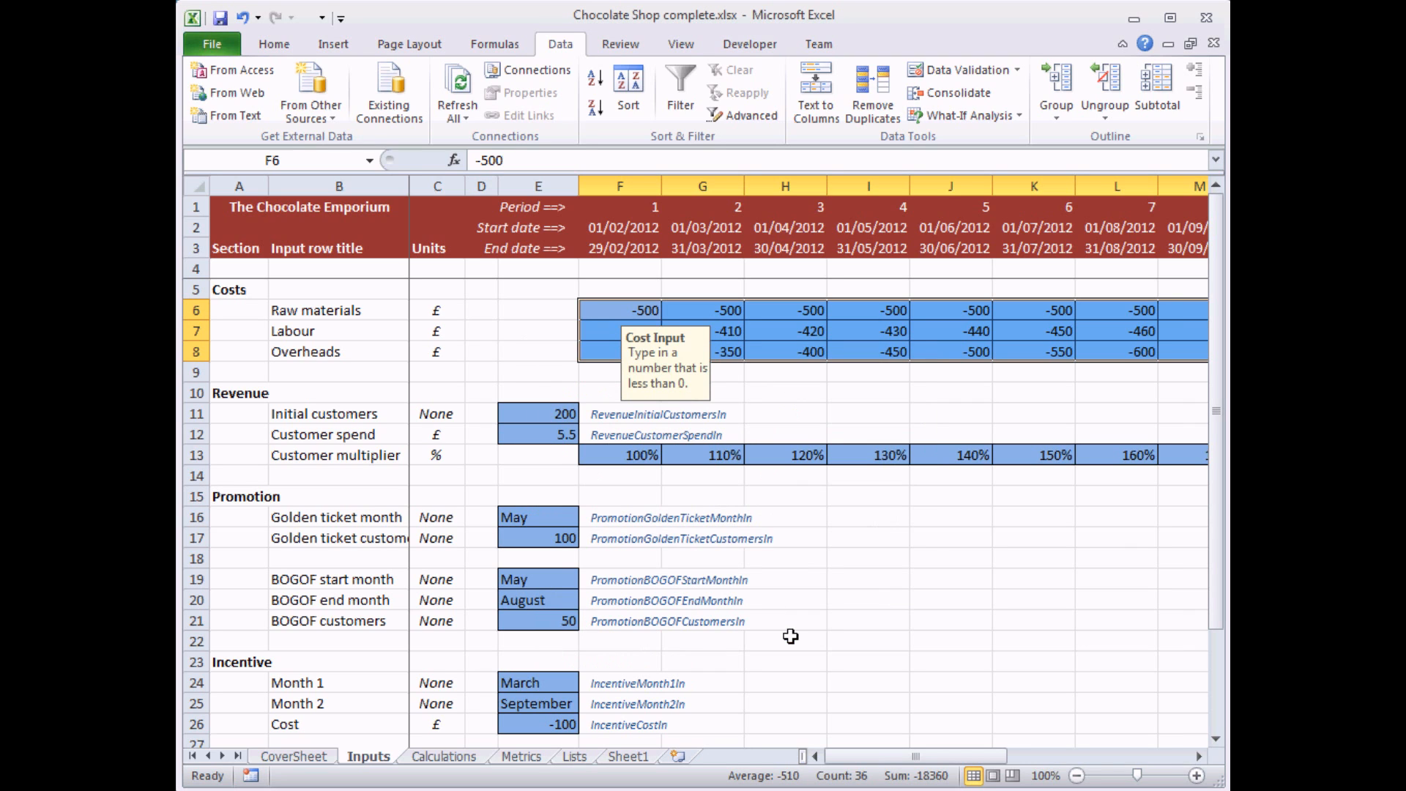
- Test the Warning alert by trying 500 as the period 1 raw materials cost, and cancel the entry
{"action": "left_click", "coordinate": [615, 313]}
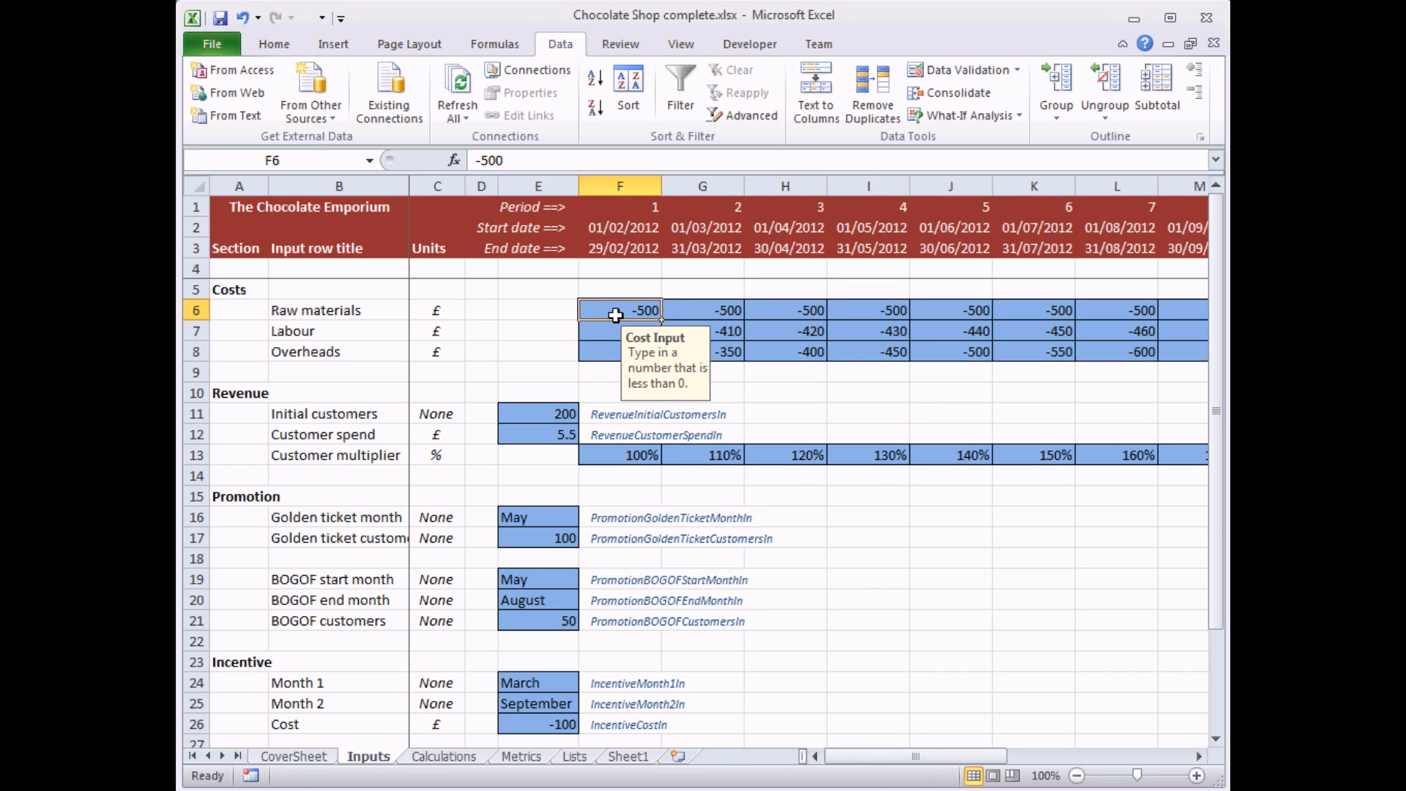
{"action": "type", "text": "500"}
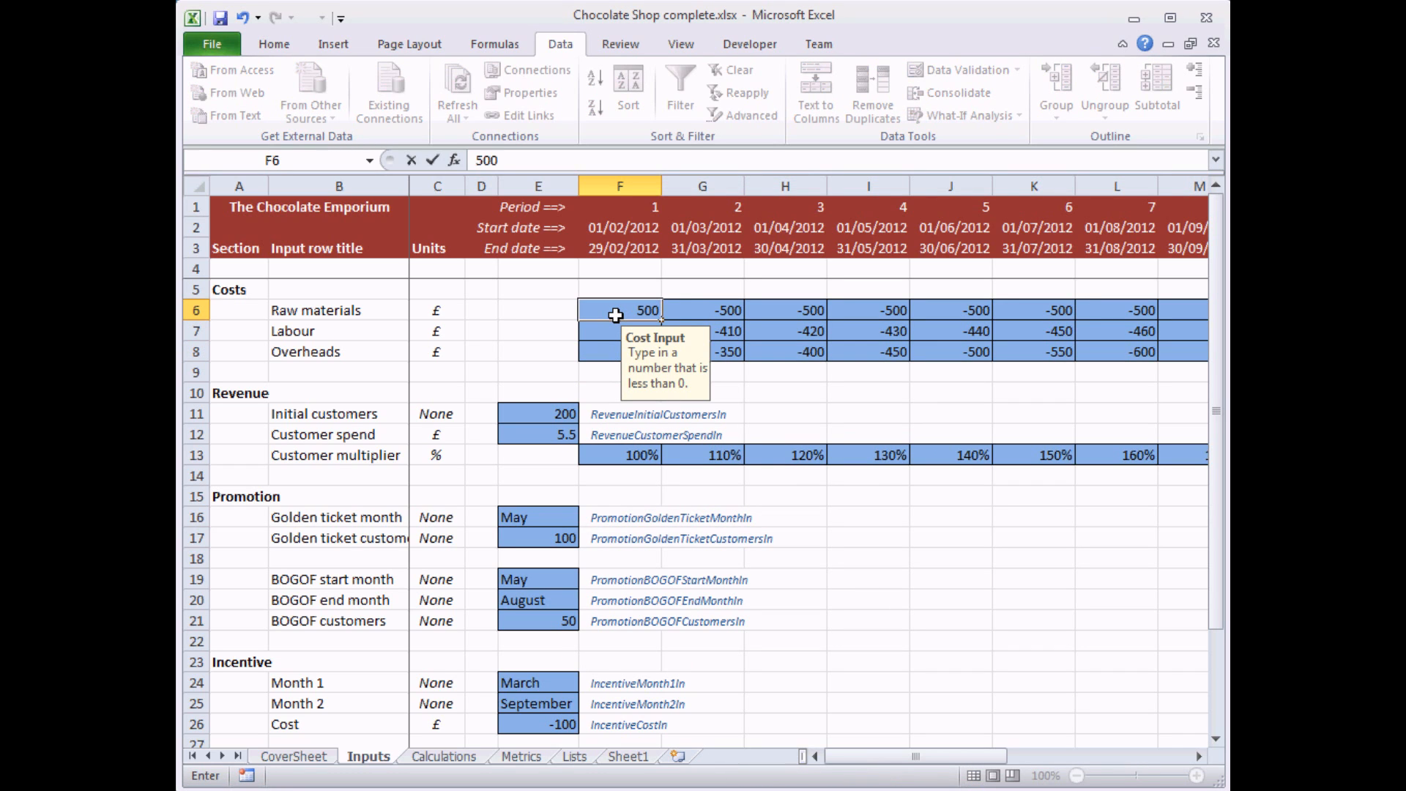
{"action": "key", "text": "Return"}
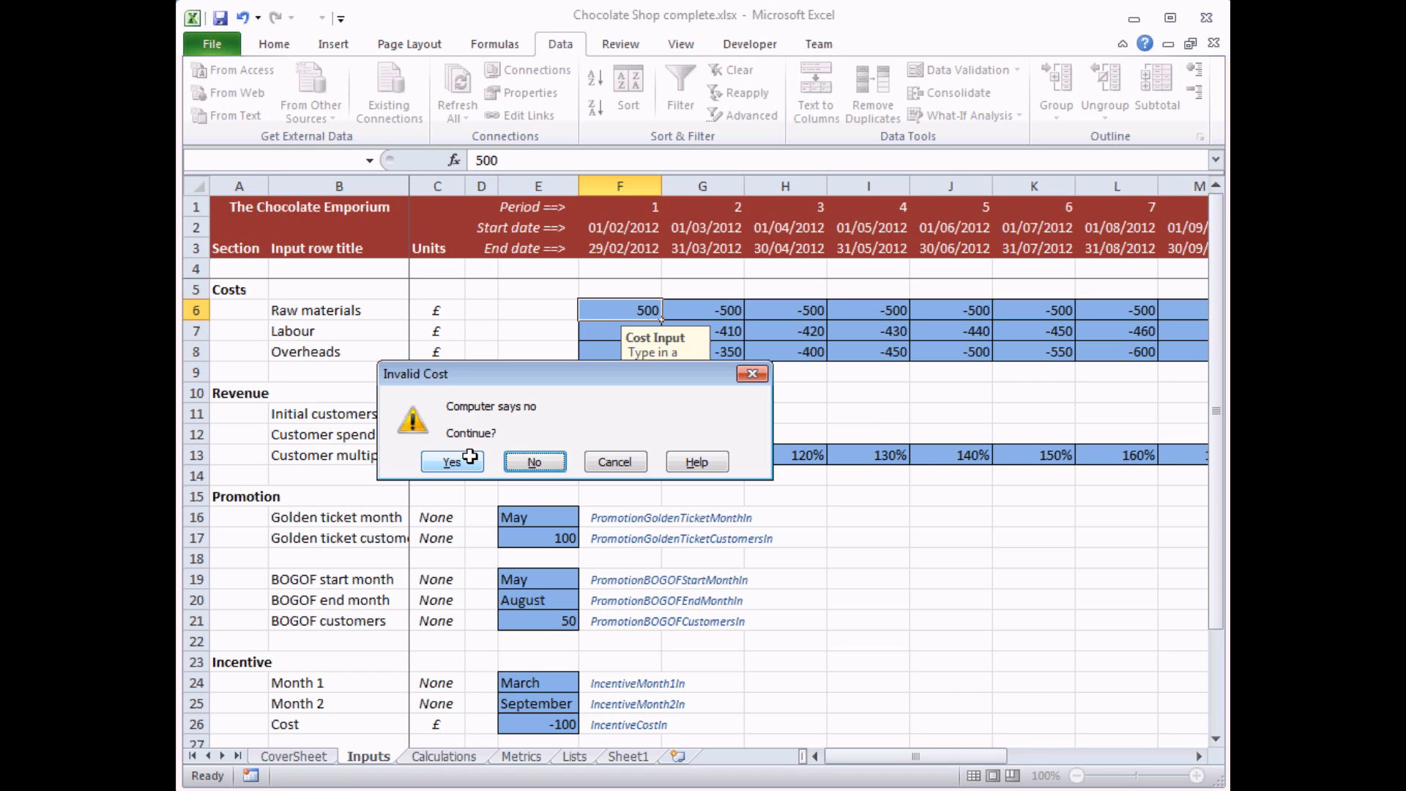
{"action": "left_click", "coordinate": [634, 454]}
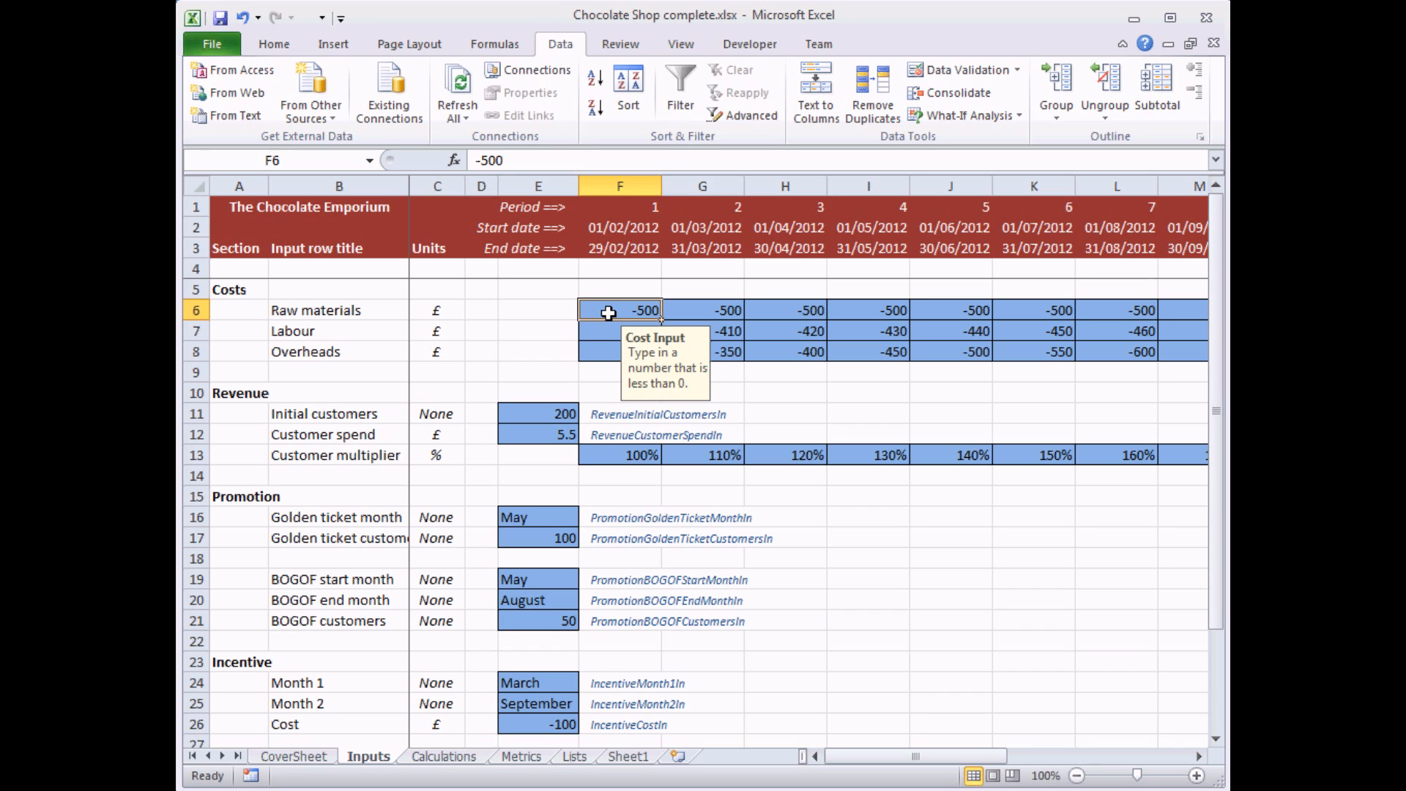
- Clear all data validation settings, including the input message and error alert, from the period 1 raw materials cell
{"action": "left_click_drag", "start_coordinate": [608, 313], "coordinate": [605, 353]}
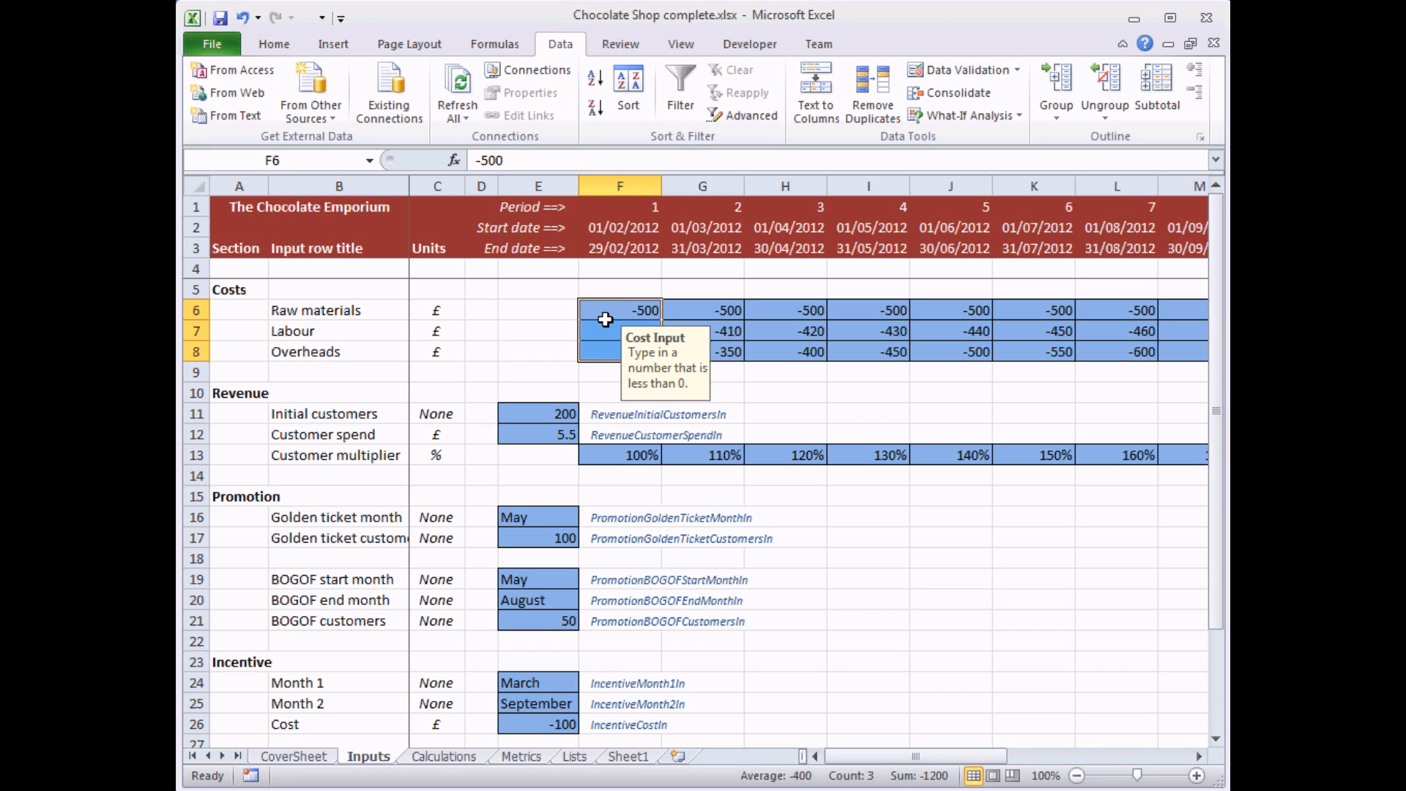
{"action": "left_click", "coordinate": [605, 312]}
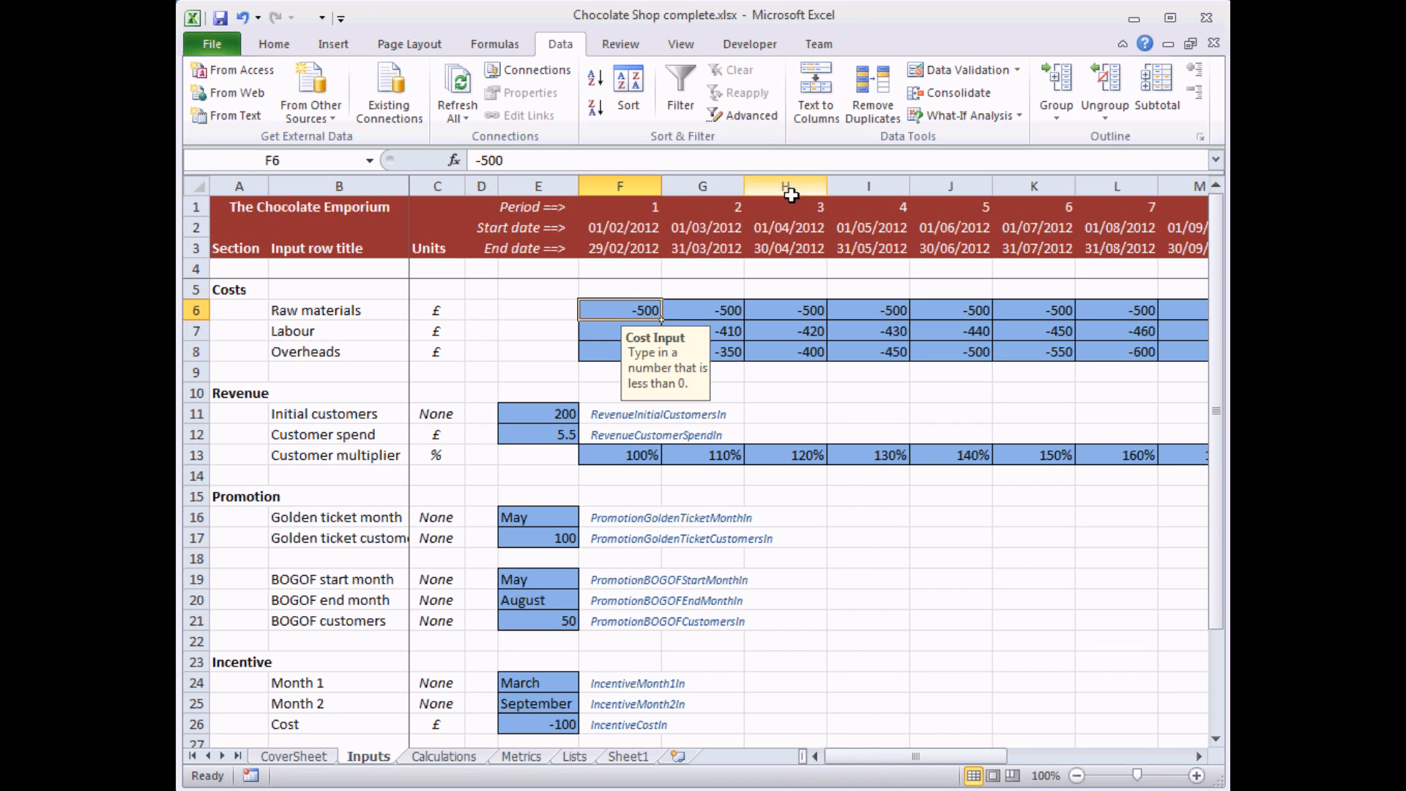
{"action": "left_click", "coordinate": [919, 78]}
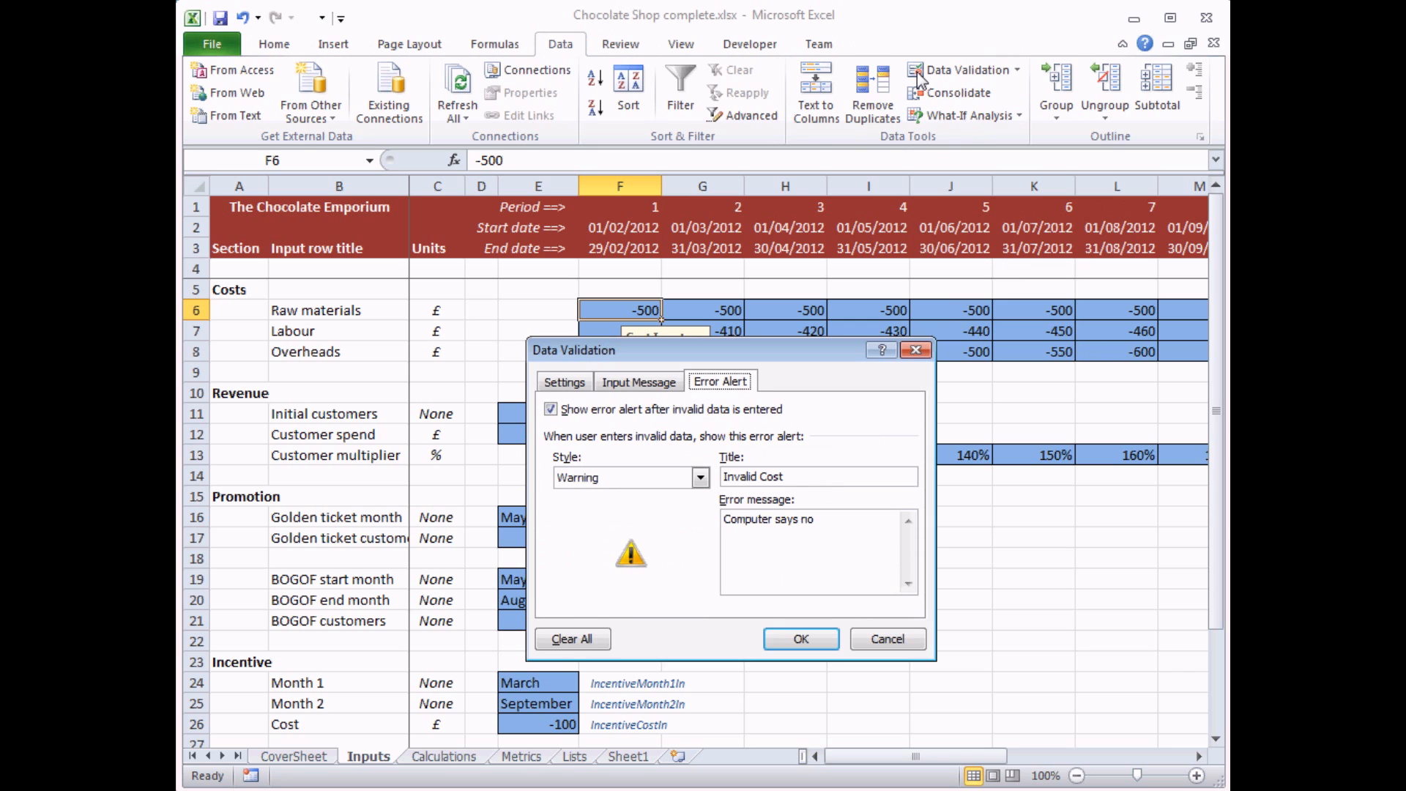
{"action": "left_click", "coordinate": [638, 382]}
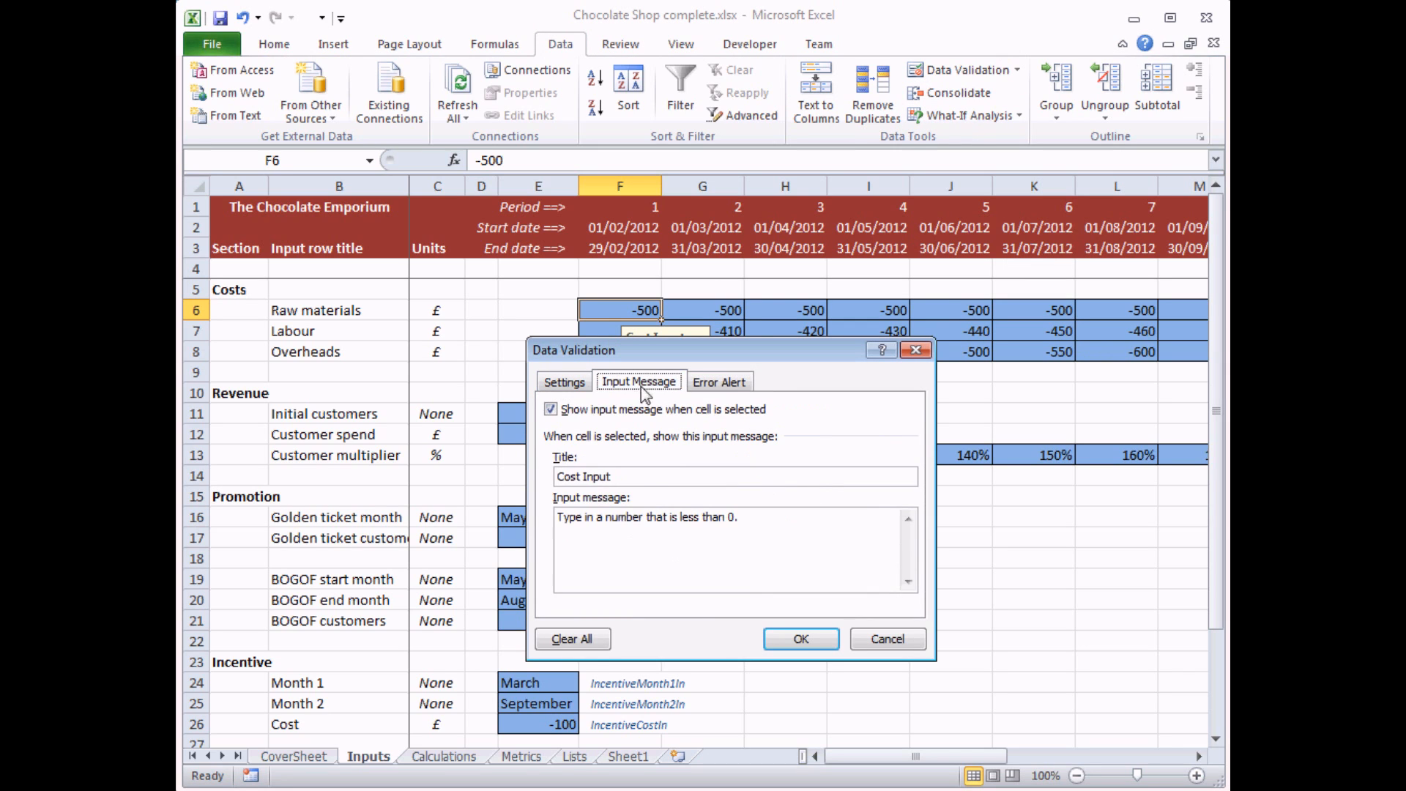
{"action": "left_click", "coordinate": [579, 383]}
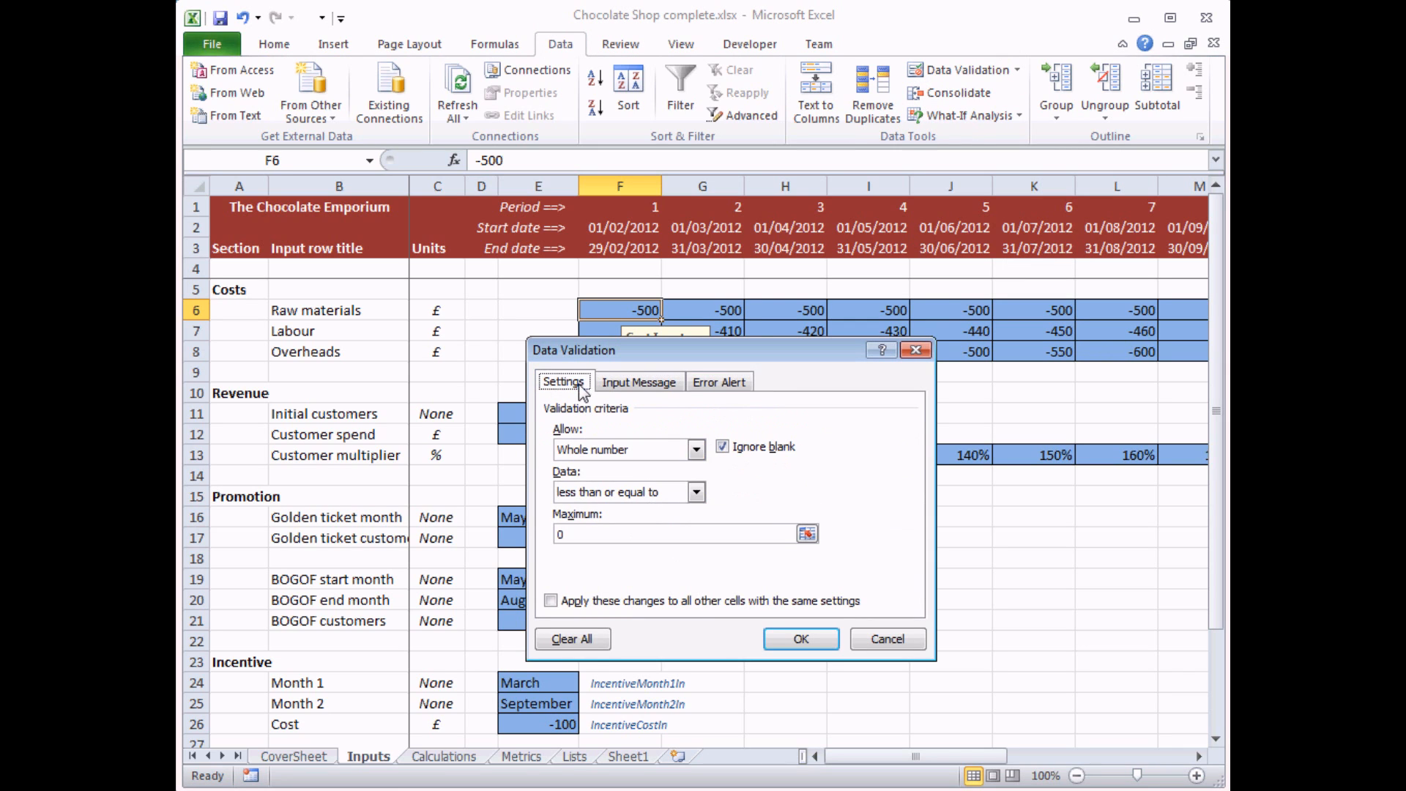
{"action": "left_click", "coordinate": [565, 640]}
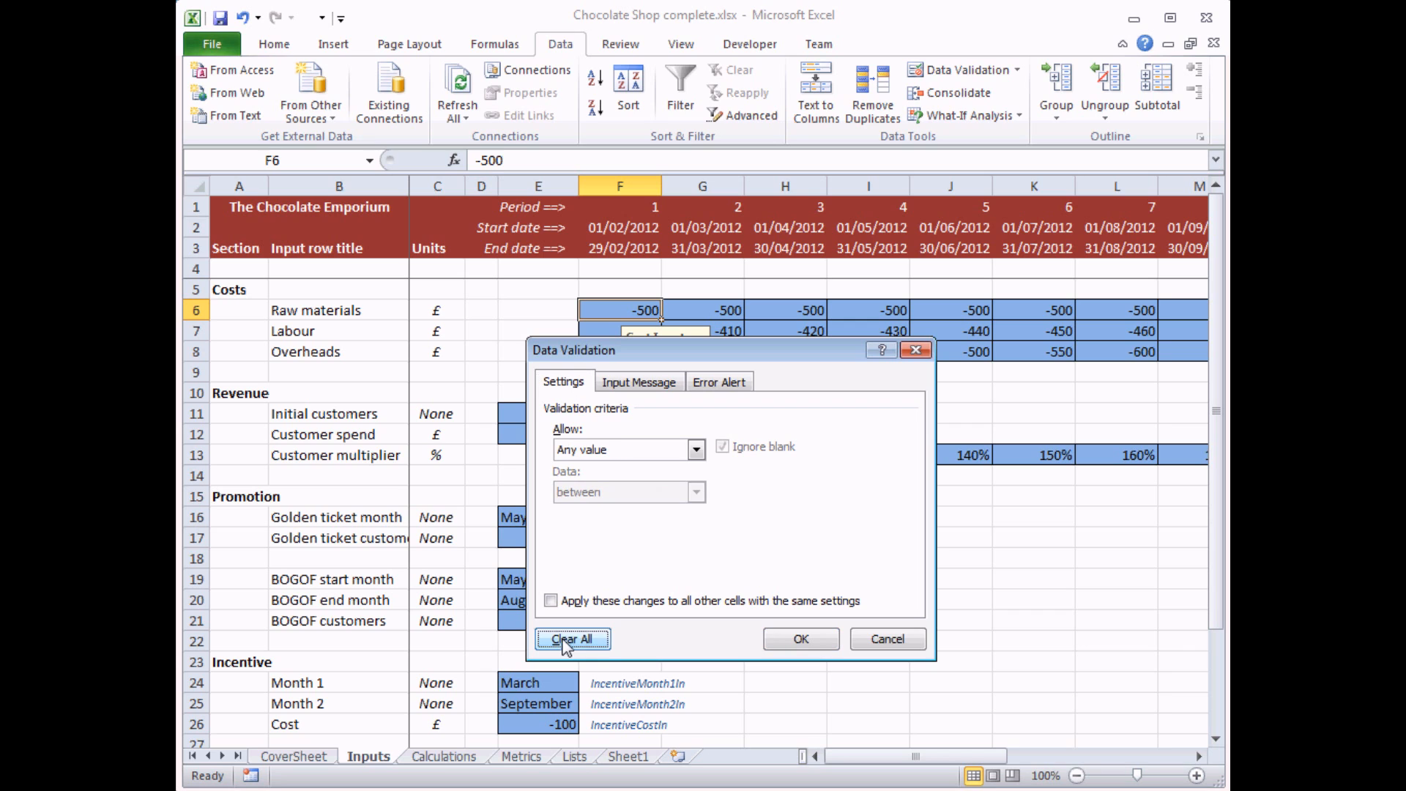
{"action": "left_click", "coordinate": [656, 384]}
{"action": "left_click", "coordinate": [707, 384]}
{"action": "left_click", "coordinate": [564, 382]}
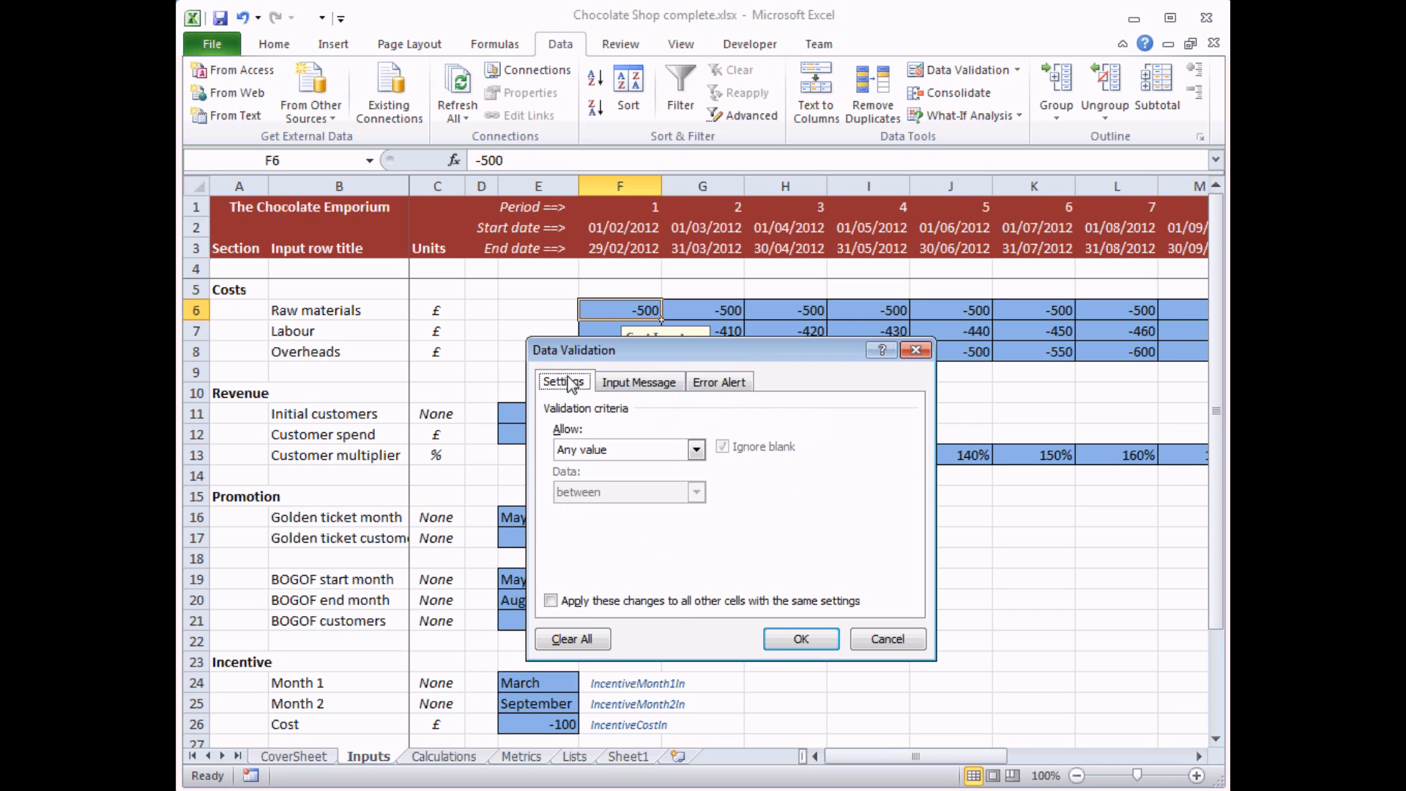
{"action": "left_click", "coordinate": [799, 637]}
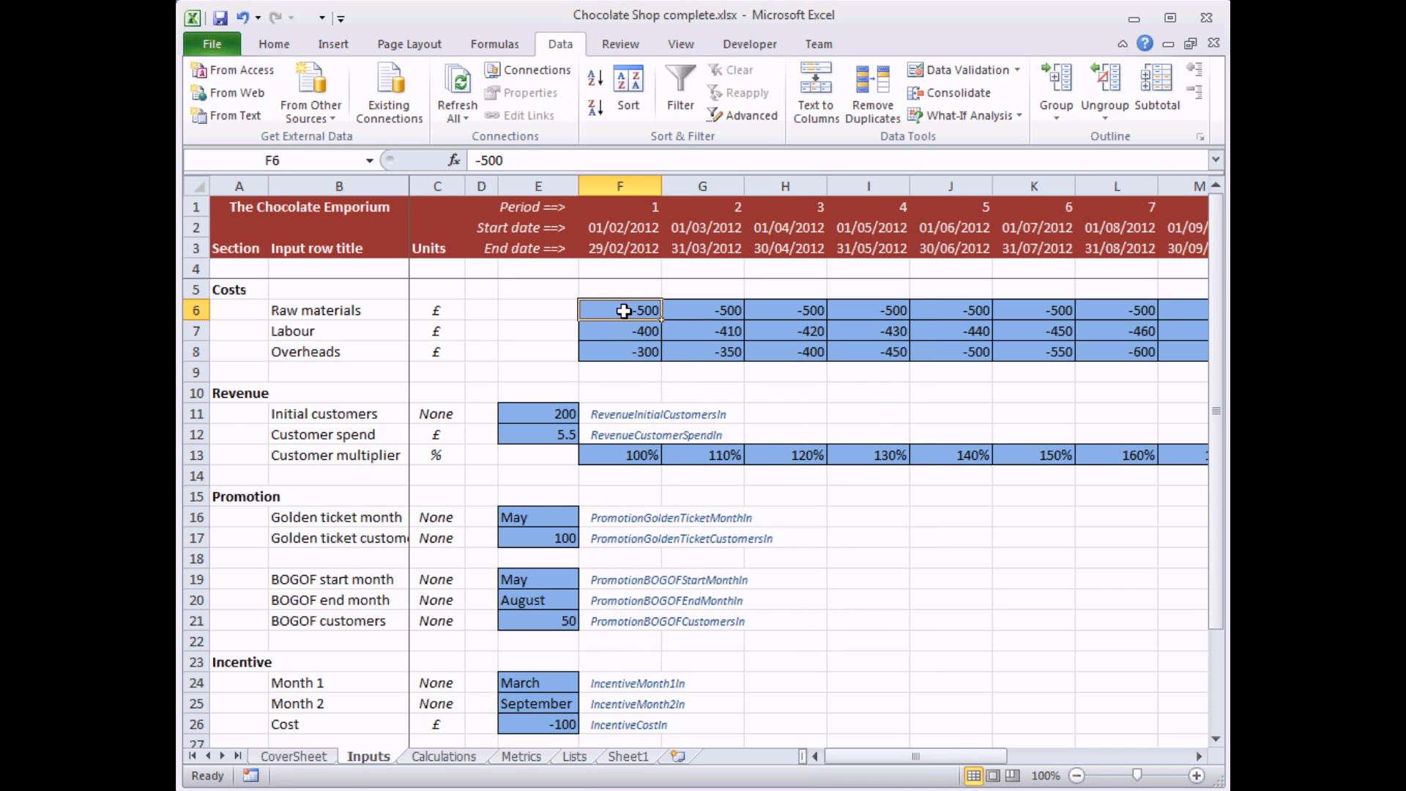
- Test the period 1 raw materials cell by entering "qwertyui", and undo the entry
{"action": "type", "text": "qwertyui"}
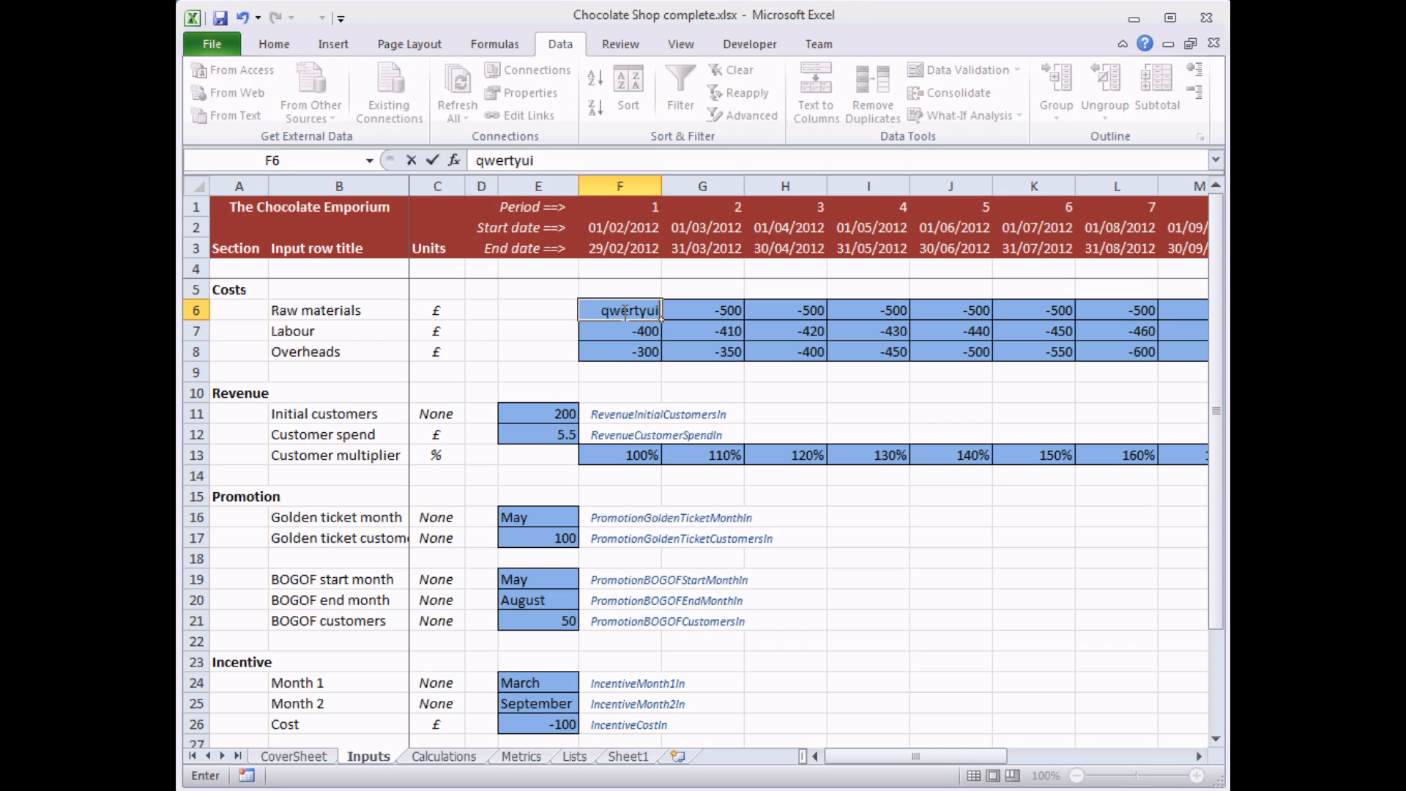
{"action": "key", "text": "Return"}
{"action": "left_click", "coordinate": [622, 312]}
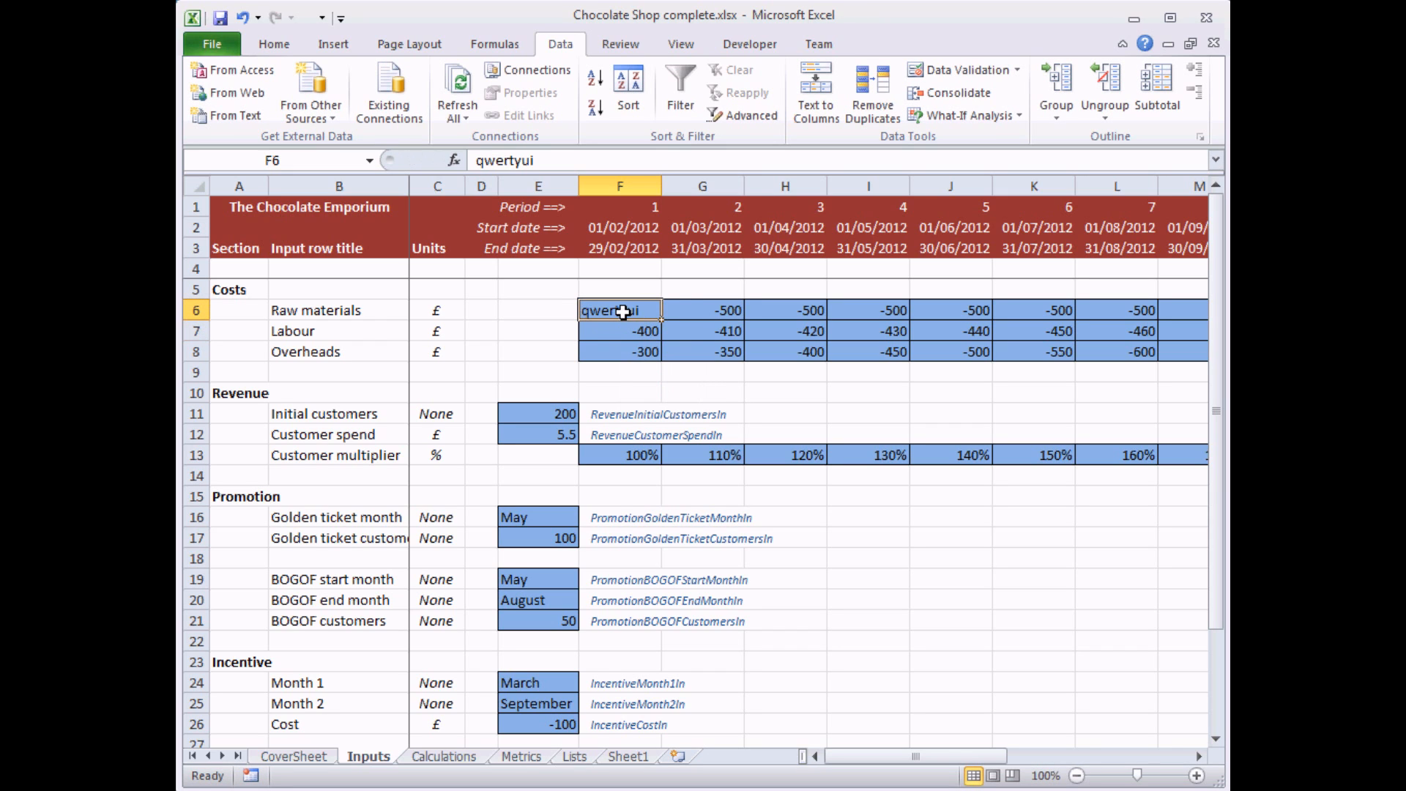
{"action": "key", "text": "ctrl+z"}
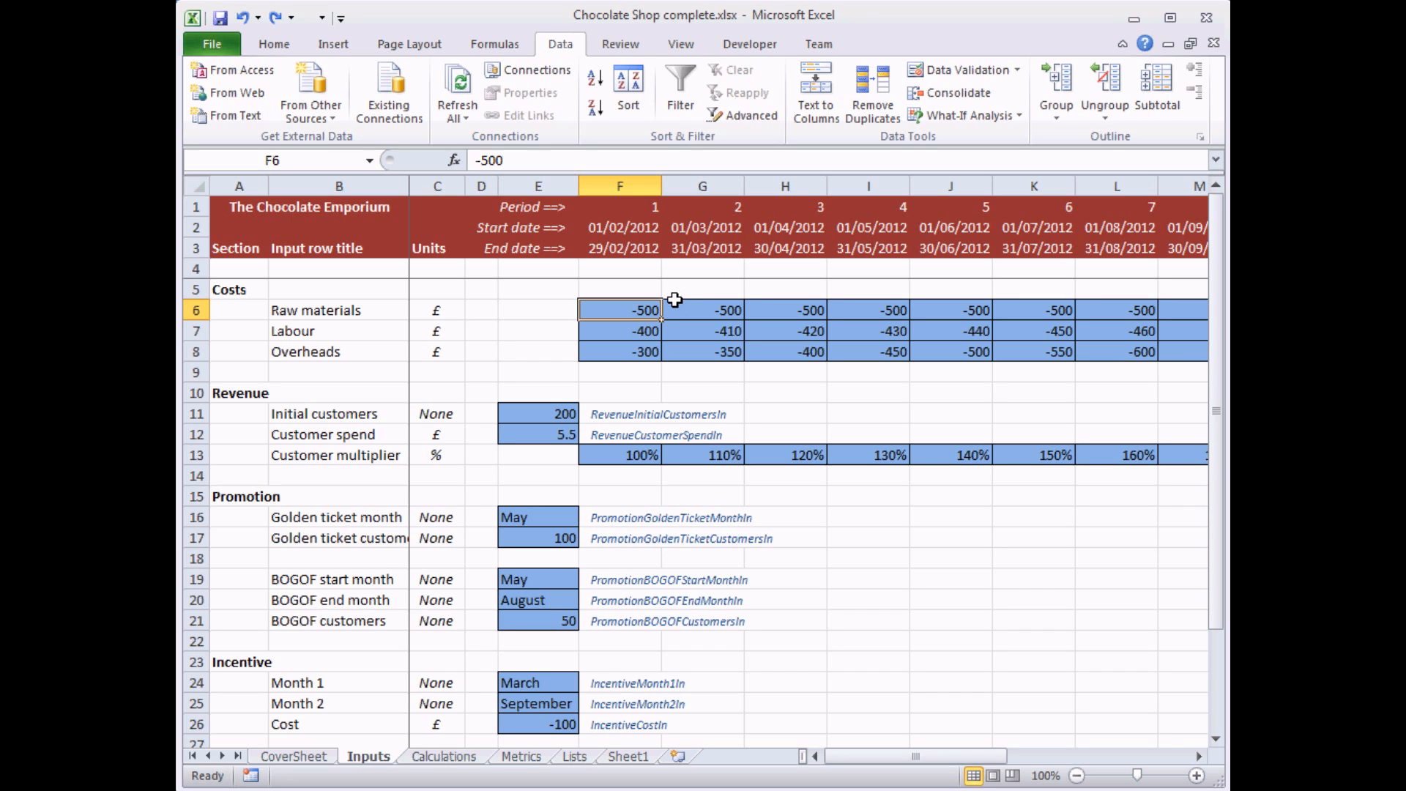
- Copy the Incentive cost cell and paste it with a regular paste over the period 1 labour cost
{"action": "right_click", "coordinate": [532, 724]}
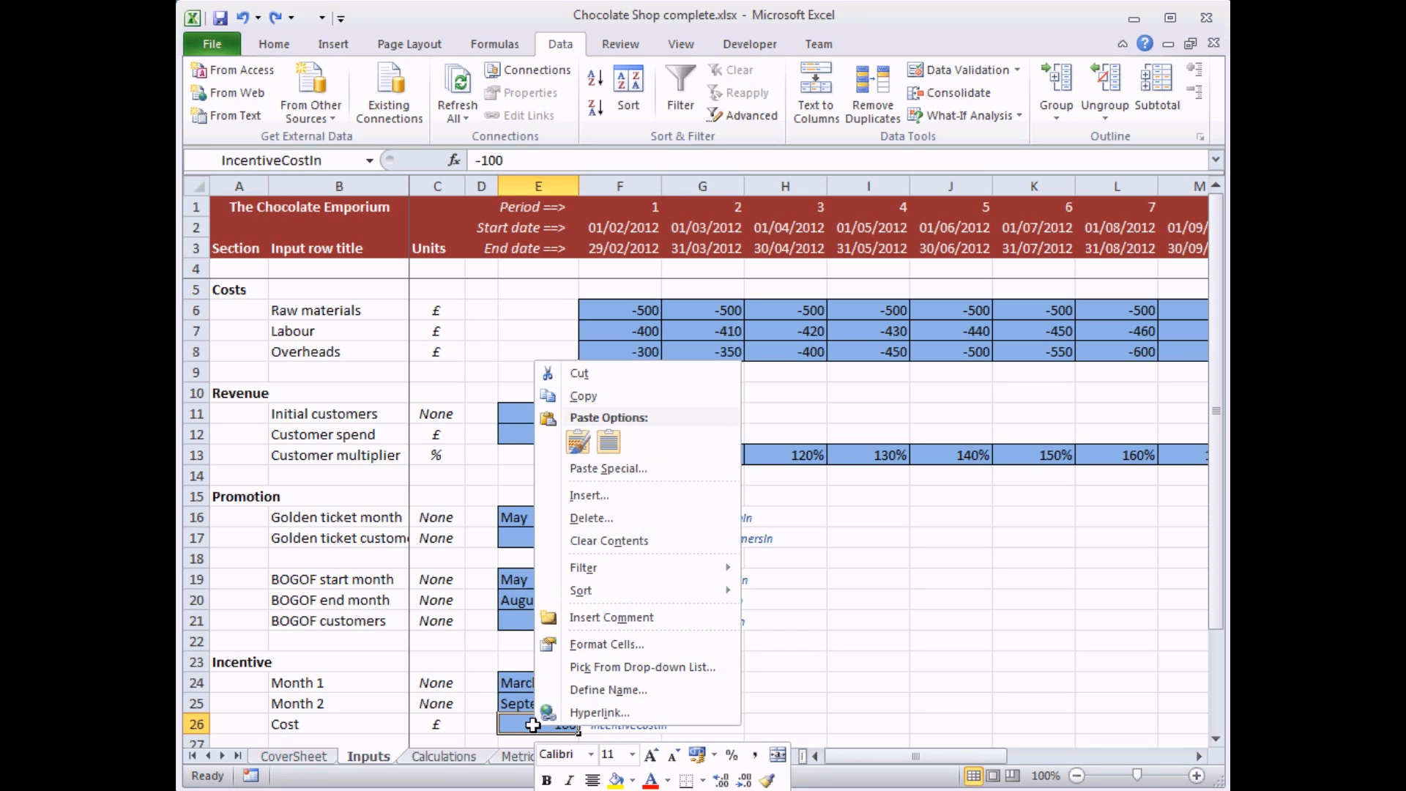
{"action": "left_click", "coordinate": [579, 395]}
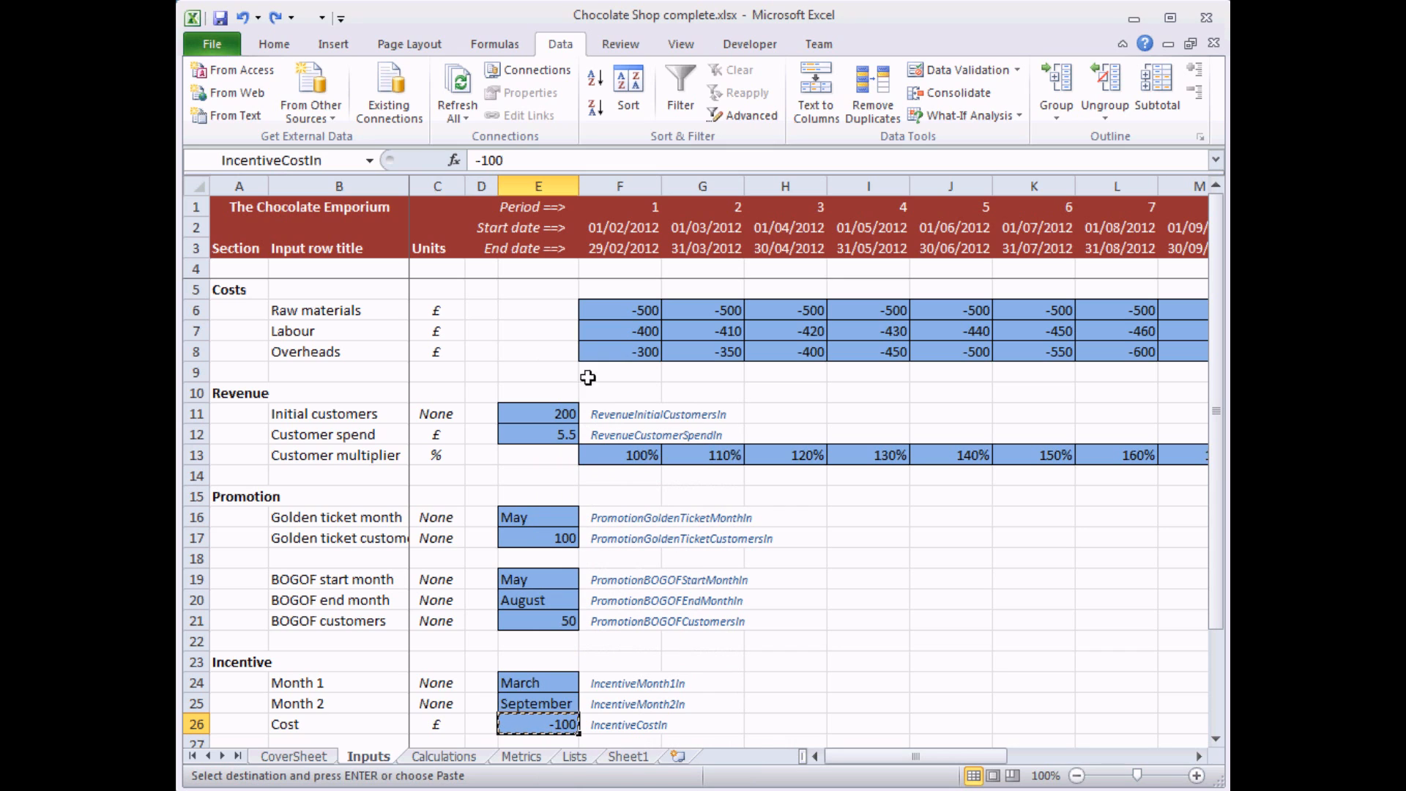
{"action": "left_click", "coordinate": [613, 331]}
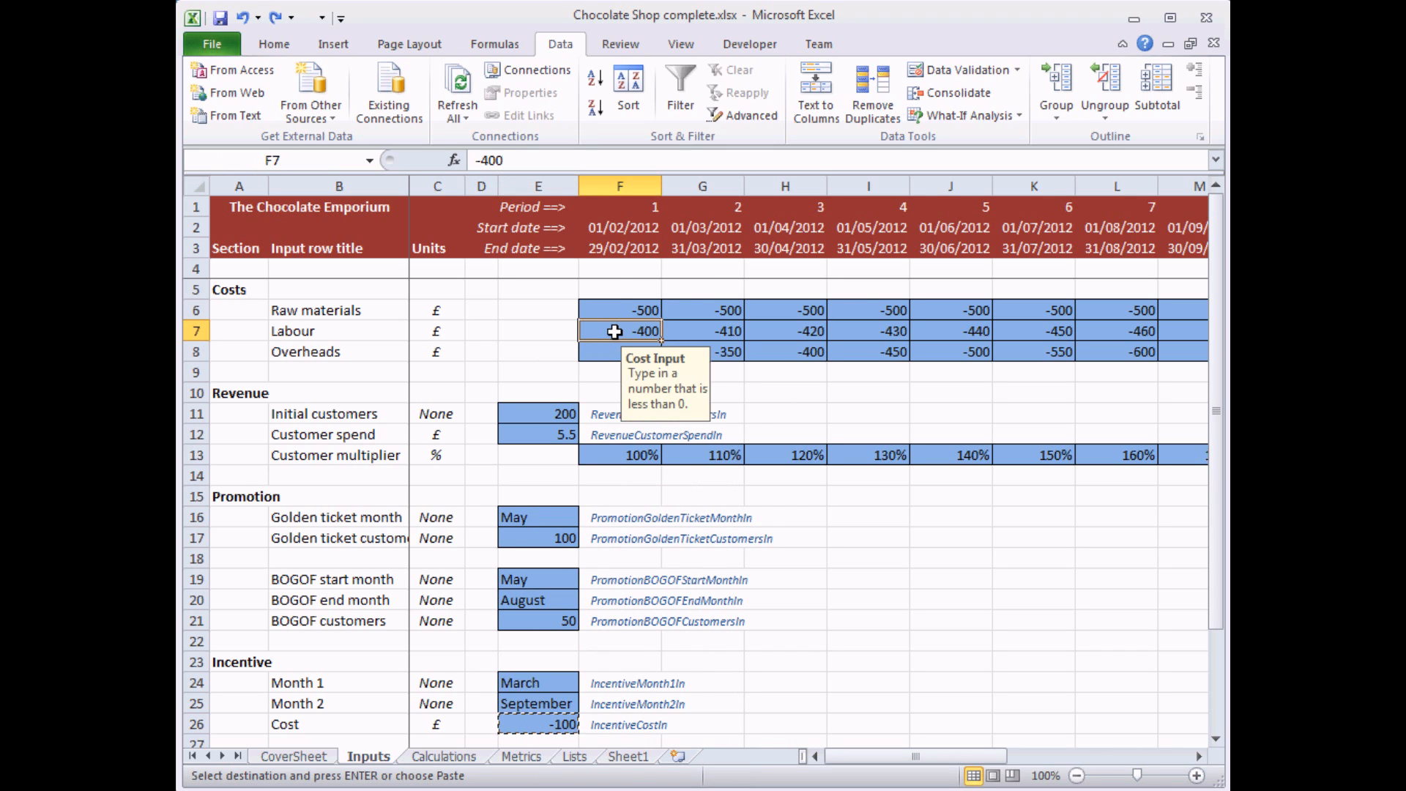
{"action": "right_click", "coordinate": [613, 330]}
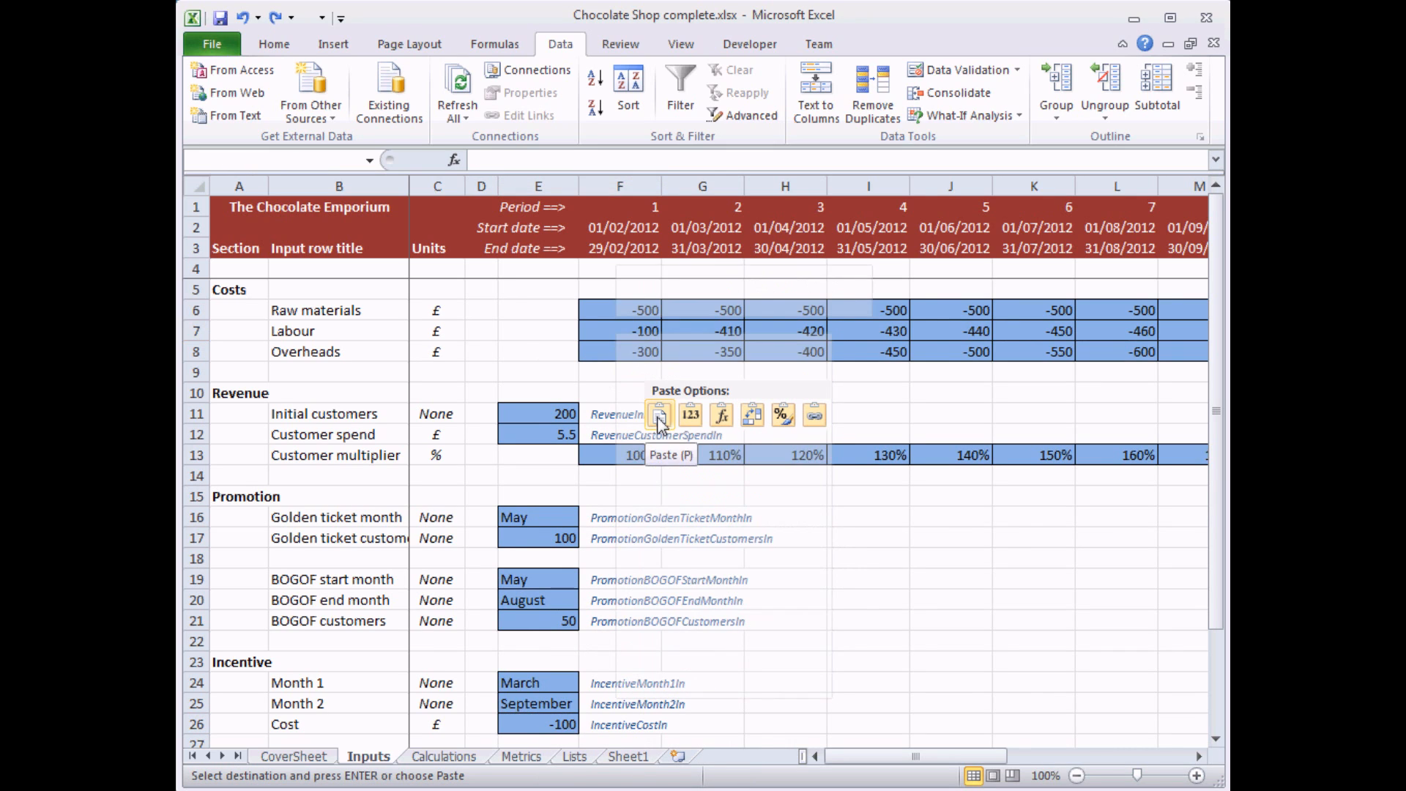
{"action": "left_click", "coordinate": [659, 415]}
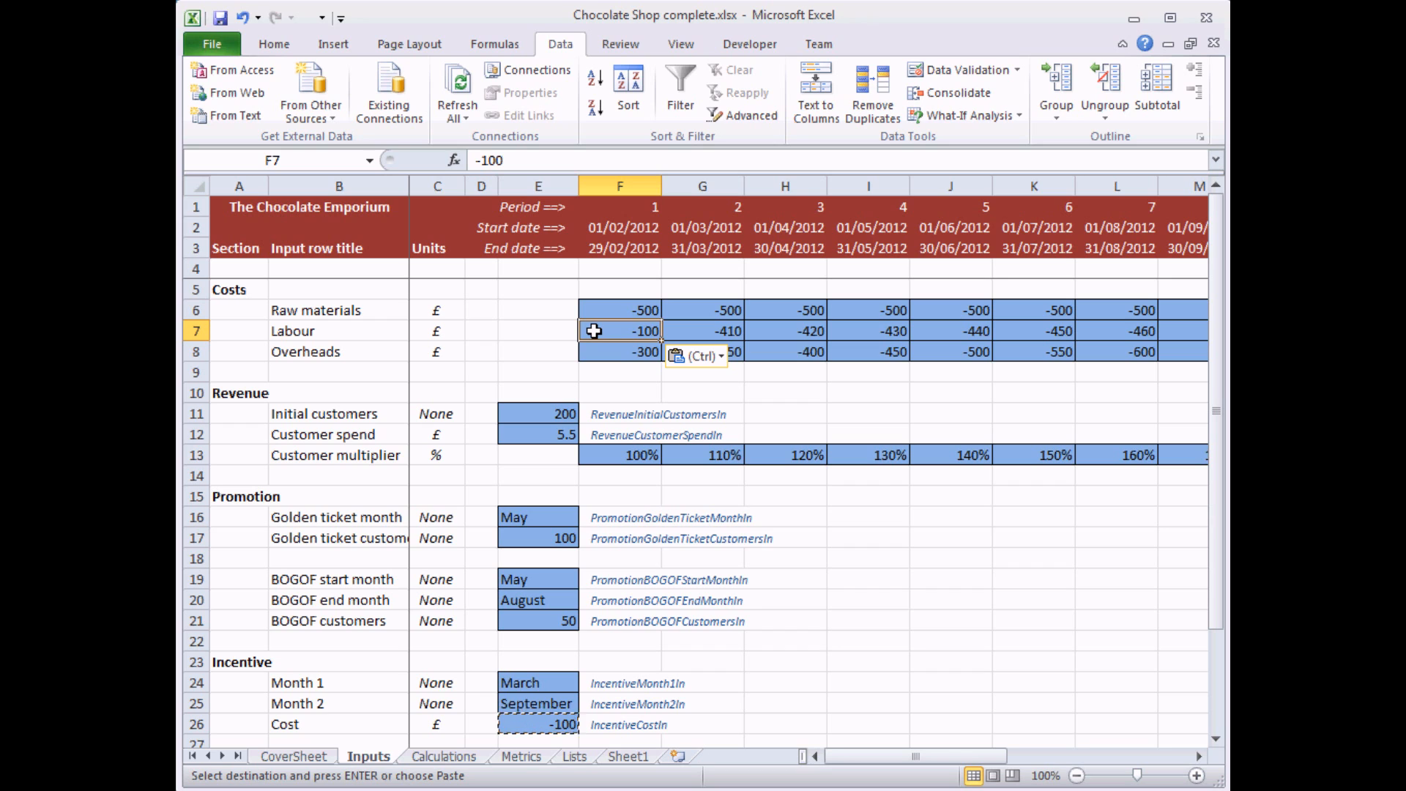
- Examine the validation criteria, input message and error alert of the period 1 labour cell, and close the dialog without changes
{"action": "left_click", "coordinate": [938, 70]}
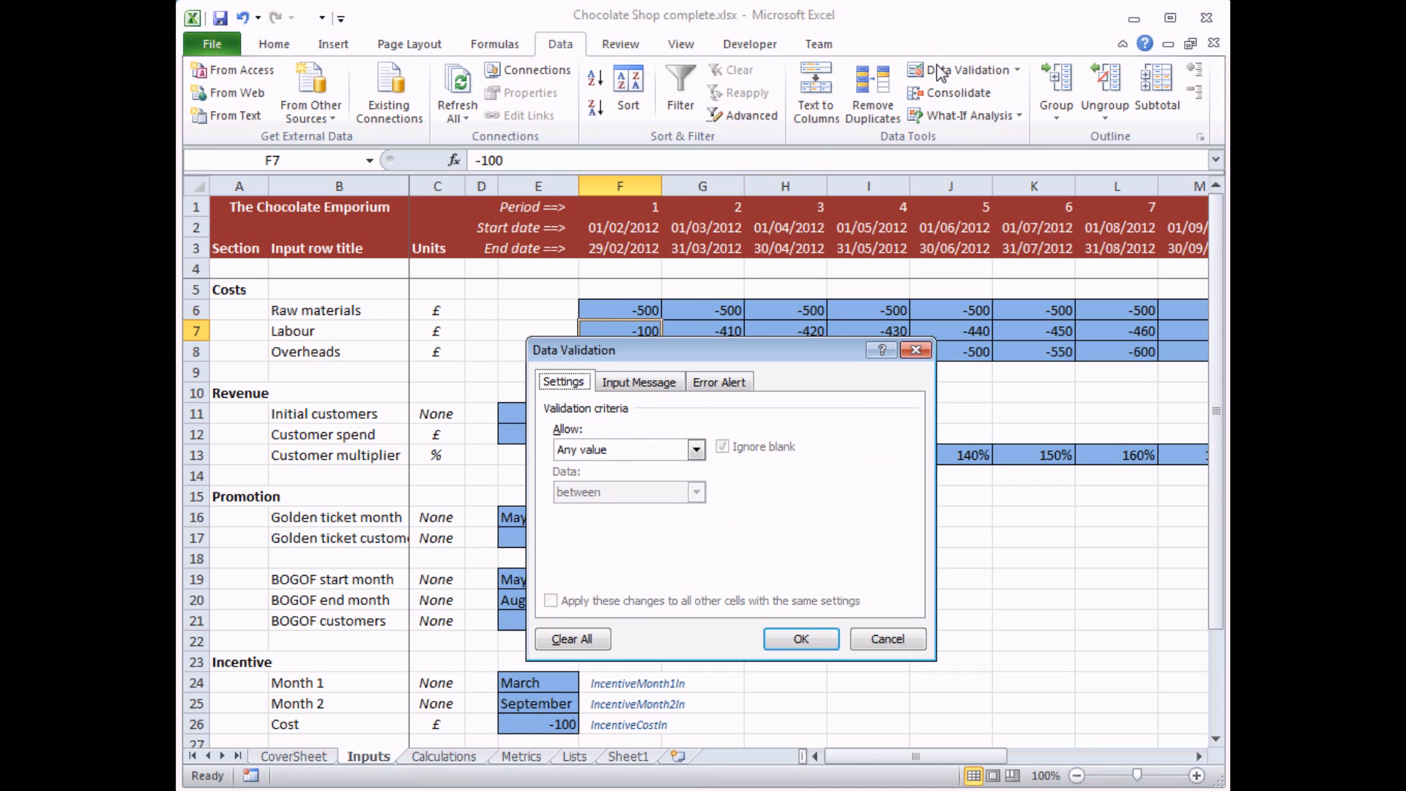
{"action": "left_click", "coordinate": [639, 385]}
{"action": "left_click", "coordinate": [732, 384]}
{"action": "left_click", "coordinate": [556, 385]}
{"action": "left_click", "coordinate": [637, 382]}
{"action": "left_click", "coordinate": [718, 381]}
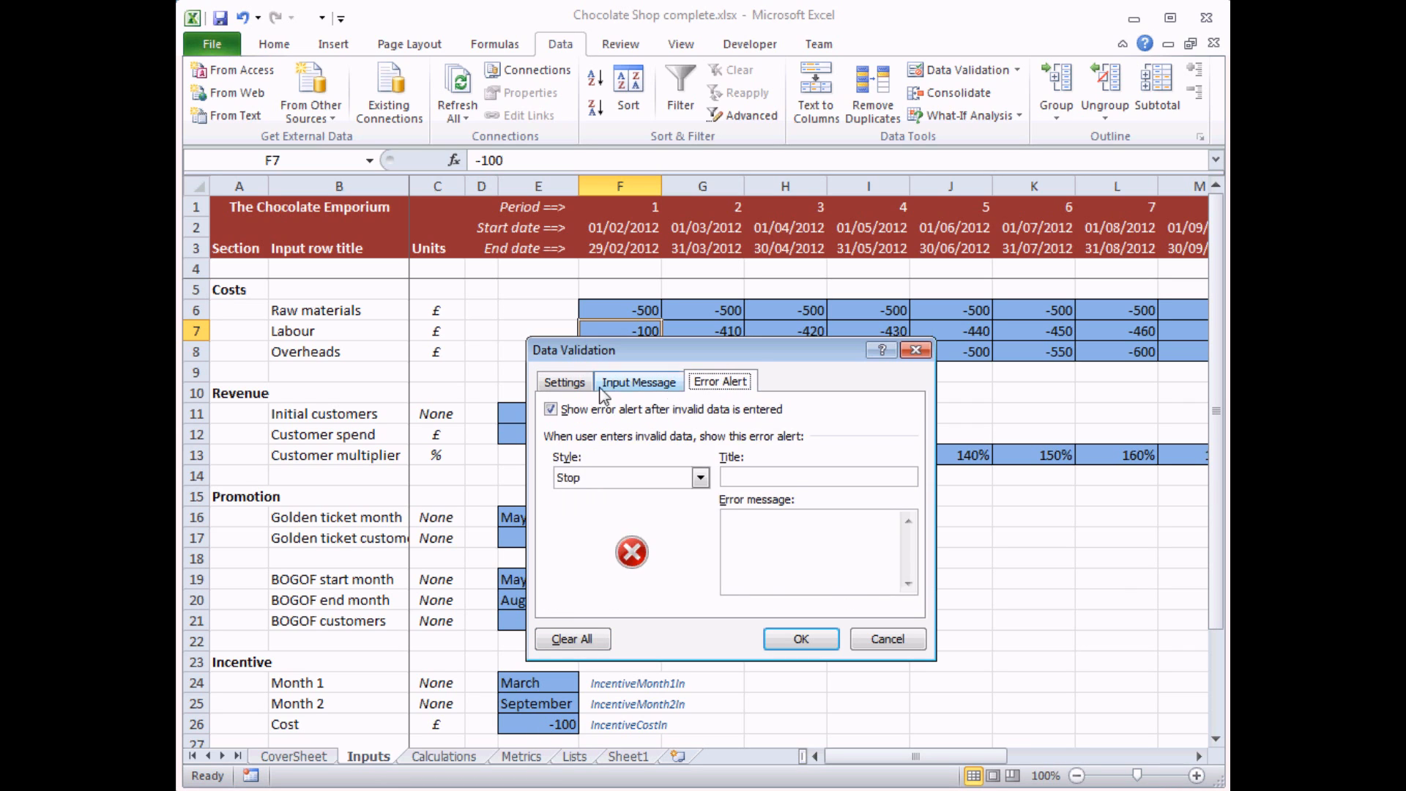
{"action": "left_click", "coordinate": [565, 385]}
{"action": "left_click", "coordinate": [877, 640]}
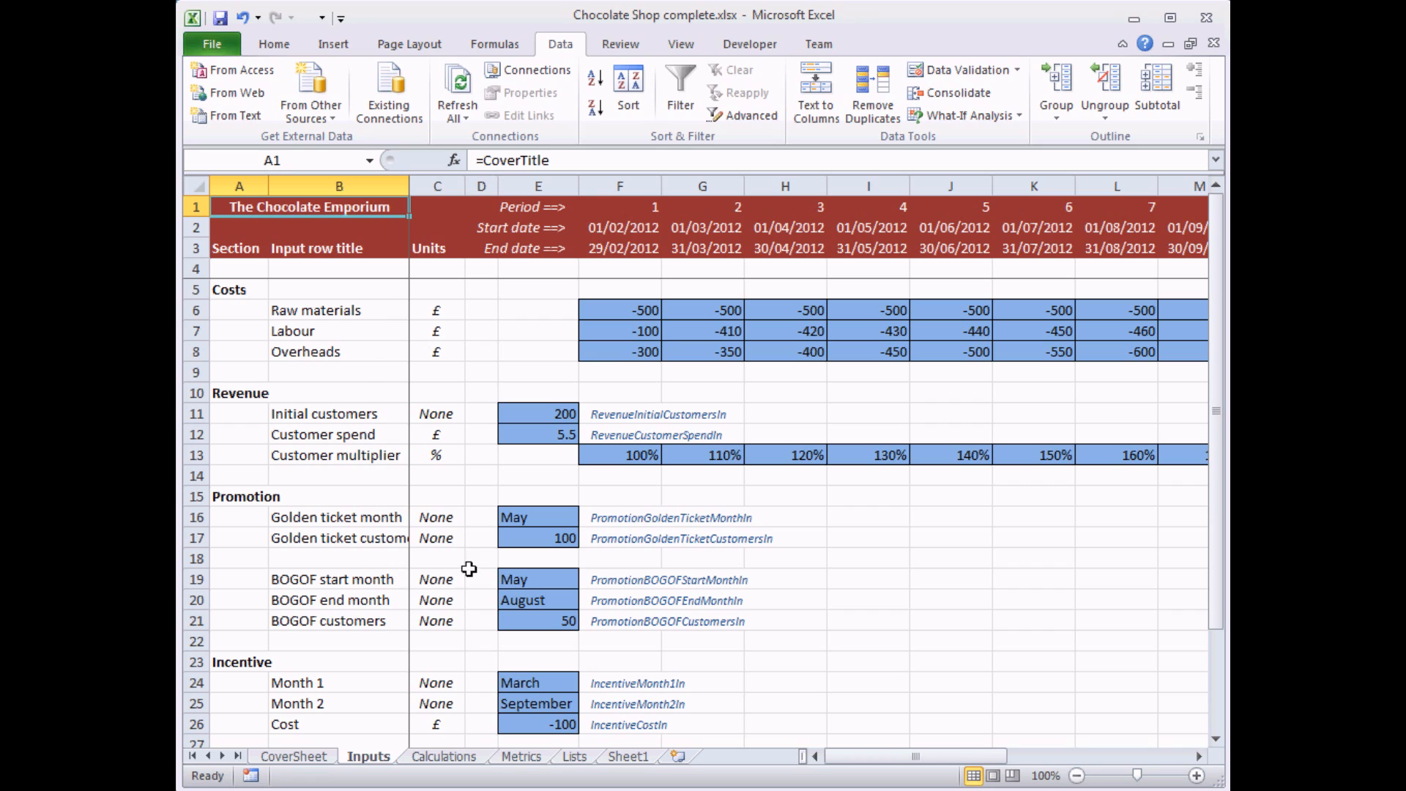
- Enter "March" as the Golden ticket month in the Promotion section
{"action": "left_click", "coordinate": [543, 517]}
{"action": "left_click", "coordinate": [553, 577]}
{"action": "left_click", "coordinate": [554, 599]}
{"action": "left_click", "coordinate": [548, 517]}
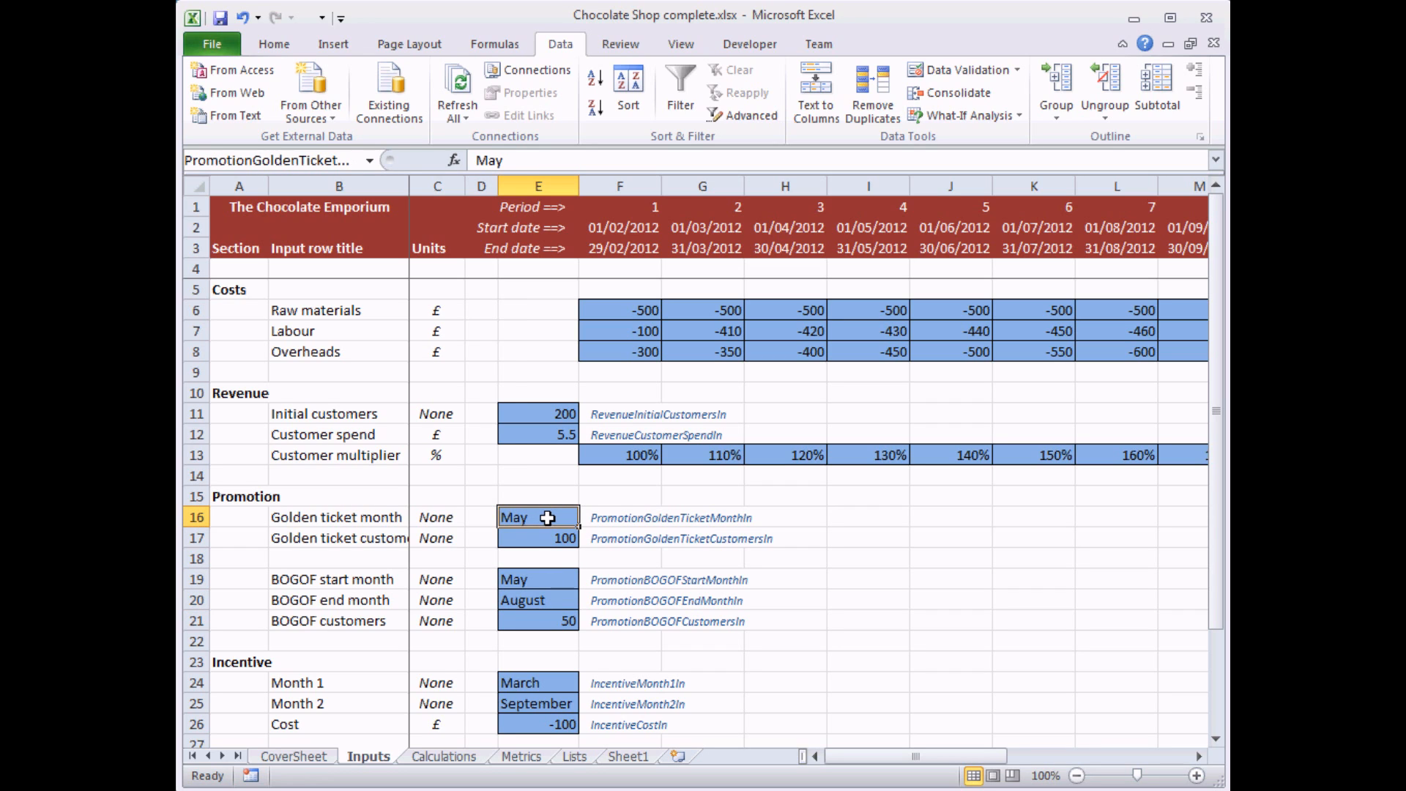
{"action": "type", "text": "marc"}
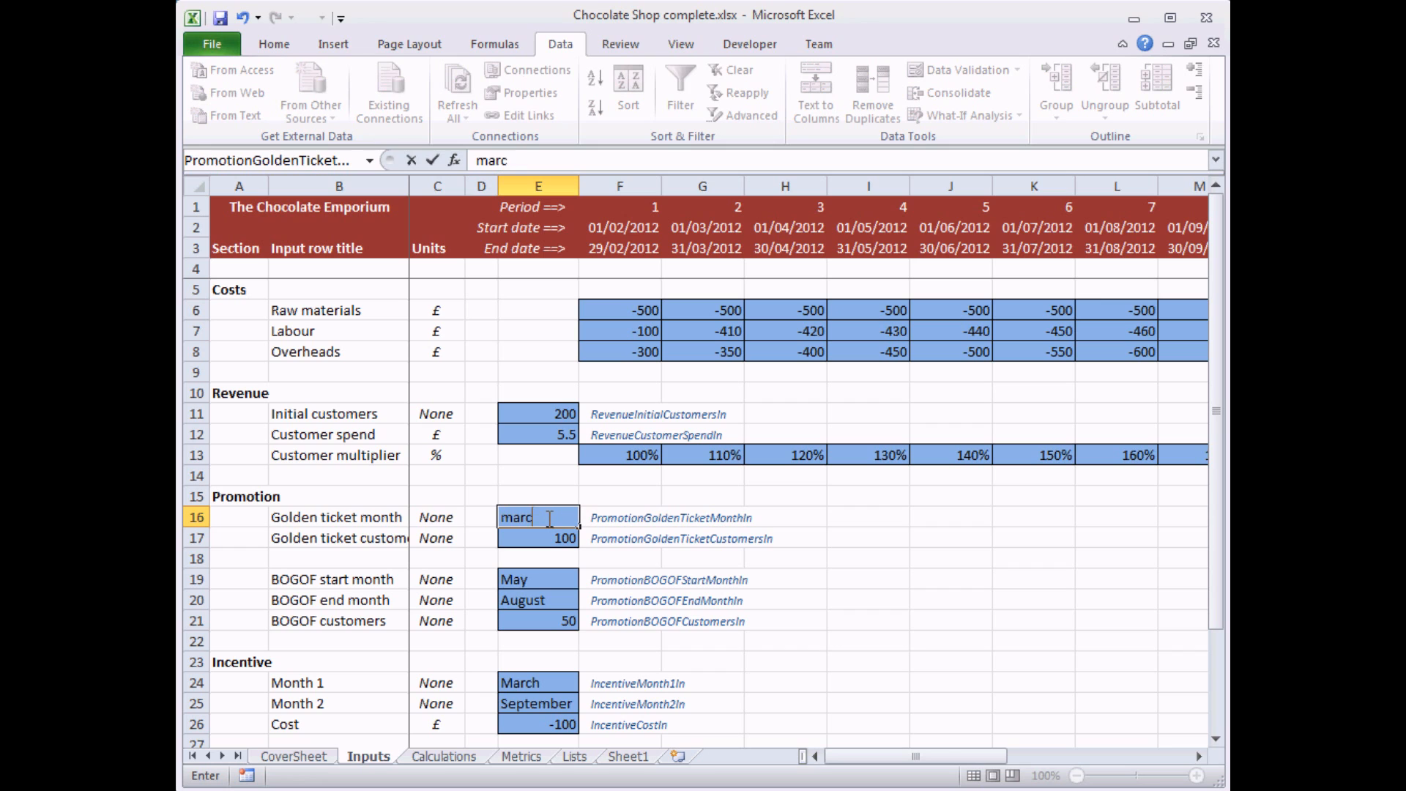
{"action": "key", "text": "BackSpace"}
{"action": "key", "text": "BackSpace"}
{"action": "key", "text": "BackSpace"}
{"action": "key", "text": "BackSpace"}
{"action": "type", "text": "March"}
{"action": "key", "text": "Return"}
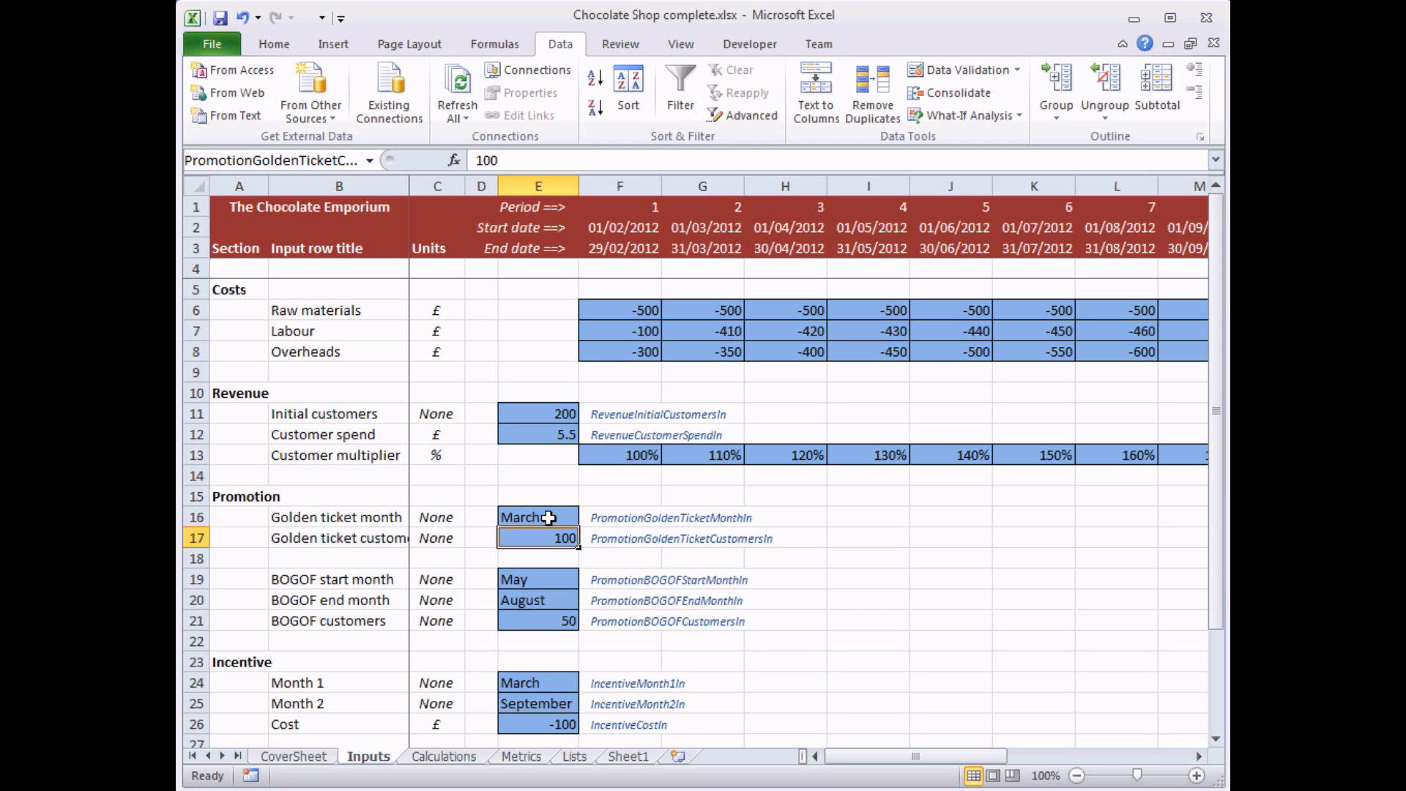
- Name the January to December list in A1:A12 on Sheet1 as ListOfMonths
{"action": "left_click", "coordinate": [628, 758]}
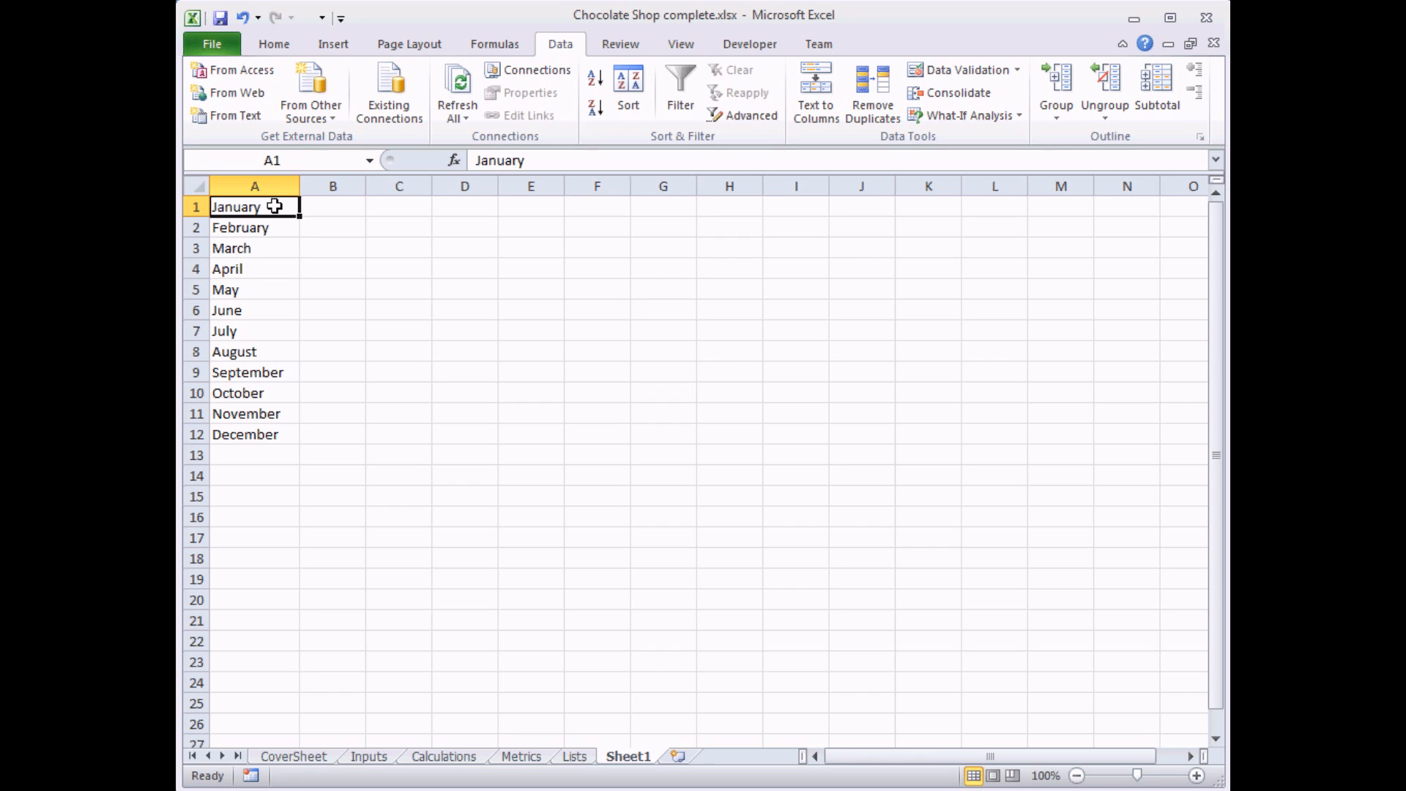
{"action": "left_click_drag", "start_coordinate": [273, 207], "coordinate": [275, 430]}
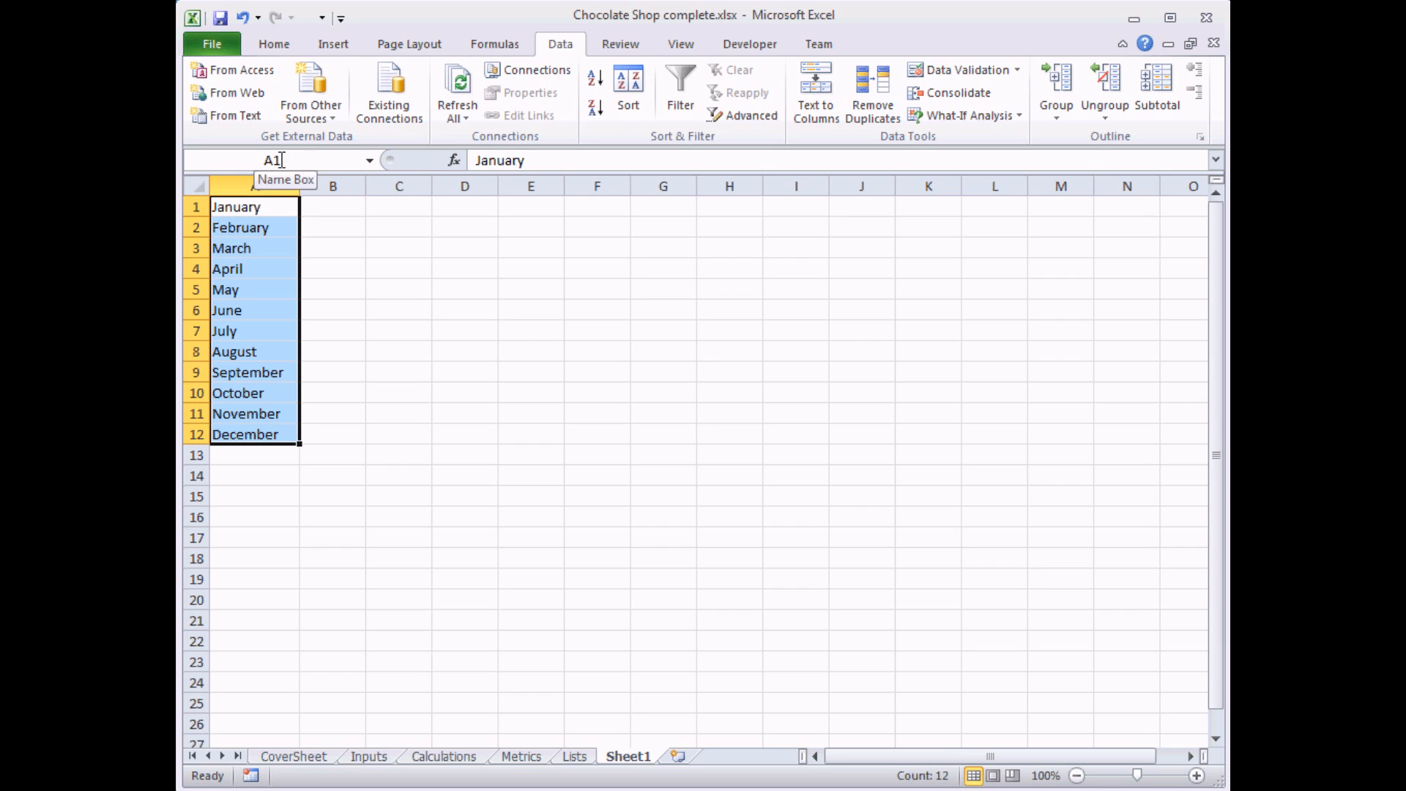
{"action": "left_click", "coordinate": [282, 159]}
{"action": "type", "text": "ListOfMonths"}
{"action": "key", "text": "Return"}
- Reselect the full list of months on Sheet1 to check its range name, and deselect it
{"action": "left_click", "coordinate": [370, 263]}
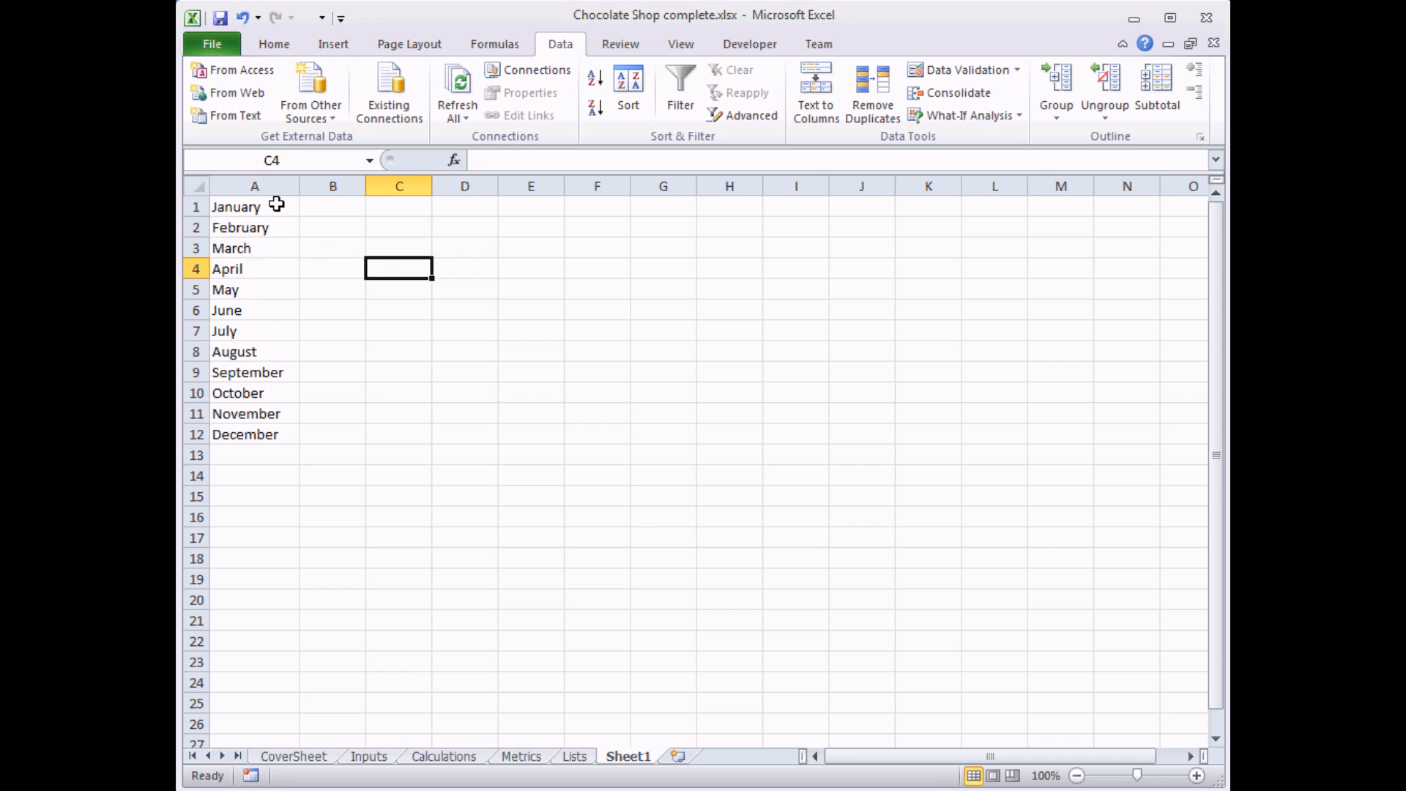
{"action": "left_click_drag", "start_coordinate": [276, 205], "coordinate": [251, 432]}
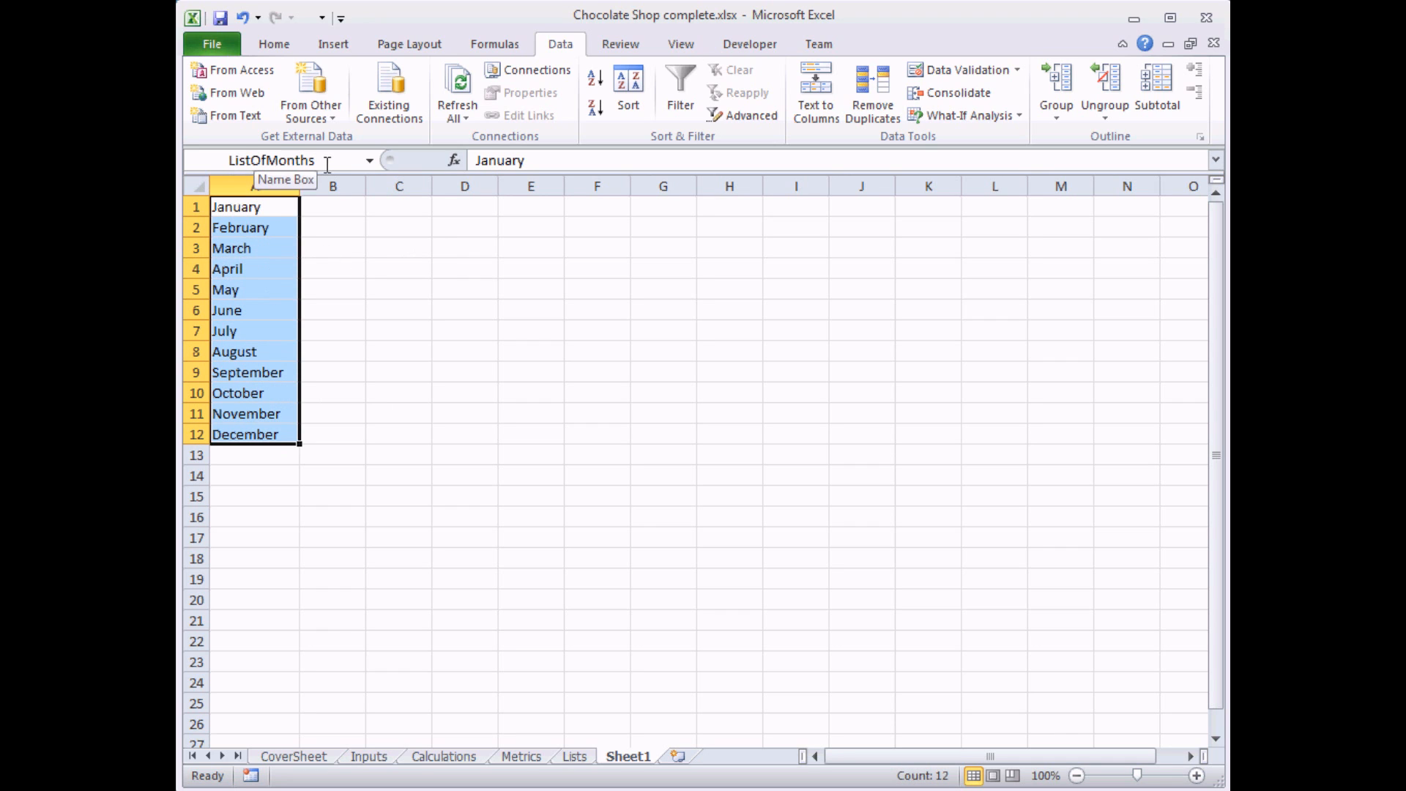
{"action": "left_click", "coordinate": [322, 209]}
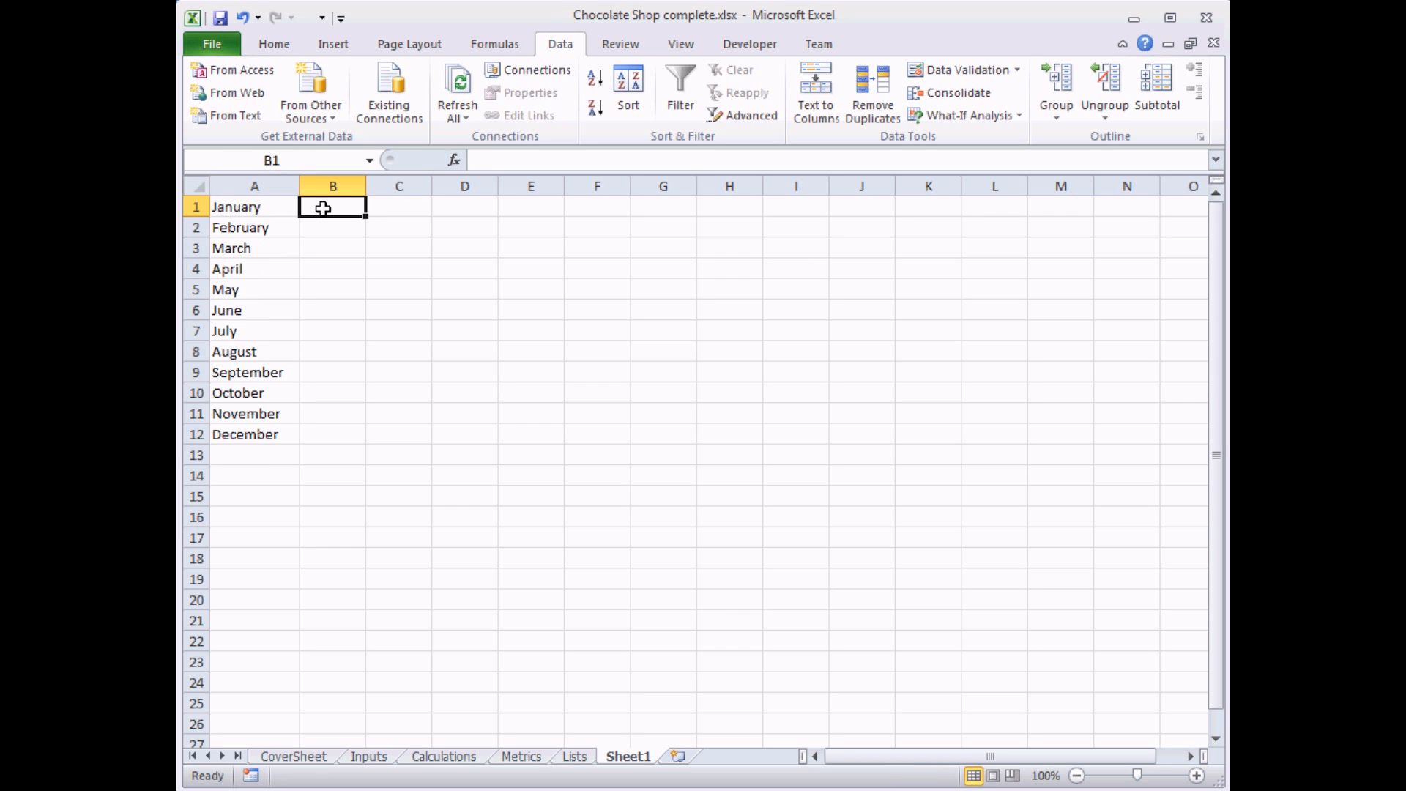
- Open data validation for the Golden ticket month cell on the Inputs sheet and allow only List entries
{"action": "left_click", "coordinate": [369, 756]}
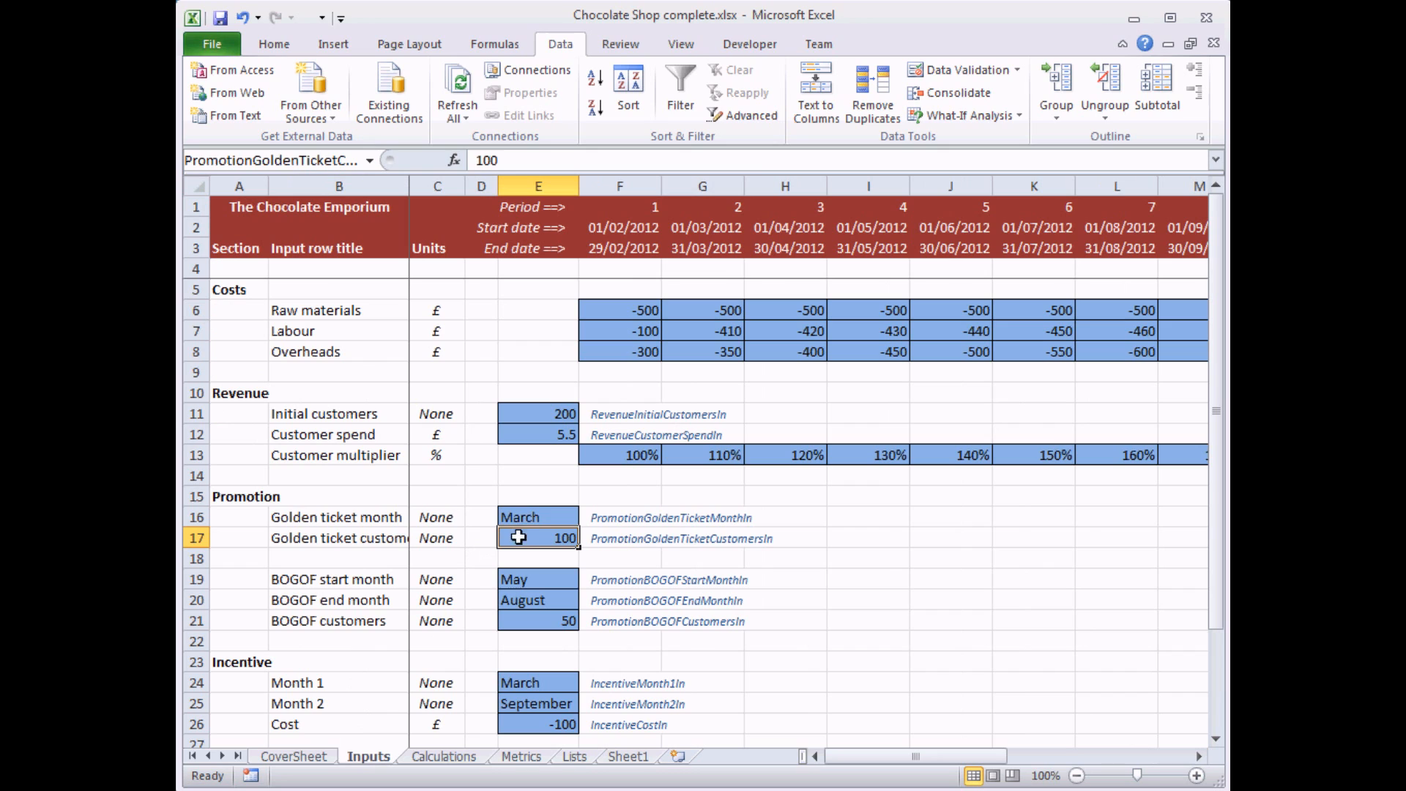
{"action": "left_click", "coordinate": [549, 516]}
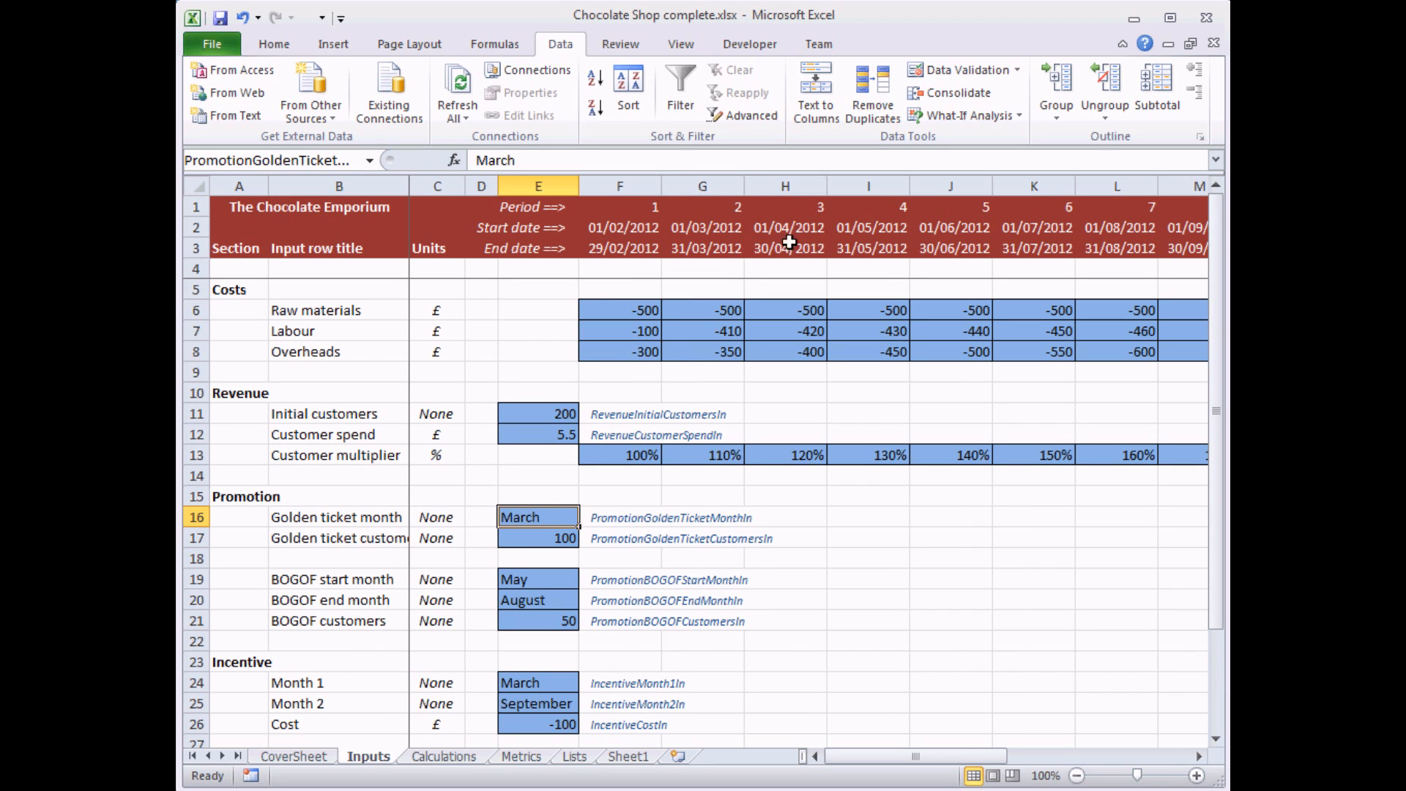
{"action": "left_click", "coordinate": [921, 74]}
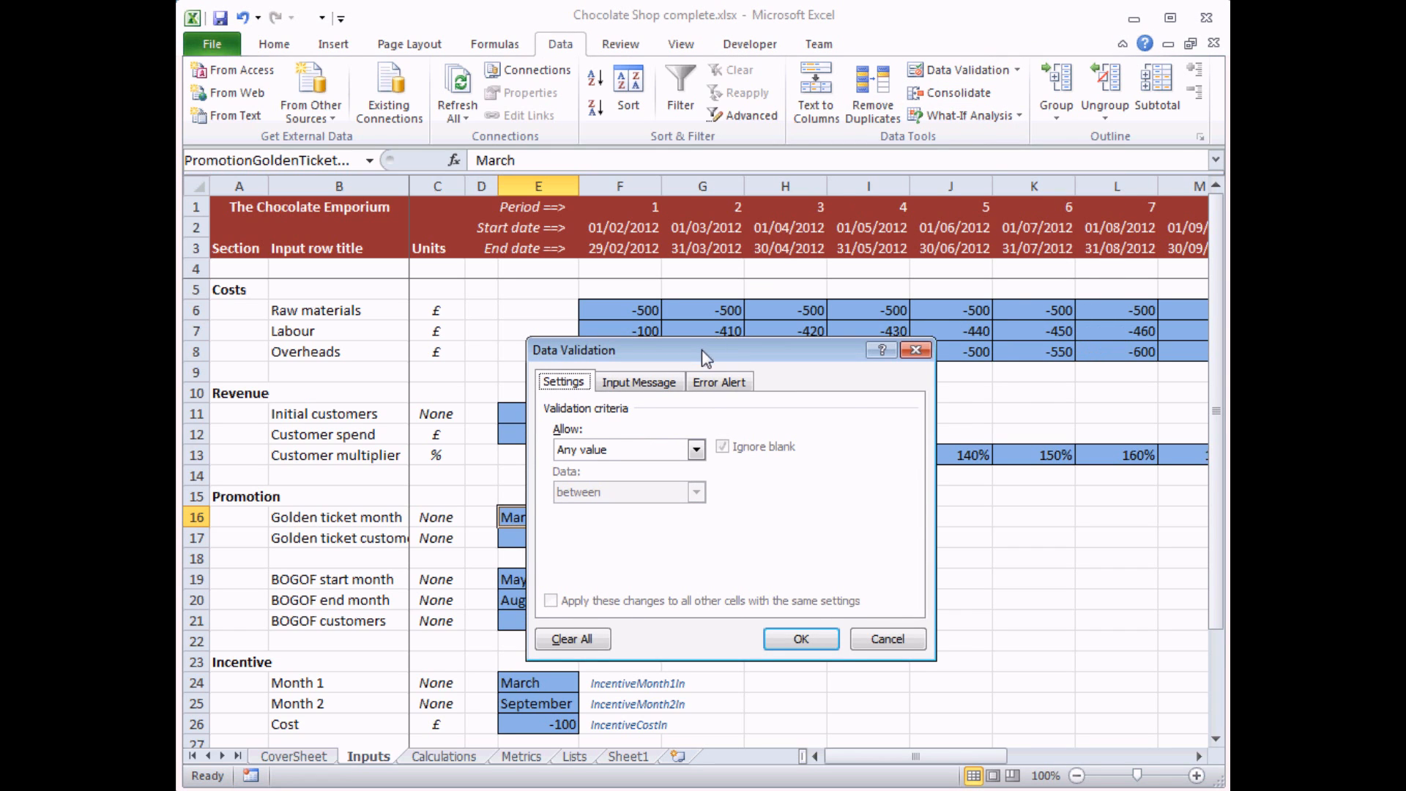
{"action": "left_click_drag", "start_coordinate": [701, 349], "coordinate": [791, 299]}
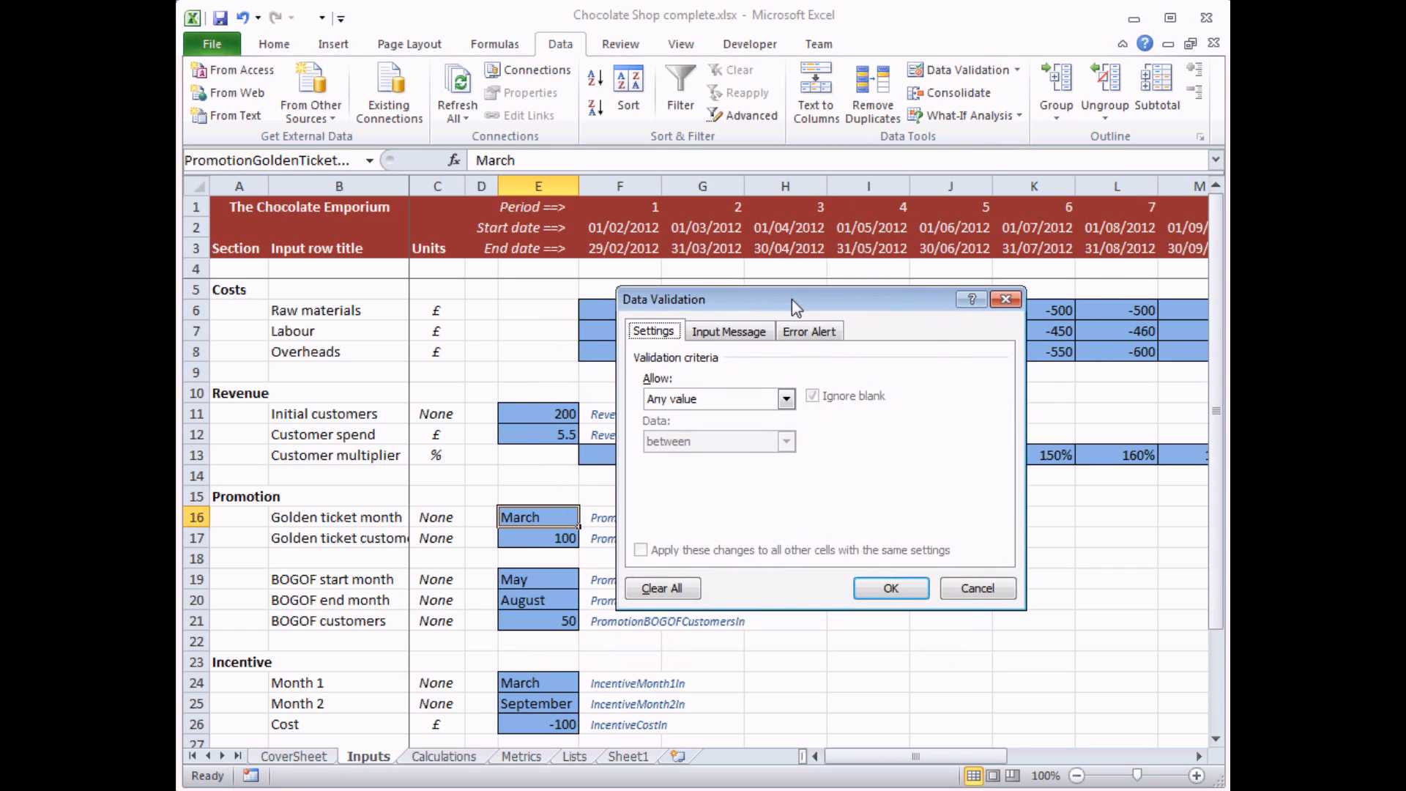
{"action": "left_click", "coordinate": [787, 399]}
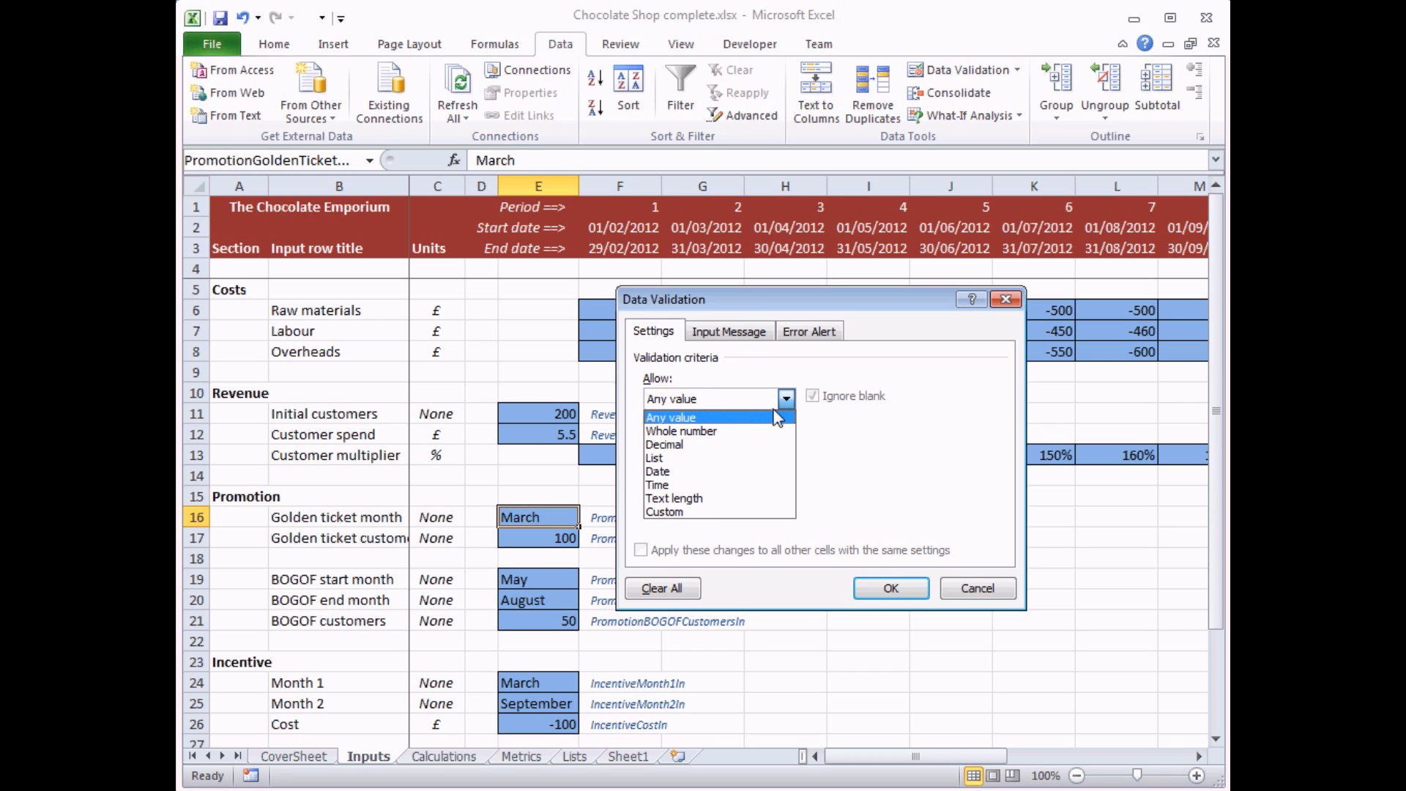
{"action": "left_click", "coordinate": [675, 461]}
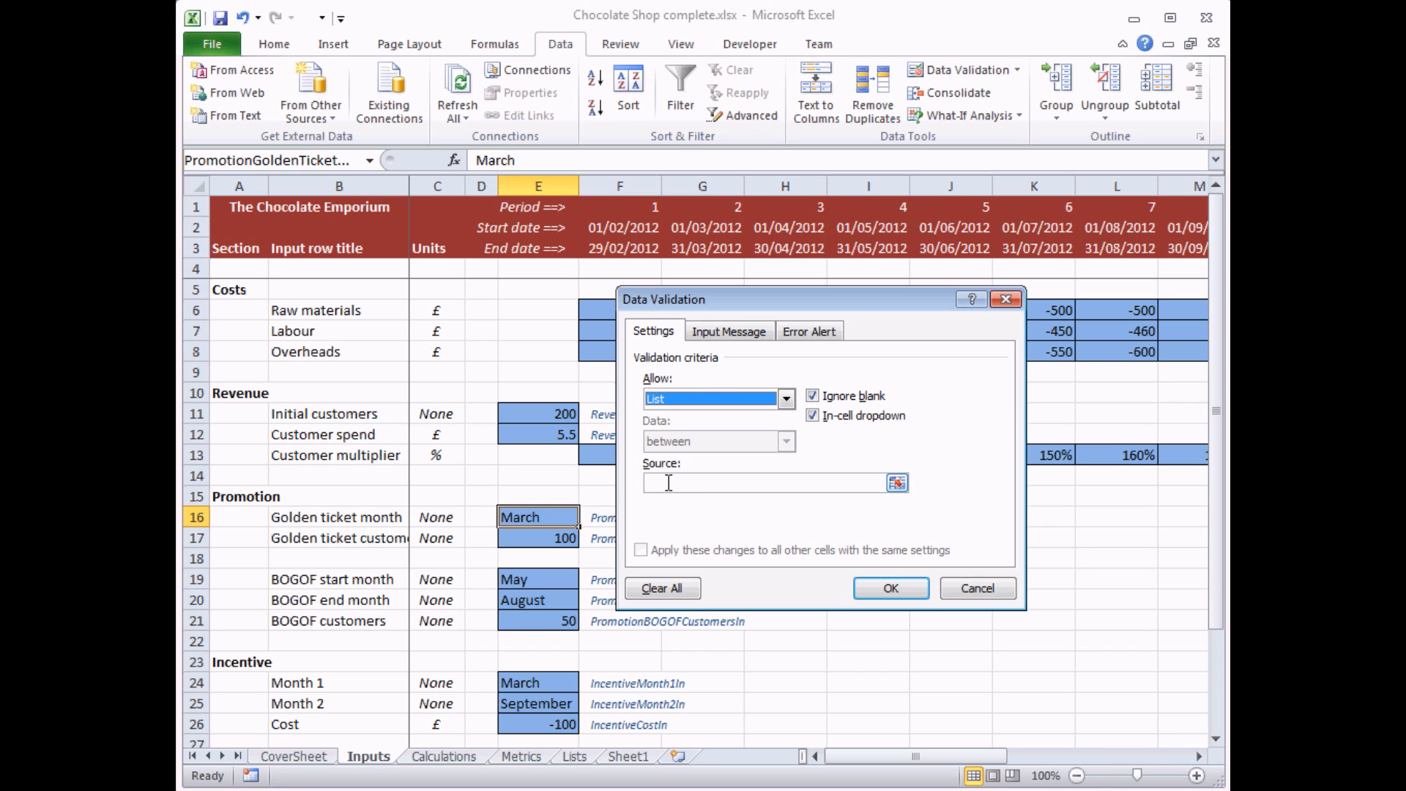
- Set the validation list's source to =ListOfMonths and apply the rule to the Golden ticket month cell
{"action": "left_click", "coordinate": [668, 482]}
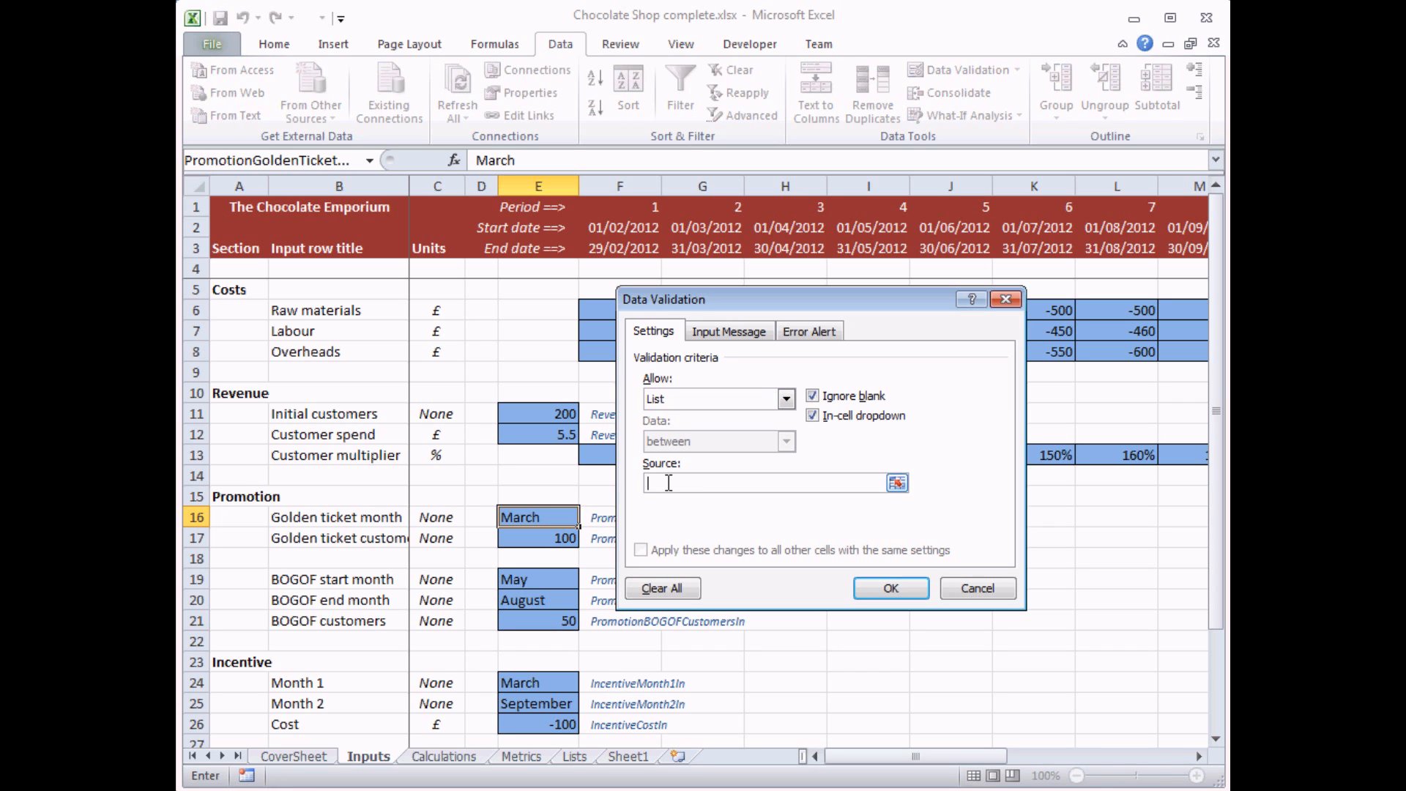
{"action": "left_click", "coordinate": [897, 483]}
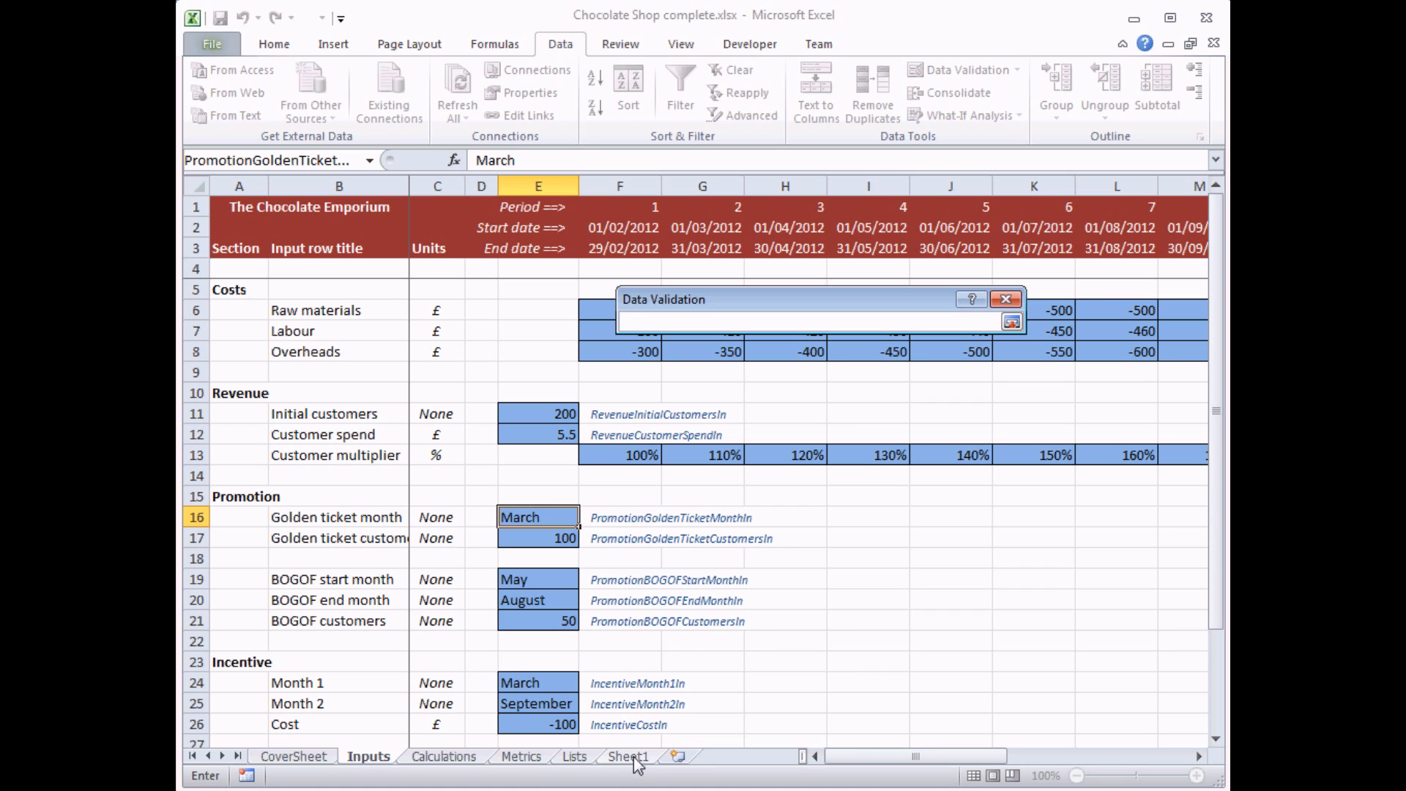
{"action": "left_click", "coordinate": [1011, 323]}
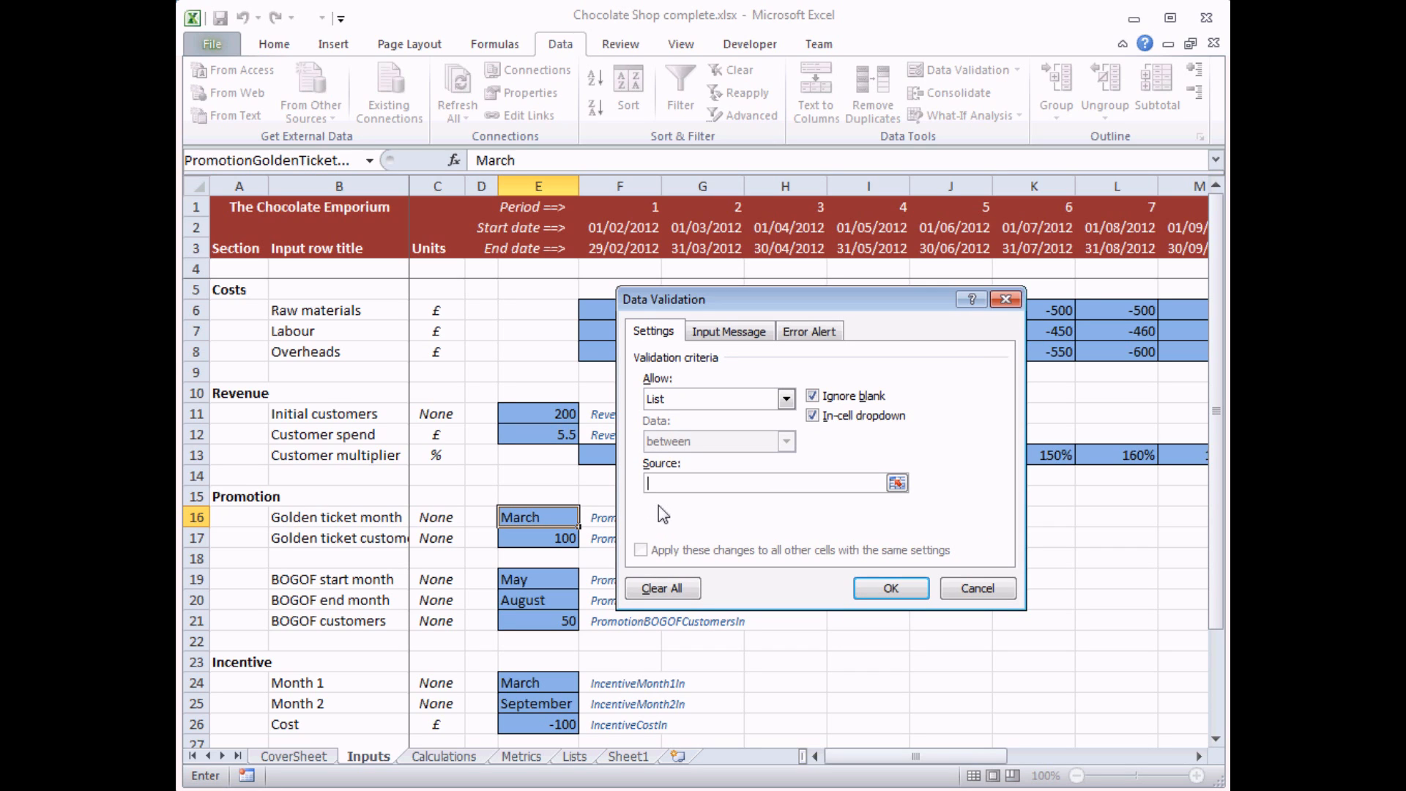
{"action": "type", "text": "=ListOfMonths"}
{"action": "left_click", "coordinate": [887, 589]}
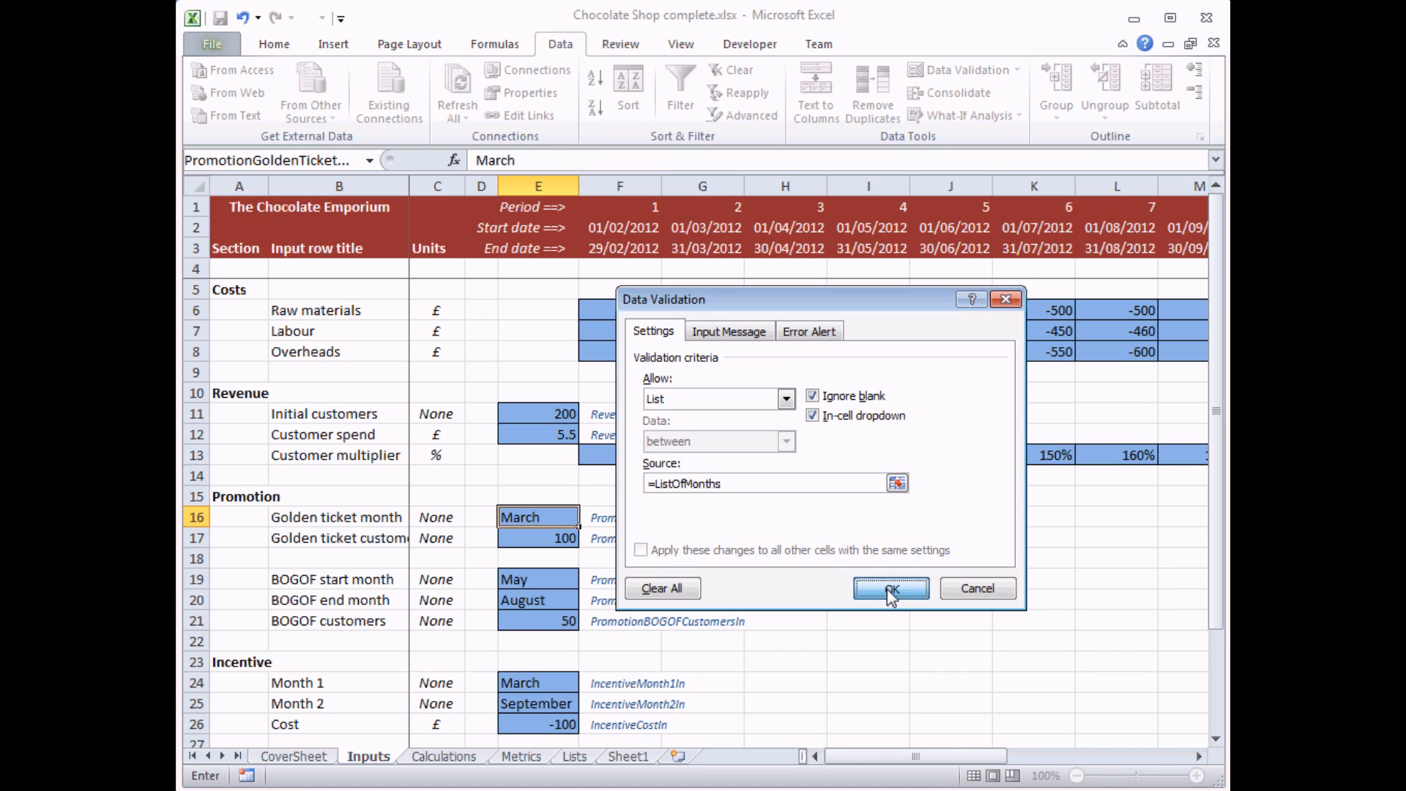
- Choose December for the Golden ticket month from the cell's dropdown list
{"action": "left_click", "coordinate": [631, 523]}
{"action": "left_click", "coordinate": [562, 520]}
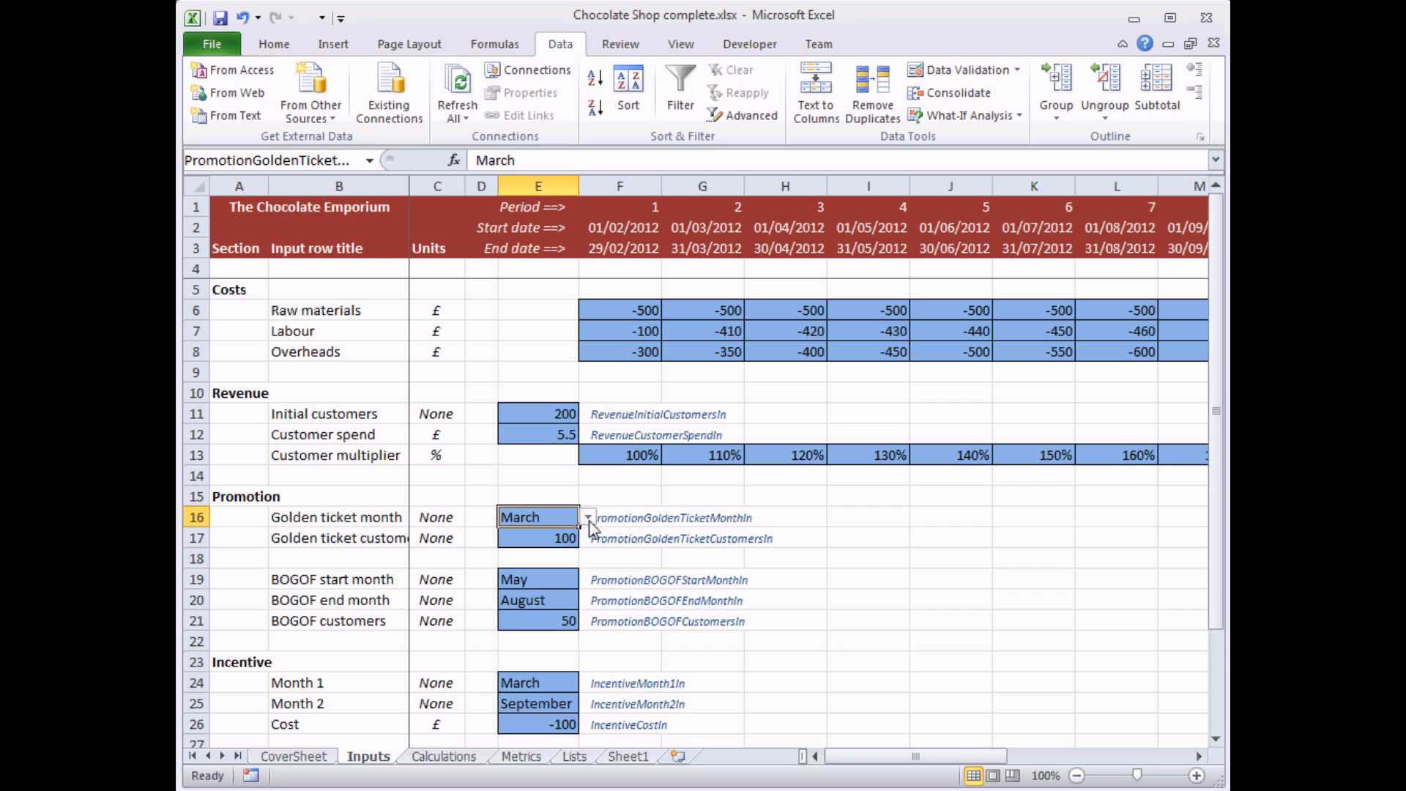
{"action": "left_click", "coordinate": [589, 518]}
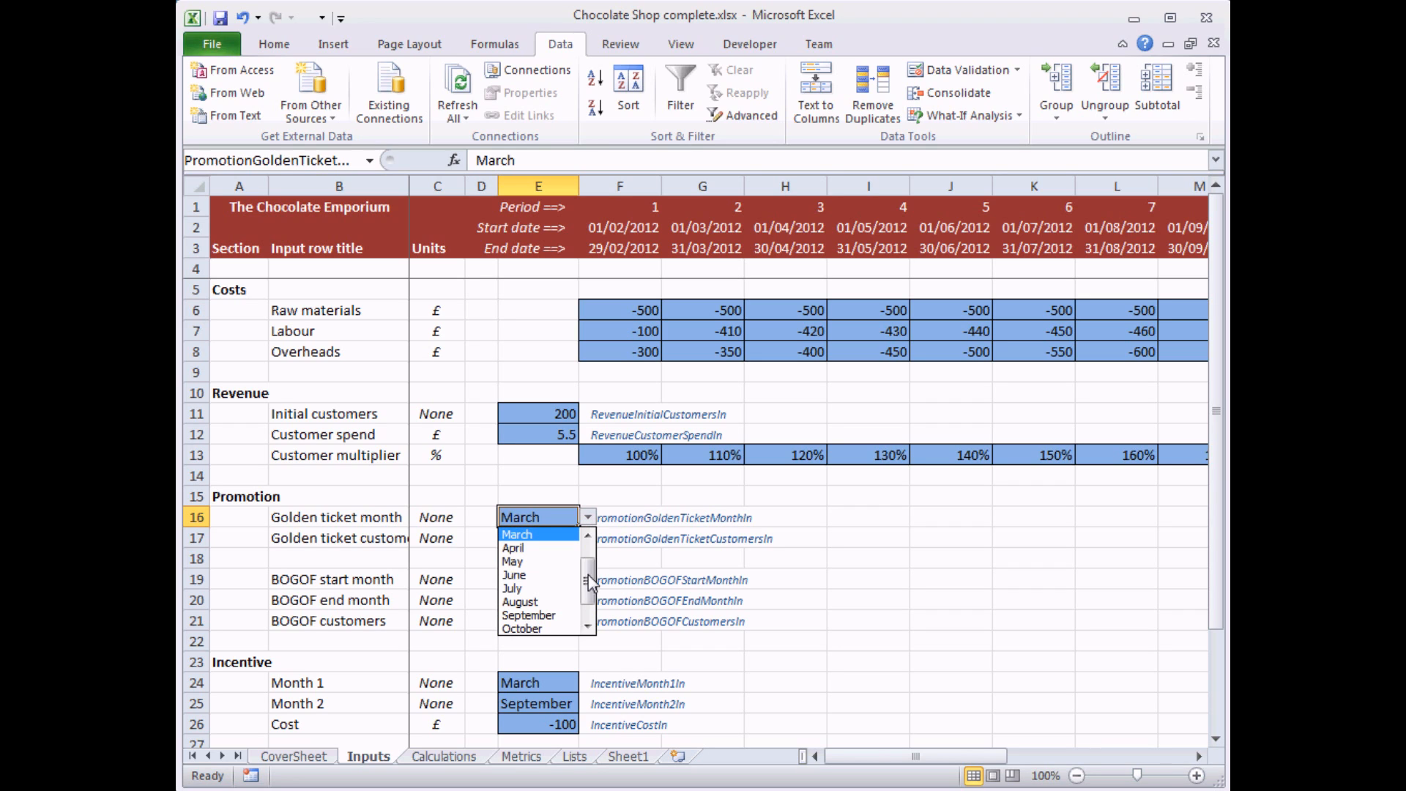
{"action": "left_click_drag", "start_coordinate": [590, 580], "coordinate": [590, 597]}
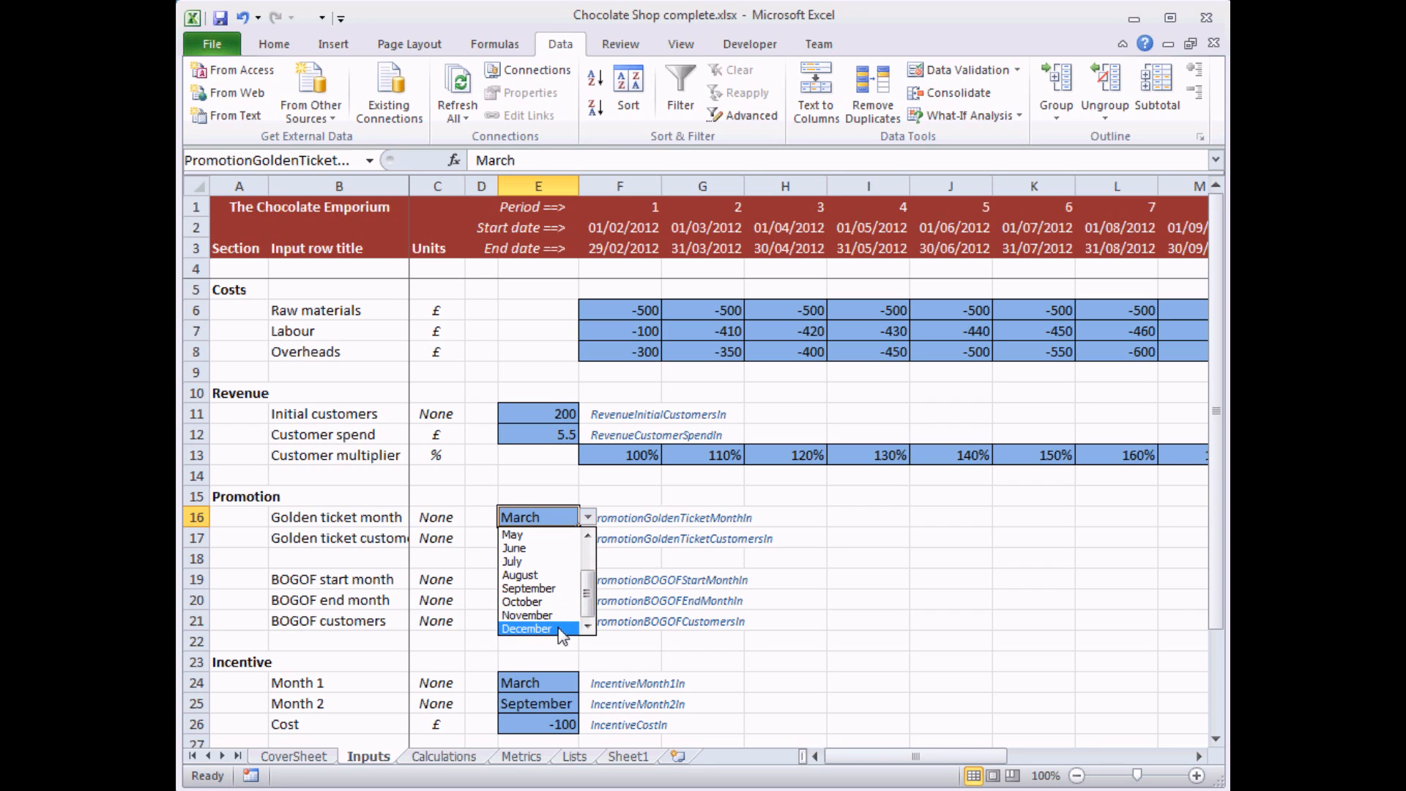
{"action": "left_click", "coordinate": [527, 629]}
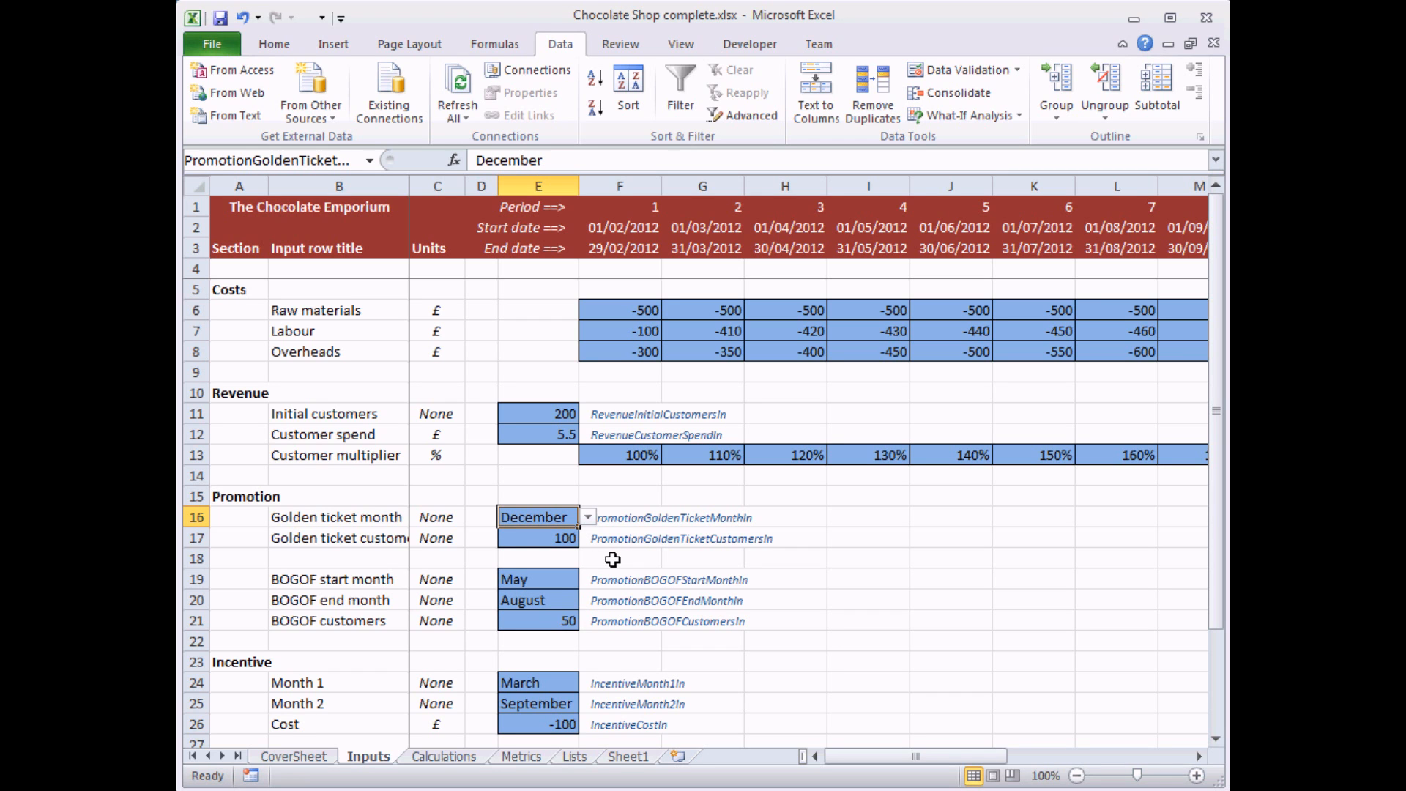